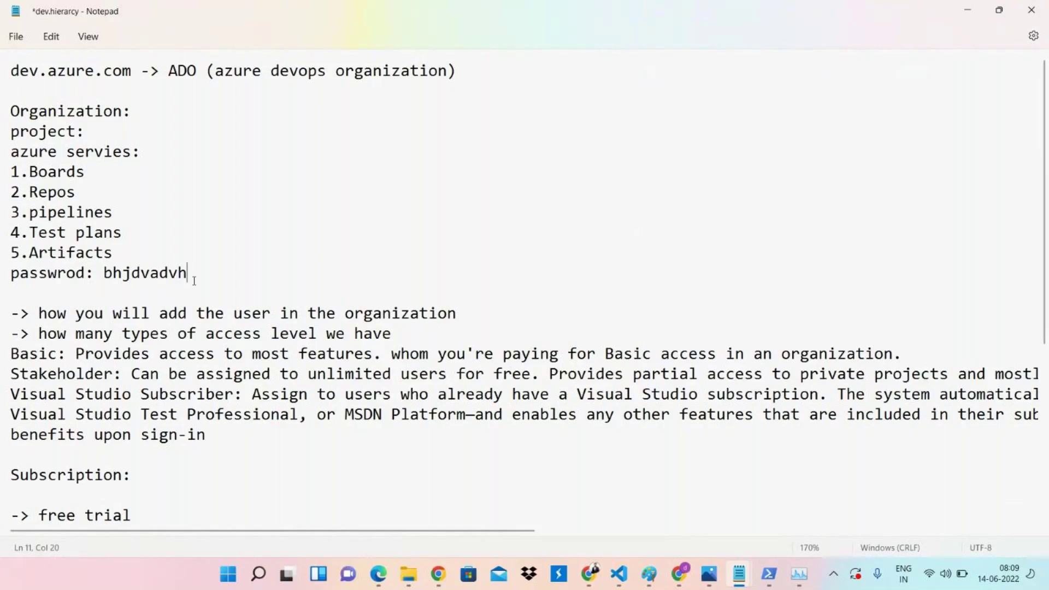
Replace the password value on the notes line with a 'keyvault ->' entry.
{"action": "key", "text": "BackSpace"}
{"action": "key", "text": "BackSpace"}
{"action": "key", "text": "BackSpace"}
{"action": "key", "text": "BackSpace"}
{"action": "key", "text": "BackSpace"}
{"action": "key", "text": "BackSpace"}
{"action": "key", "text": "BackSpace"}
{"action": "key", "text": "BackSpace"}
{"action": "key", "text": "BackSpace"}
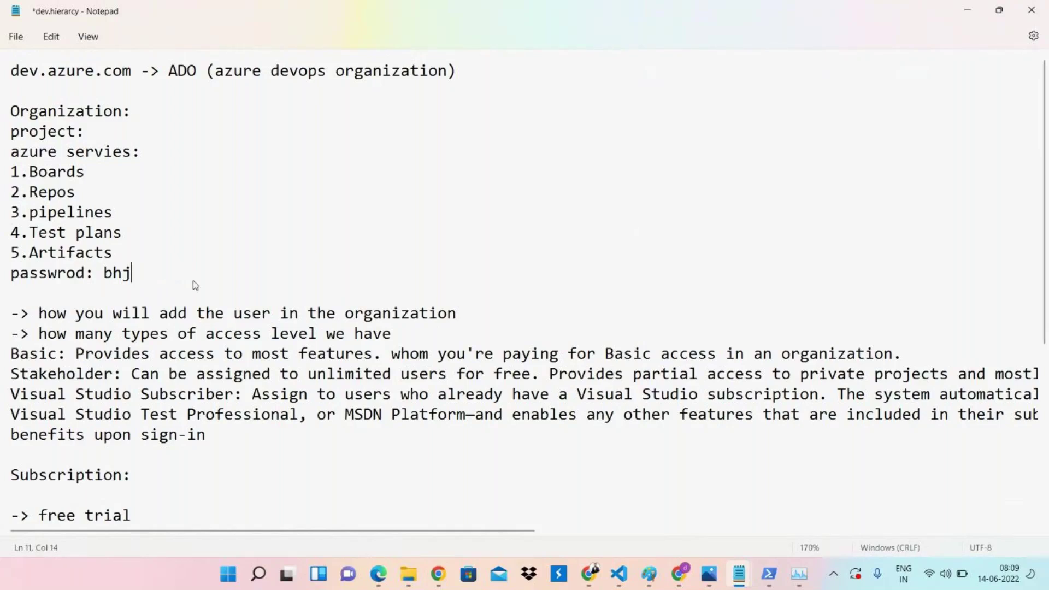
{"action": "type", "text": "na"}
{"action": "key", "text": "BackSpace"}
{"action": "key", "text": "BackSpace"}
{"action": "type", "text": "keyva"}
{"action": "type", "text": "uly"}
{"action": "key", "text": "BackSpace"}
{"action": "type", "text": "t"}
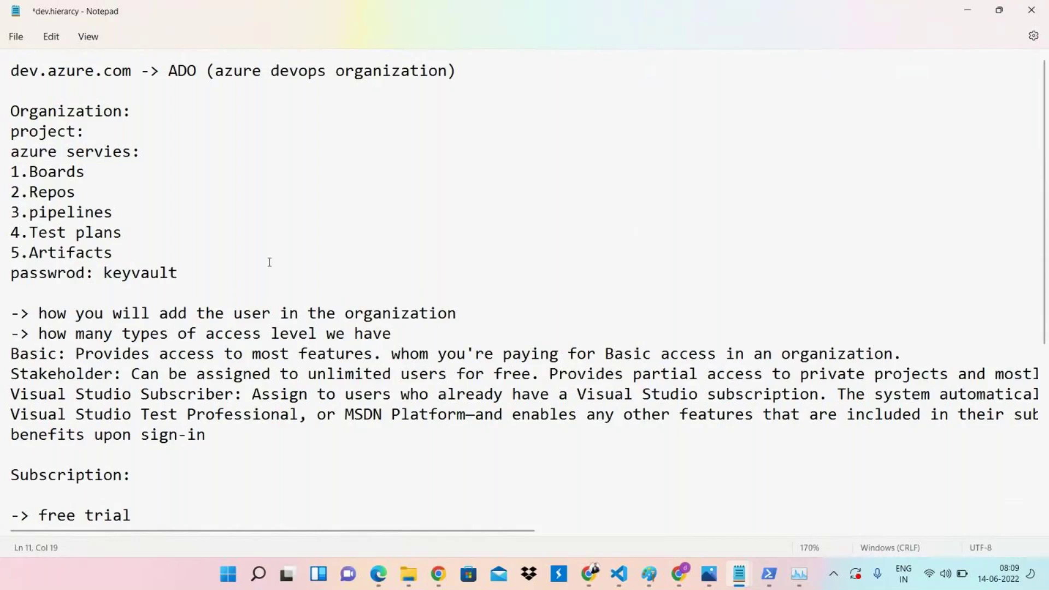
{"action": "type", "text": " -> *******"}
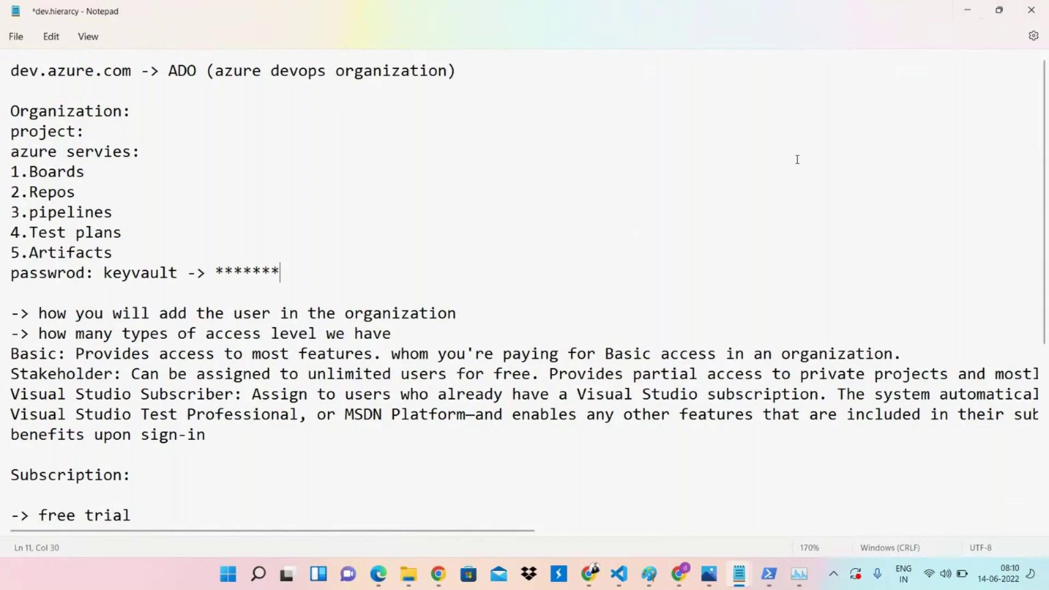
Delete the rest of the password line and save the dev.hierarcy notes.
{"action": "left_click_drag", "start_coordinate": [298, 271], "coordinate": [2, 287]}
{"action": "mouse_move", "coordinate": [290, 277]}
{"action": "left_mouse_down"}
{"action": "mouse_move", "coordinate": [30, 293]}
{"action": "mouse_move", "coordinate": [2, 282]}
{"action": "mouse_move", "coordinate": [287, 284]}
{"action": "left_mouse_up"}
{"action": "mouse_move", "coordinate": [295, 279]}
{"action": "left_mouse_down"}
{"action": "mouse_move", "coordinate": [80, 302]}
{"action": "mouse_move", "coordinate": [70, 284]}
{"action": "mouse_move", "coordinate": [274, 265]}
{"action": "mouse_move", "coordinate": [299, 276]}
{"action": "left_mouse_up"}
{"action": "key", "text": "BackSpace"}
{"action": "key", "text": "BackSpace"}
{"action": "key", "text": "BackSpace"}
{"action": "key", "text": "BackSpace"}
{"action": "key", "text": "BackSpace"}
{"action": "key", "text": "BackSpace"}
{"action": "key", "text": "BackSpace"}
{"action": "key", "text": "BackSpace"}
{"action": "key", "text": "BackSpace"}
{"action": "key", "text": "BackSpace"}
{"action": "key", "text": "BackSpace"}
{"action": "key", "text": "BackSpace"}
{"action": "key", "text": "BackSpace"}
{"action": "key", "text": "BackSpace"}
{"action": "key", "text": "BackSpace"}
{"action": "key", "text": "BackSpace"}
{"action": "key", "text": "BackSpace"}
{"action": "key", "text": "BackSpace"}
{"action": "key", "text": "BackSpace"}
{"action": "key", "text": "BackSpace"}
{"action": "key", "text": "BackSpace"}
{"action": "key", "text": "BackSpace"}
{"action": "key", "text": "BackSpace"}
{"action": "key", "text": "BackSpace"}
{"action": "key", "text": "BackSpace"}
{"action": "key", "text": "BackSpace"}
{"action": "key", "text": "BackSpace"}
{"action": "key", "text": "BackSpace"}
{"action": "key", "text": "BackSpace"}
{"action": "key", "text": "BackSpace"}
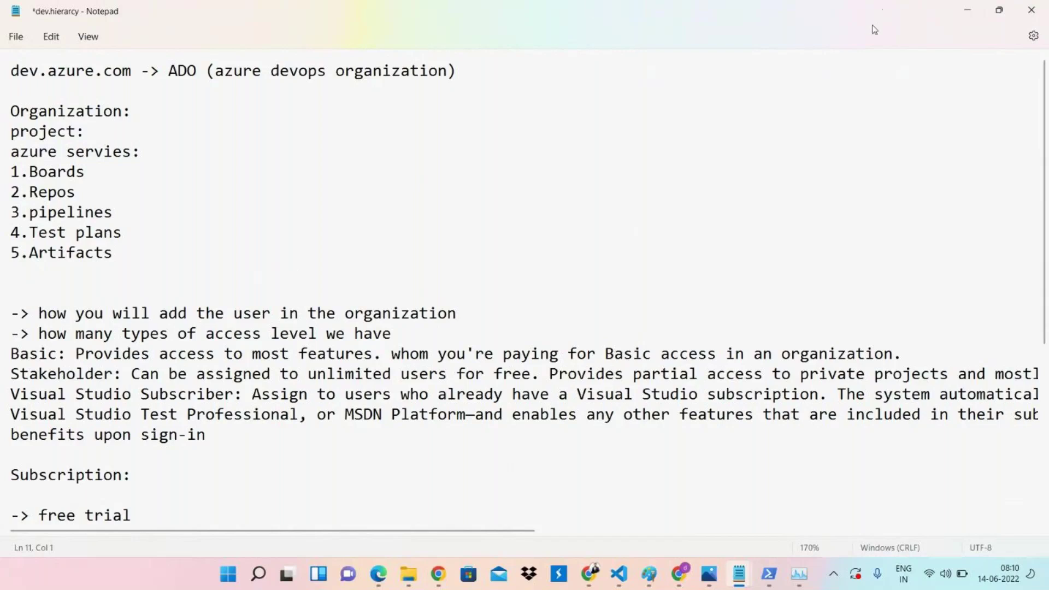
{"action": "left_click", "coordinate": [769, 193]}
{"action": "key", "text": "ctrl+s"}
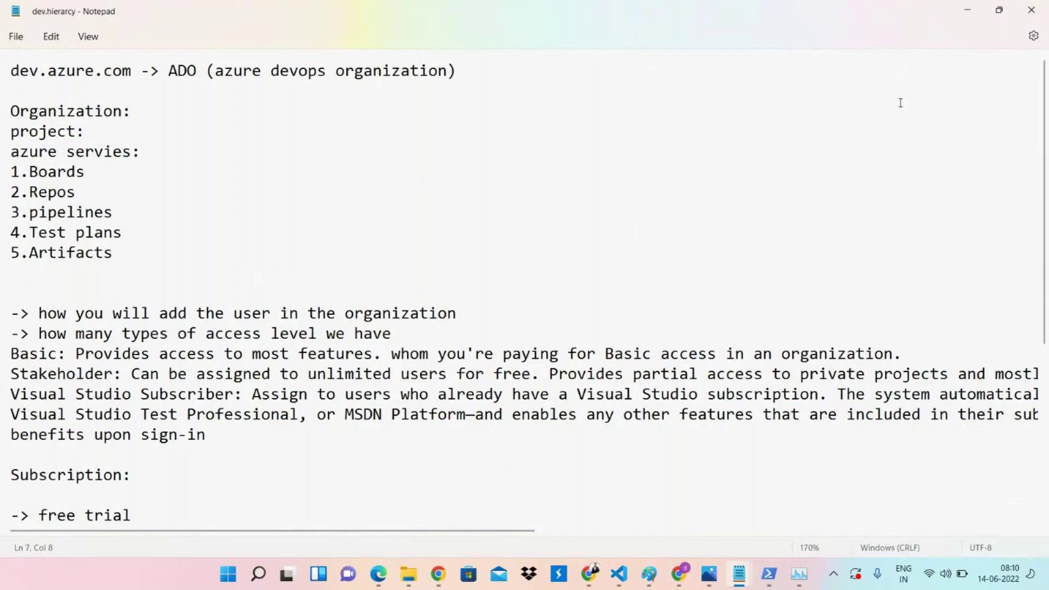
Minimize Notepad to reveal the Create a key vault page and deselect its description.
{"action": "left_click", "coordinate": [968, 12]}
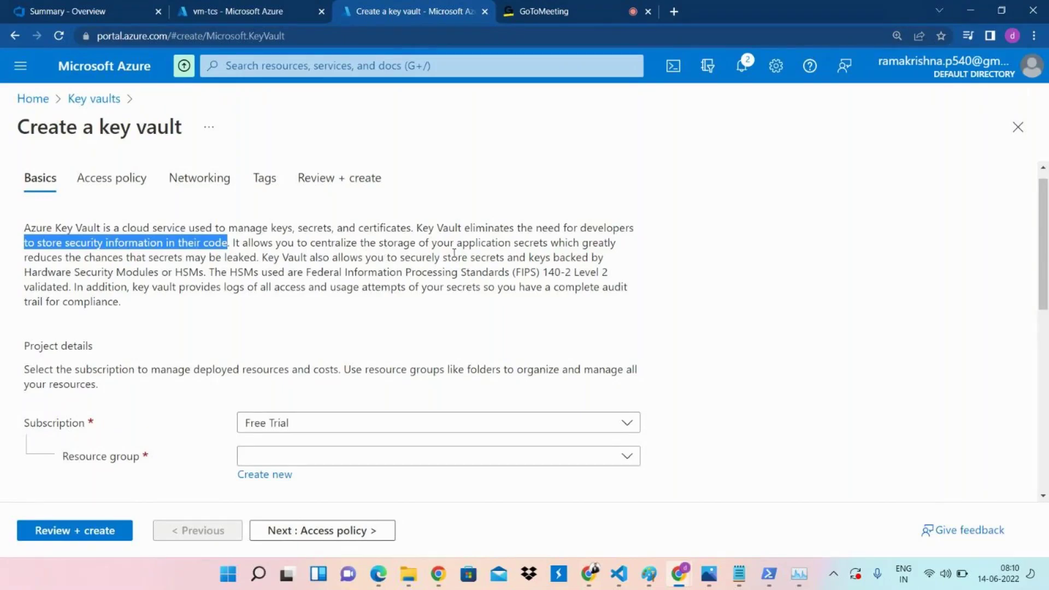
{"action": "left_click", "coordinate": [729, 280]}
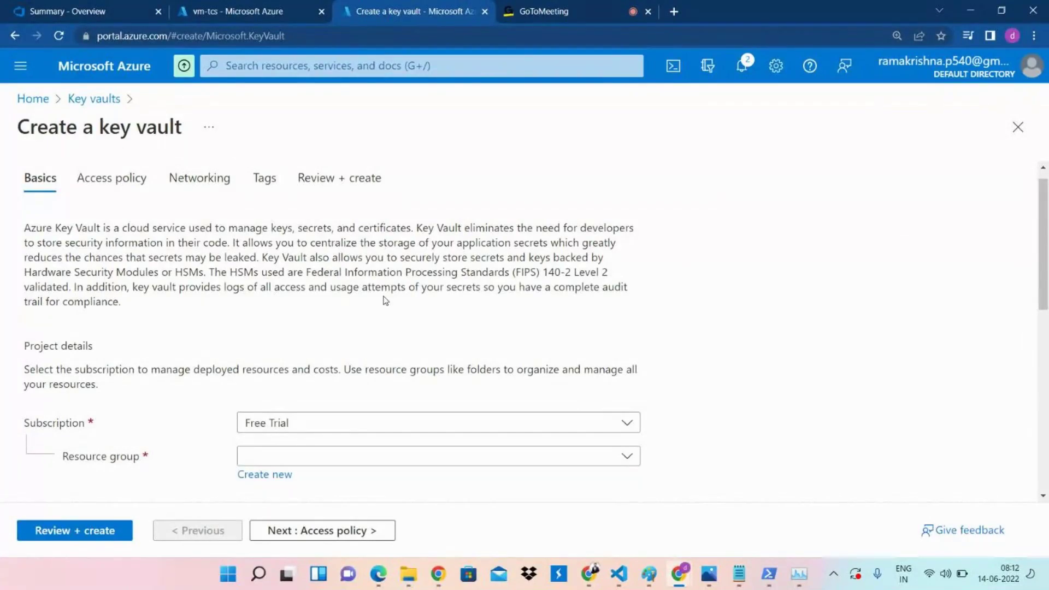
{"action": "left_click", "coordinate": [575, 15]}
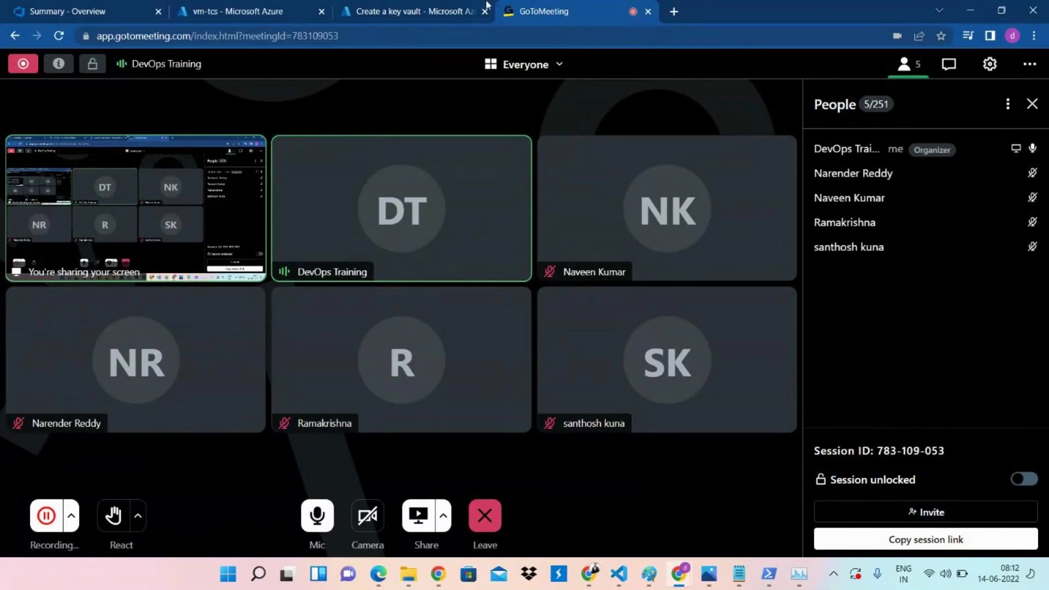
{"action": "left_click", "coordinate": [398, 7]}
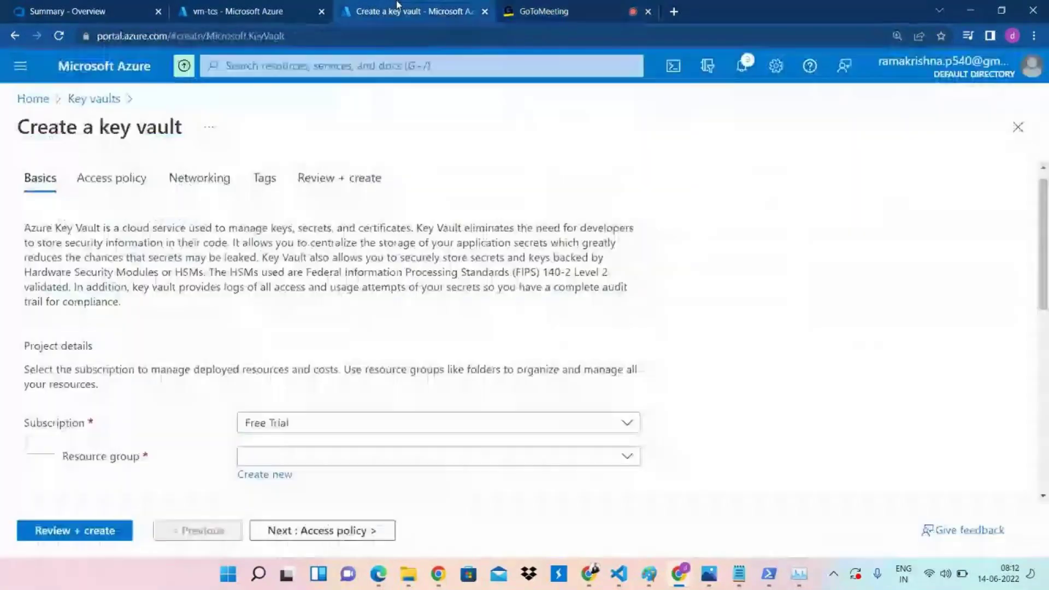
{"action": "left_click", "coordinate": [581, 12]}
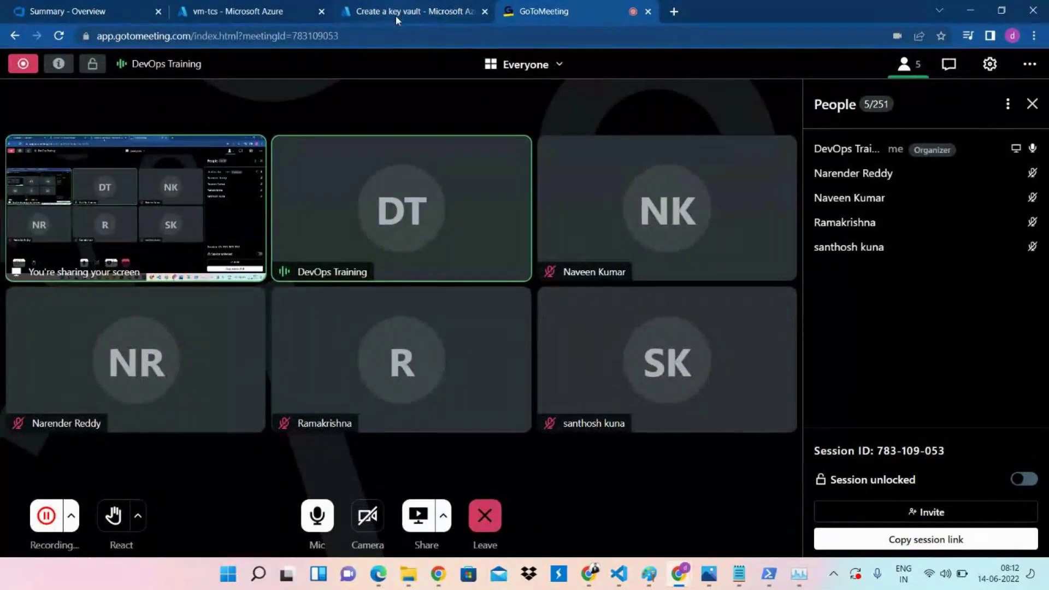
{"action": "left_click", "coordinate": [395, 15]}
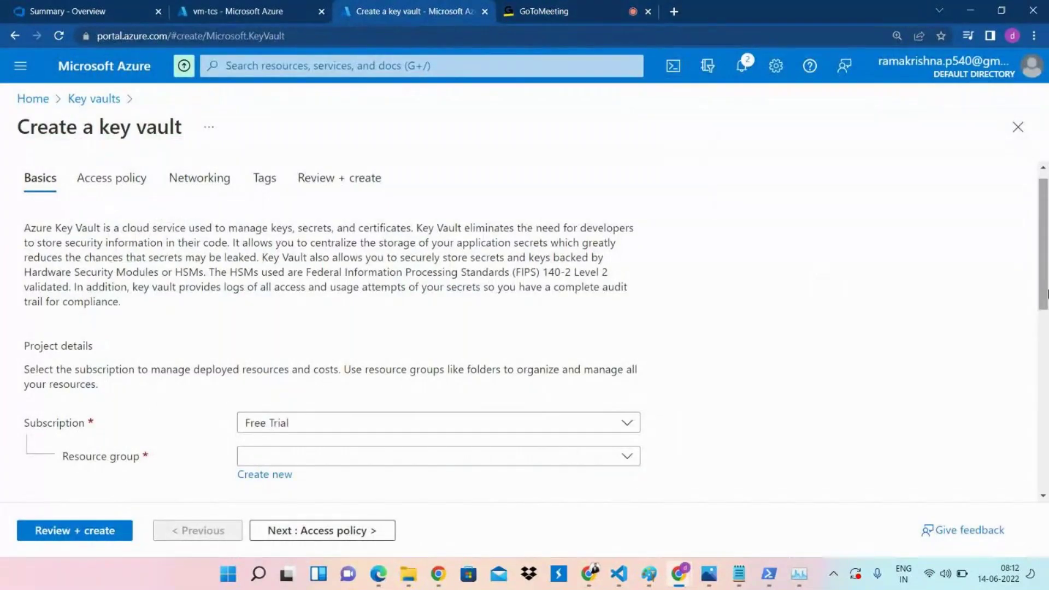
{"action": "left_click_drag", "start_coordinate": [1047, 294], "coordinate": [1047, 344]}
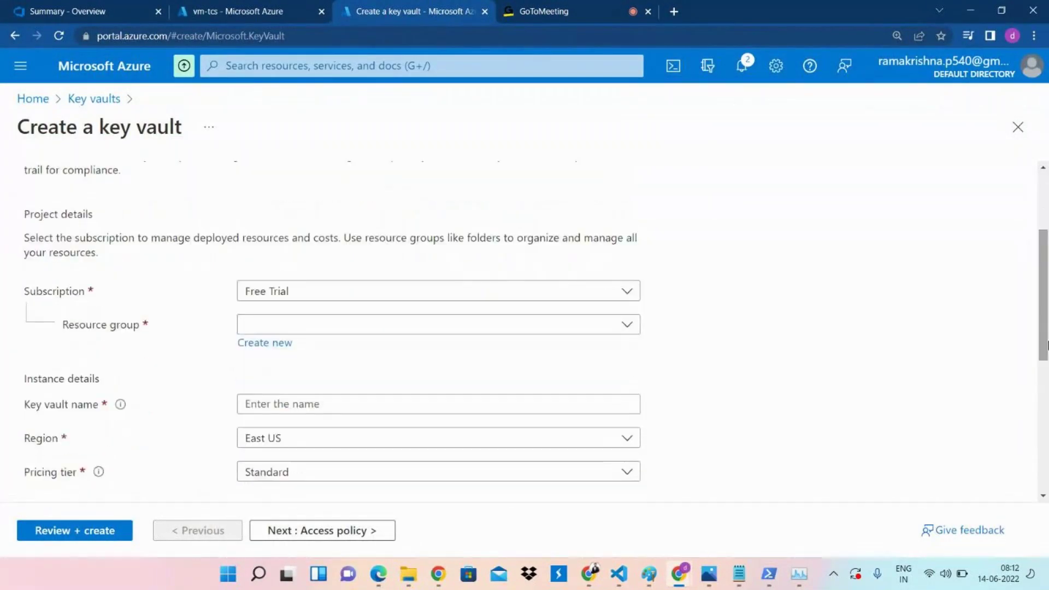
{"action": "left_click", "coordinate": [585, 8]}
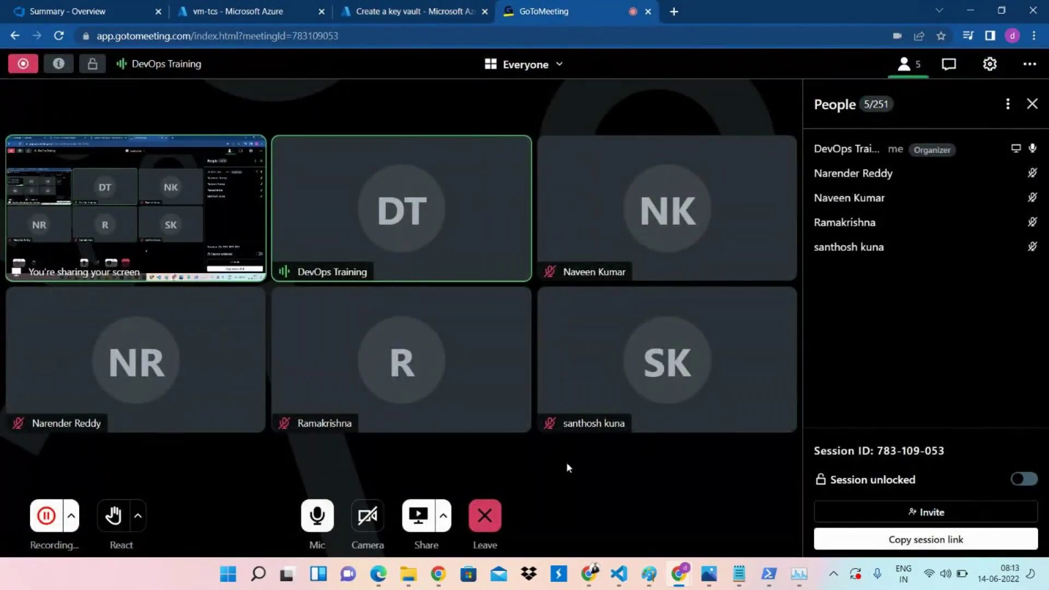
{"action": "mouse_move", "coordinate": [761, 359]}
{"action": "mouse_move", "coordinate": [713, 410]}
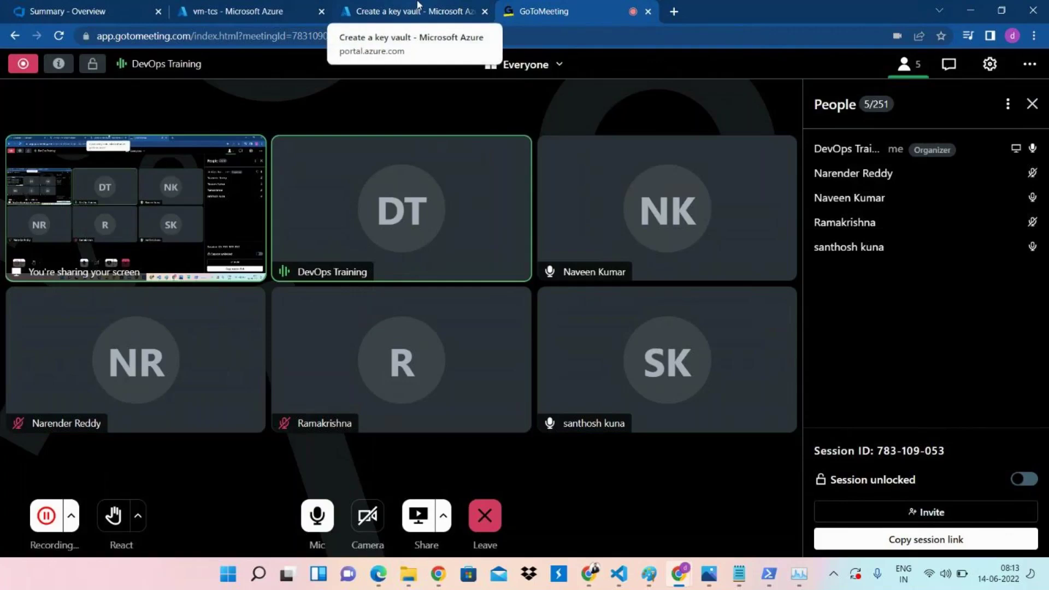
{"action": "left_click", "coordinate": [418, 6]}
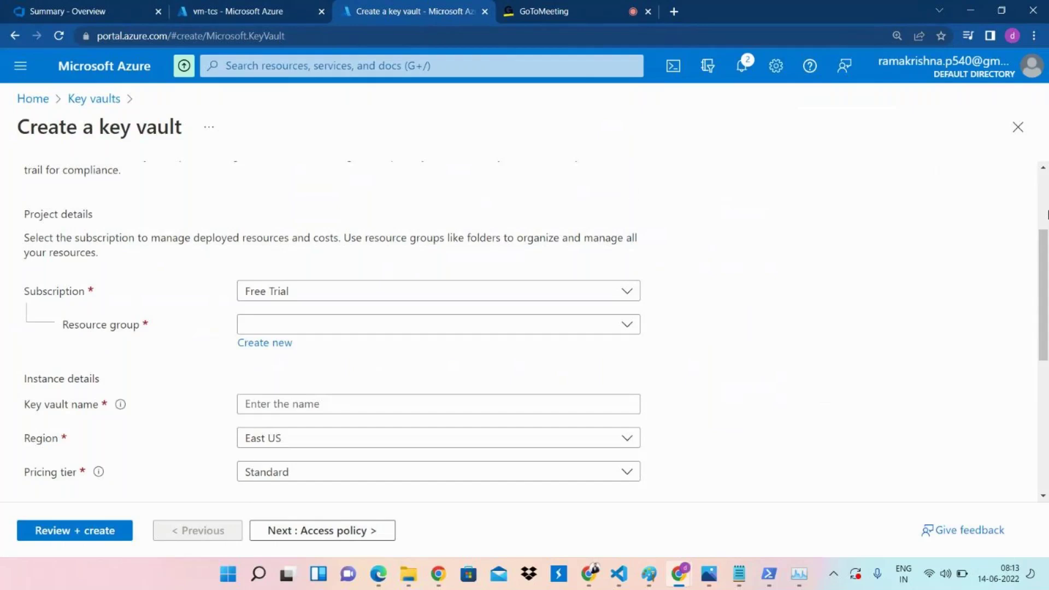
Choose the existing resource group in the key vault form's Resource group dropdown.
{"action": "scroll", "coordinate": [1048, 231], "scroll_direction": "up", "scroll_amount": 2}
{"action": "scroll", "coordinate": [1048, 231], "scroll_direction": "up", "scroll_amount": 1}
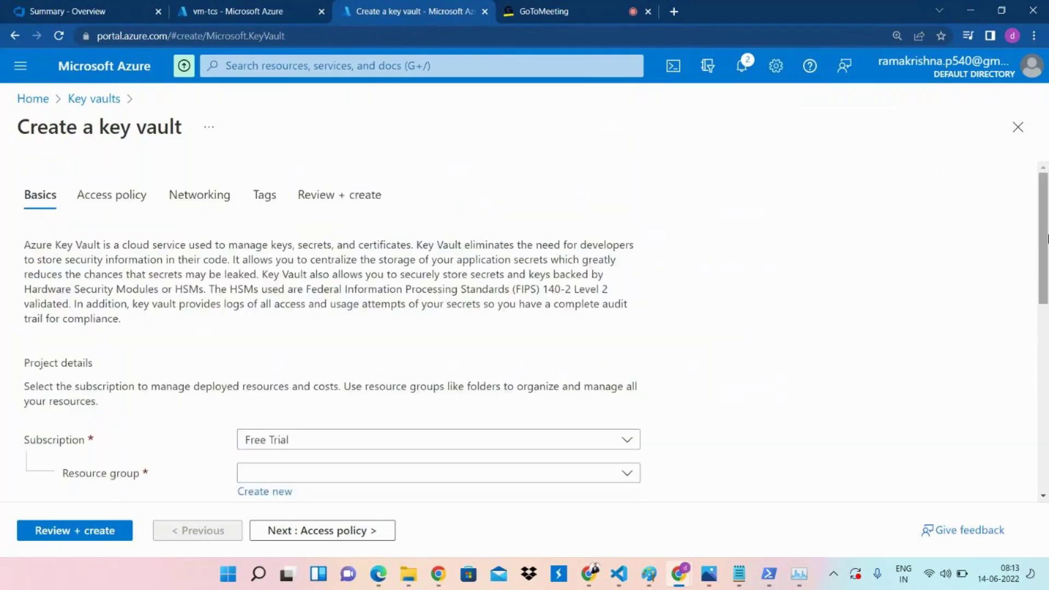
{"action": "left_click_drag", "start_coordinate": [1044, 273], "coordinate": [1048, 344]}
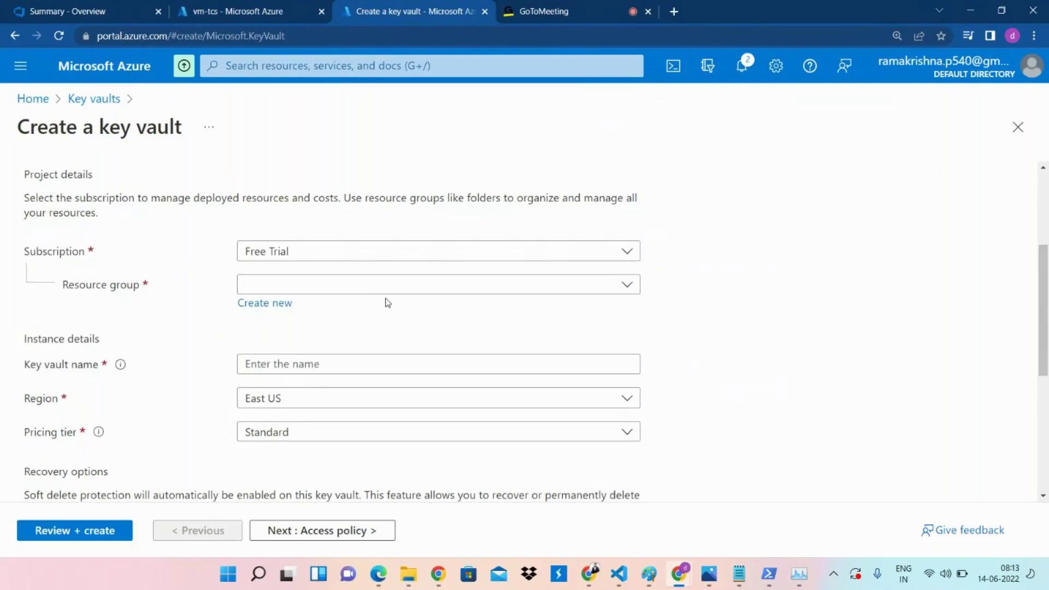
{"action": "left_click", "coordinate": [439, 294]}
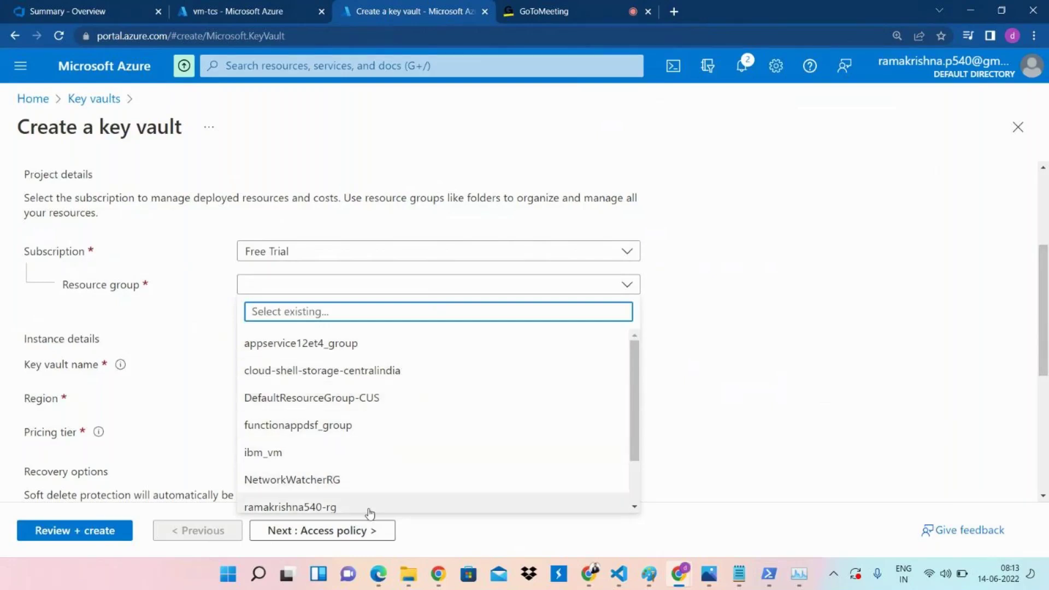
{"action": "left_click", "coordinate": [368, 508]}
{"action": "left_click", "coordinate": [787, 241]}
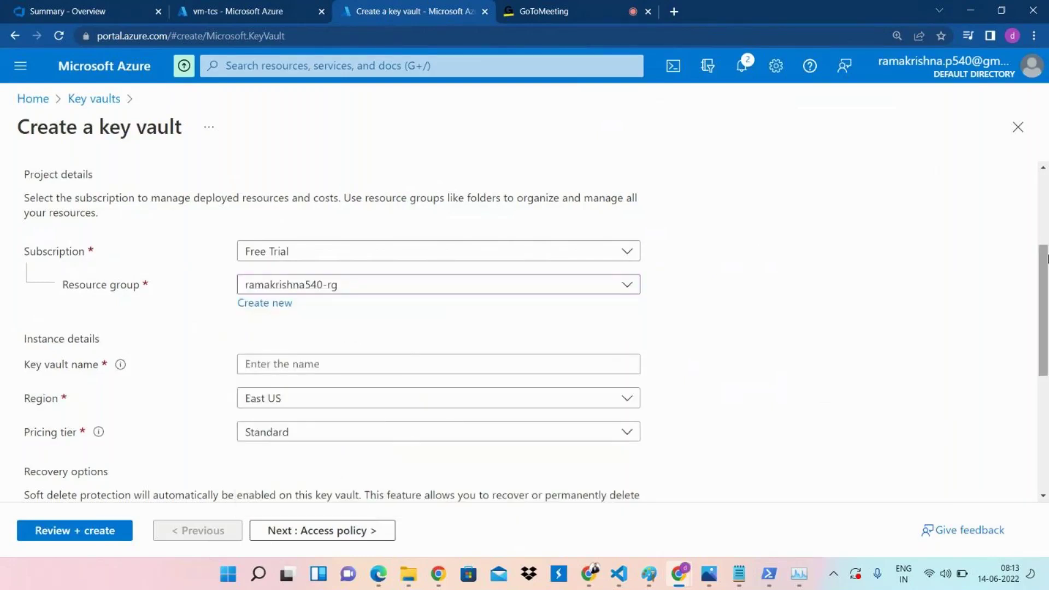
{"action": "scroll", "coordinate": [457, 293], "scroll_direction": "down", "scroll_amount": 2}
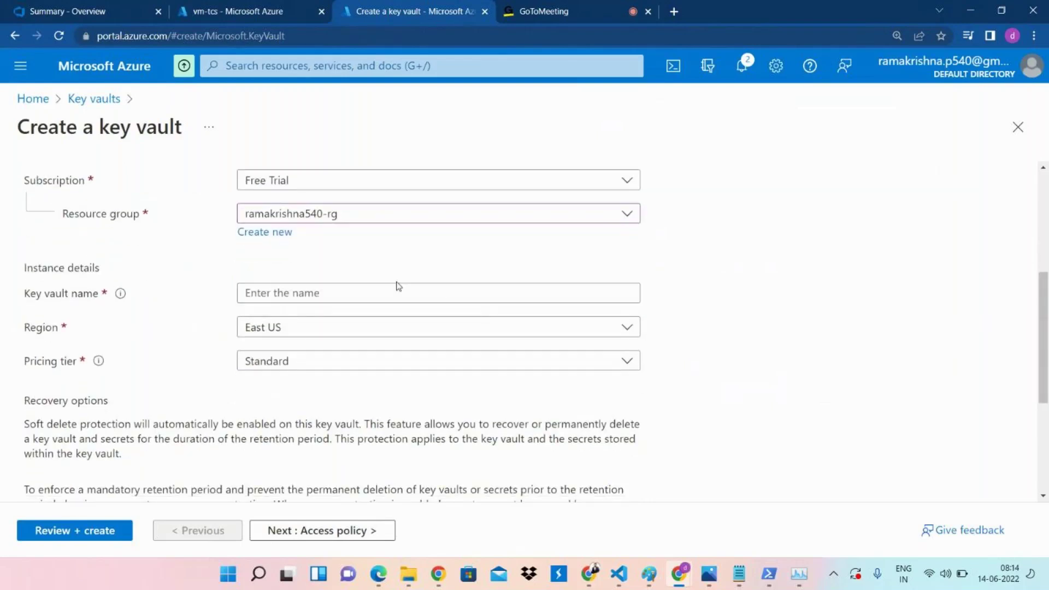
Name the new key vault key-vaultkris.
{"action": "left_click", "coordinate": [391, 287]}
{"action": "type", "text": "key"}
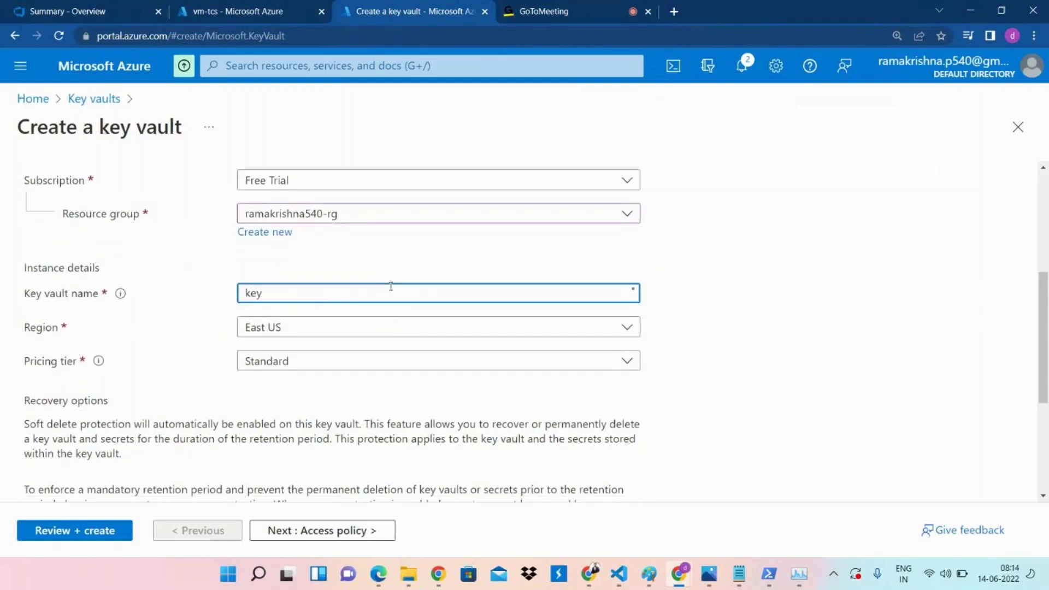
{"action": "type", "text": "-vau"}
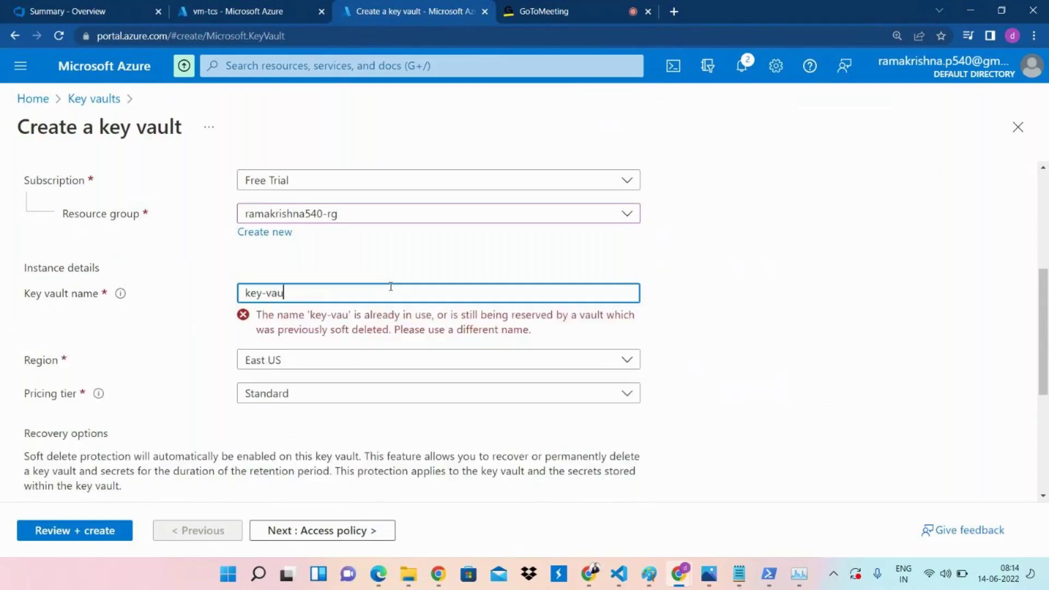
{"action": "type", "text": "ltkris"}
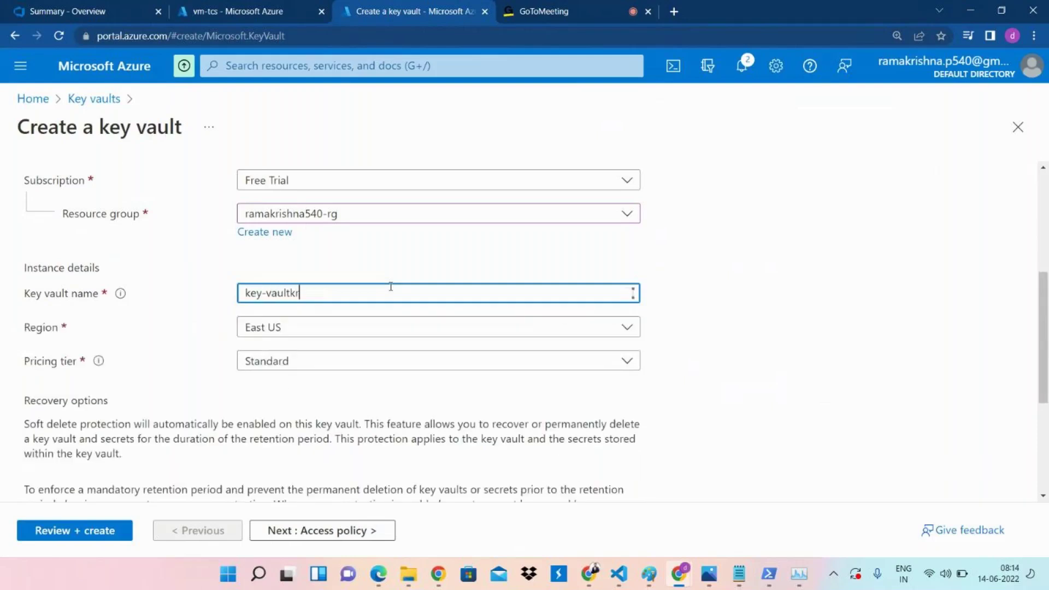
{"action": "left_click", "coordinate": [776, 265]}
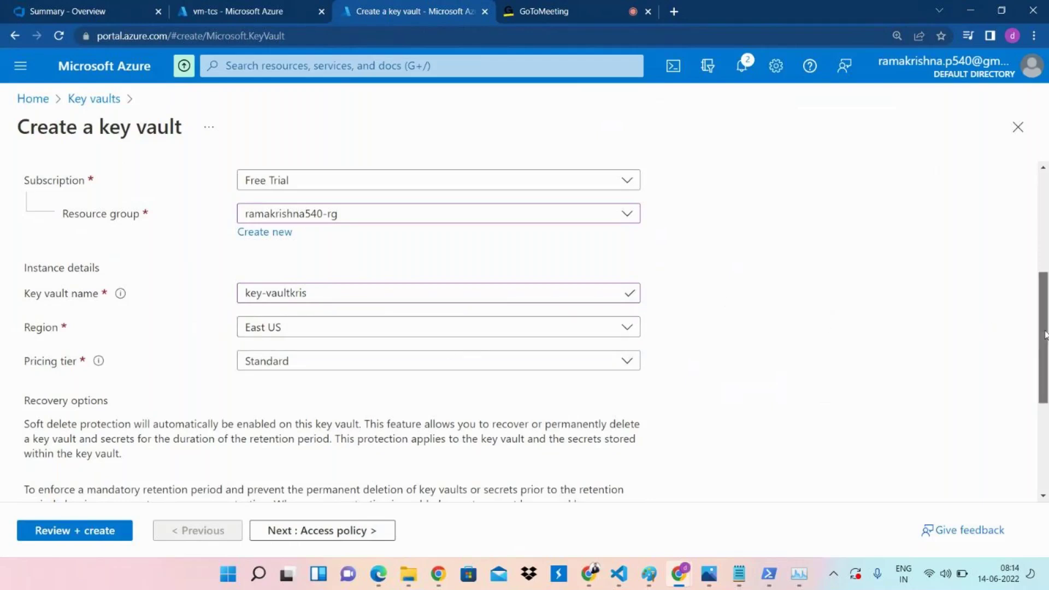
{"action": "left_click_drag", "start_coordinate": [1045, 335], "coordinate": [1046, 343]}
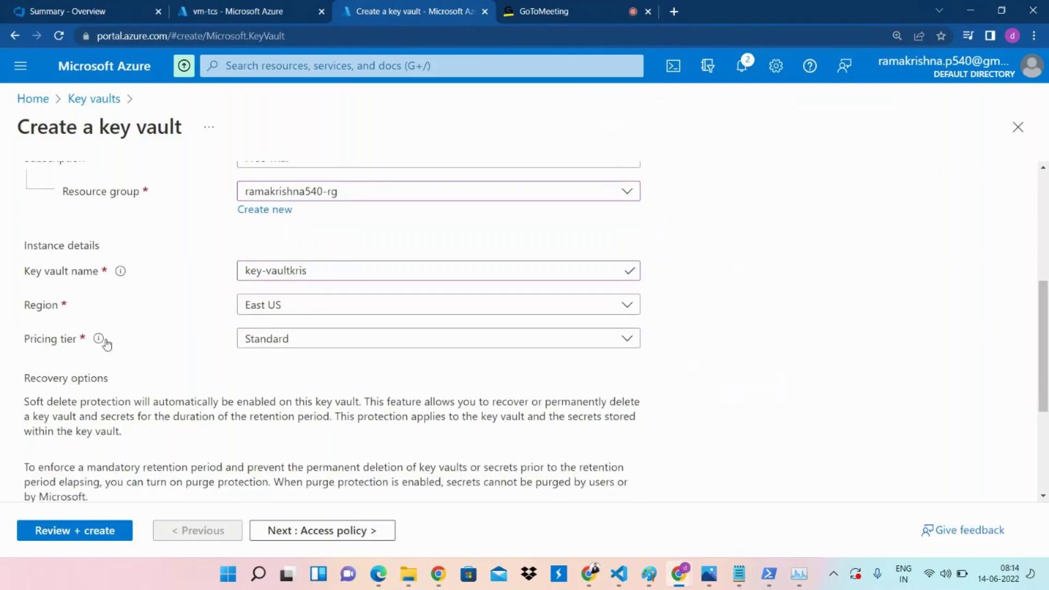
Switch to the GoToMeeting tab and open a new browser tab.
{"action": "mouse_move", "coordinate": [107, 345]}
{"action": "left_click", "coordinate": [543, 6]}
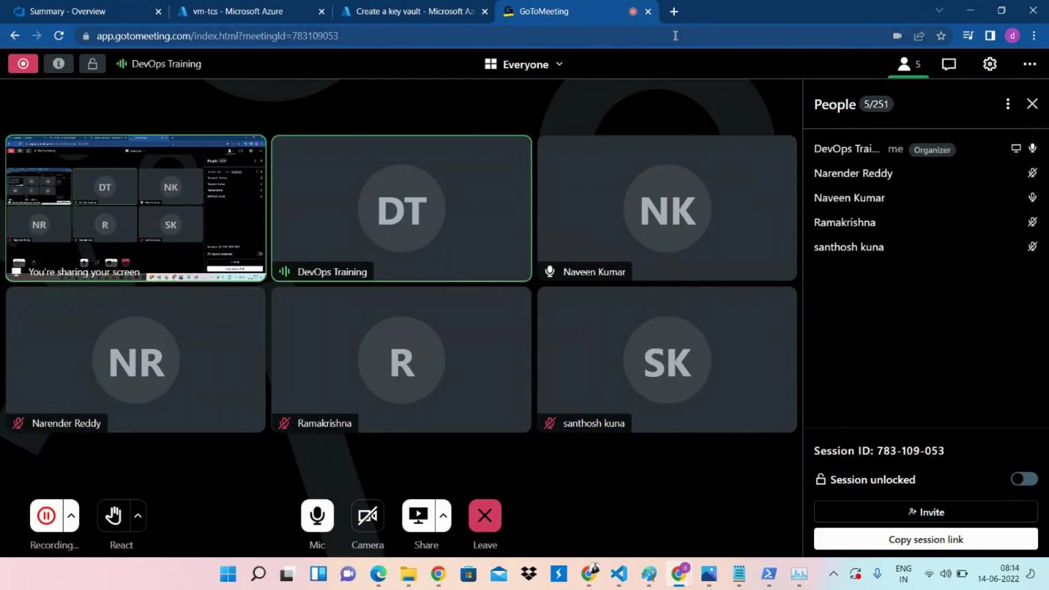
{"action": "left_click", "coordinate": [674, 16]}
Search Google for 'storage account in azure' and open the Storage account overview doc.
{"action": "left_click", "coordinate": [631, 34]}
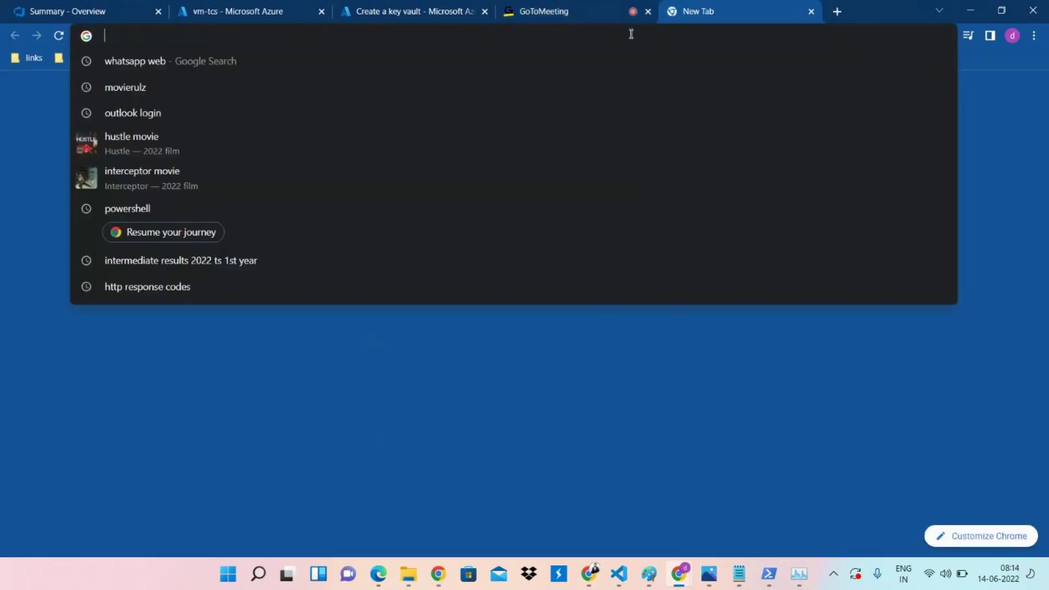
{"action": "type", "text": "storage"}
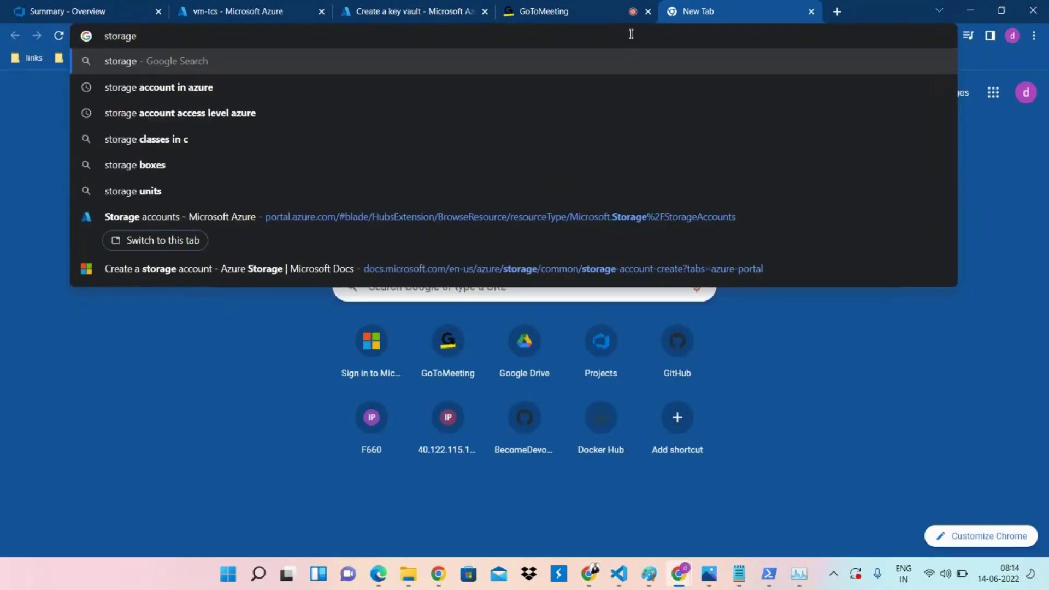
{"action": "key", "text": "Down"}
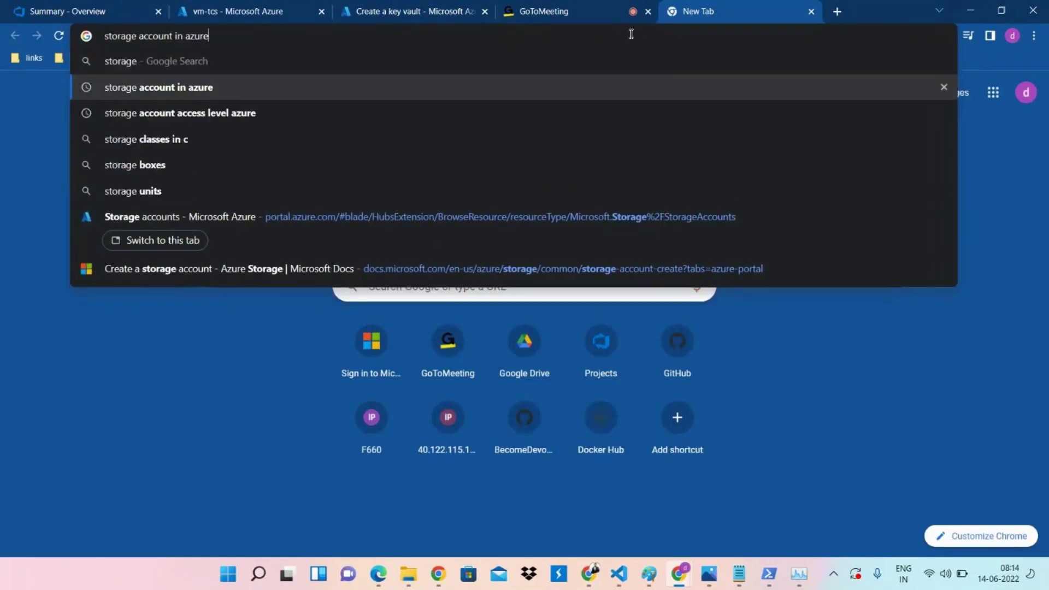
{"action": "key", "text": "Return"}
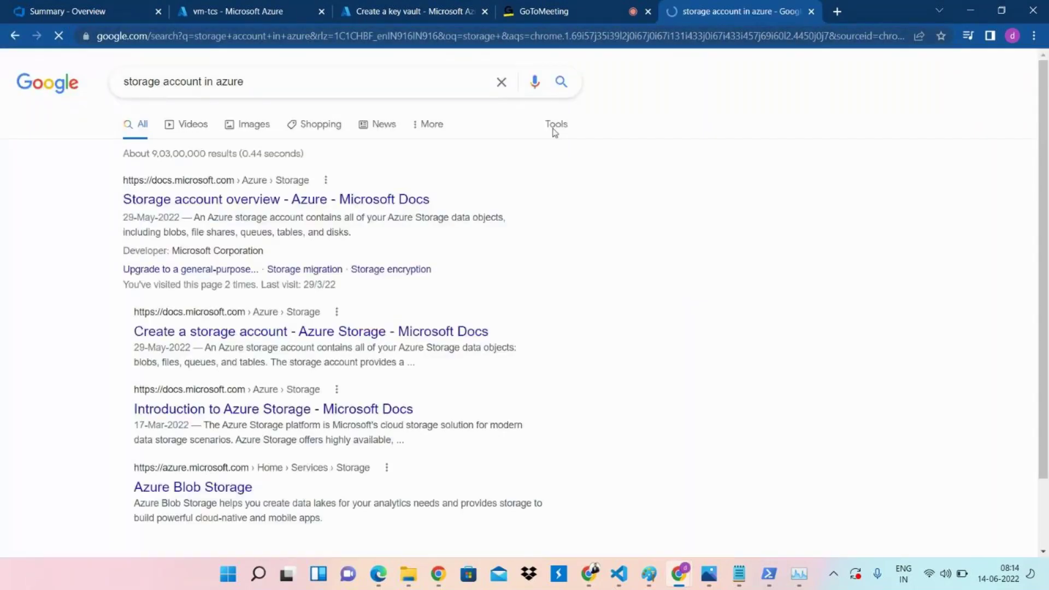
{"action": "left_click", "coordinate": [276, 200]}
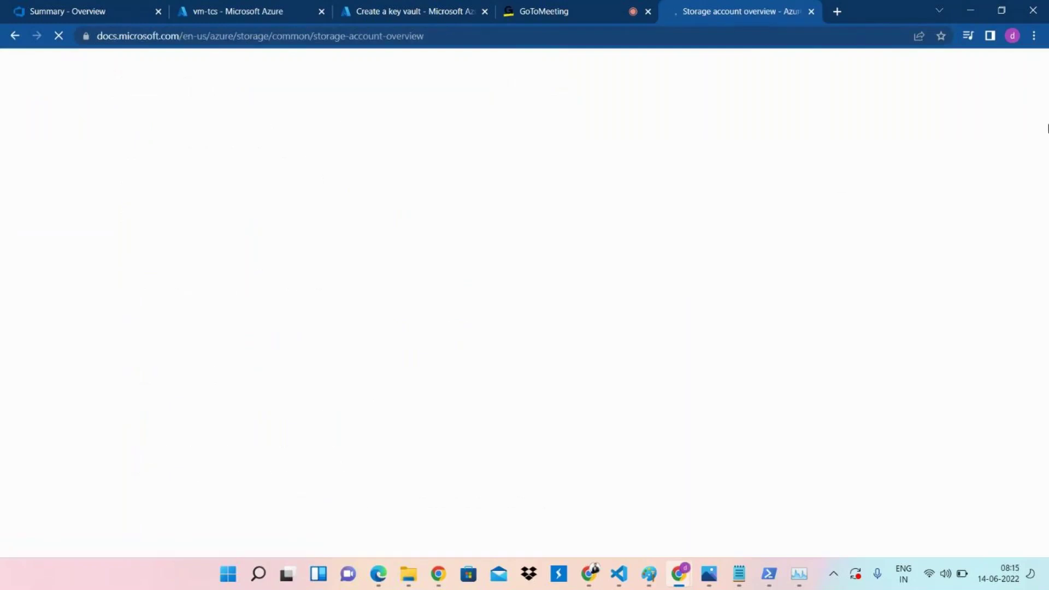
Scroll through the Storage account overview article and back up to Types of storage accounts.
{"action": "scroll", "coordinate": [1047, 137], "scroll_direction": "down", "scroll_amount": 10}
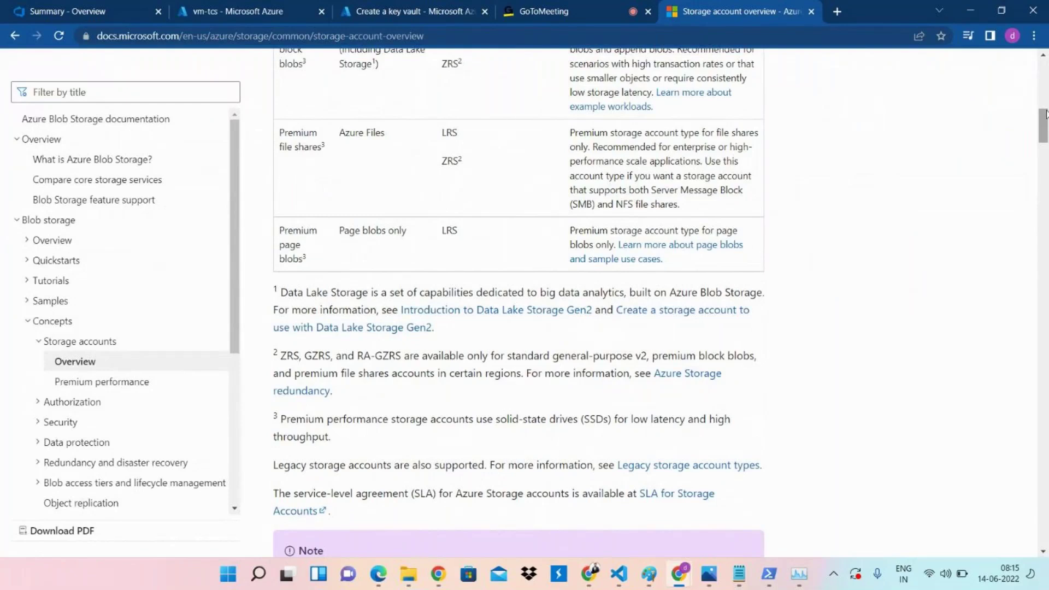
{"action": "left_click_drag", "start_coordinate": [1047, 114], "coordinate": [1045, 97]}
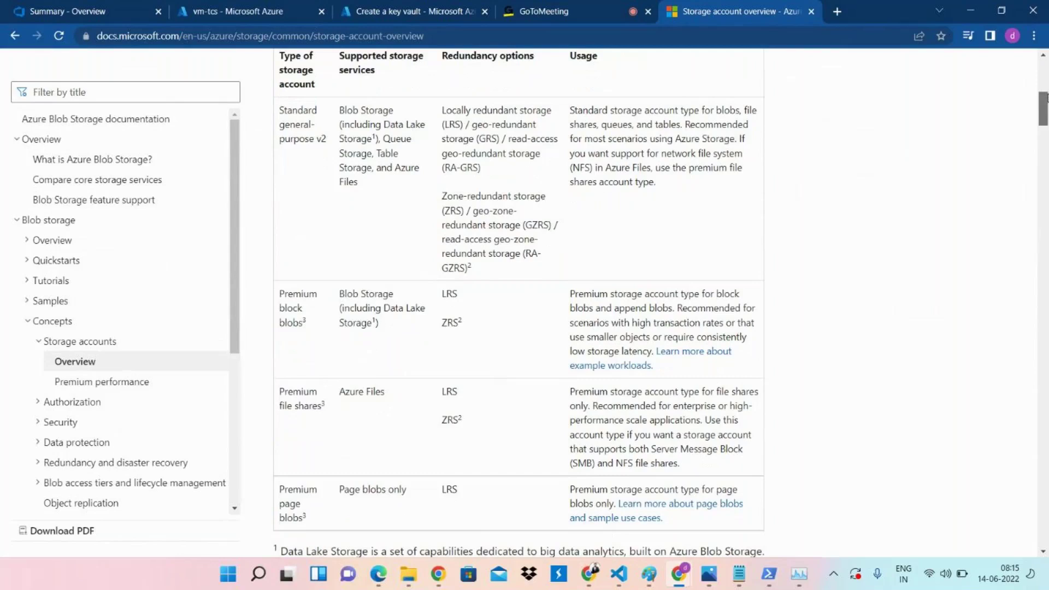
{"action": "left_click_drag", "start_coordinate": [1046, 98], "coordinate": [1047, 317]}
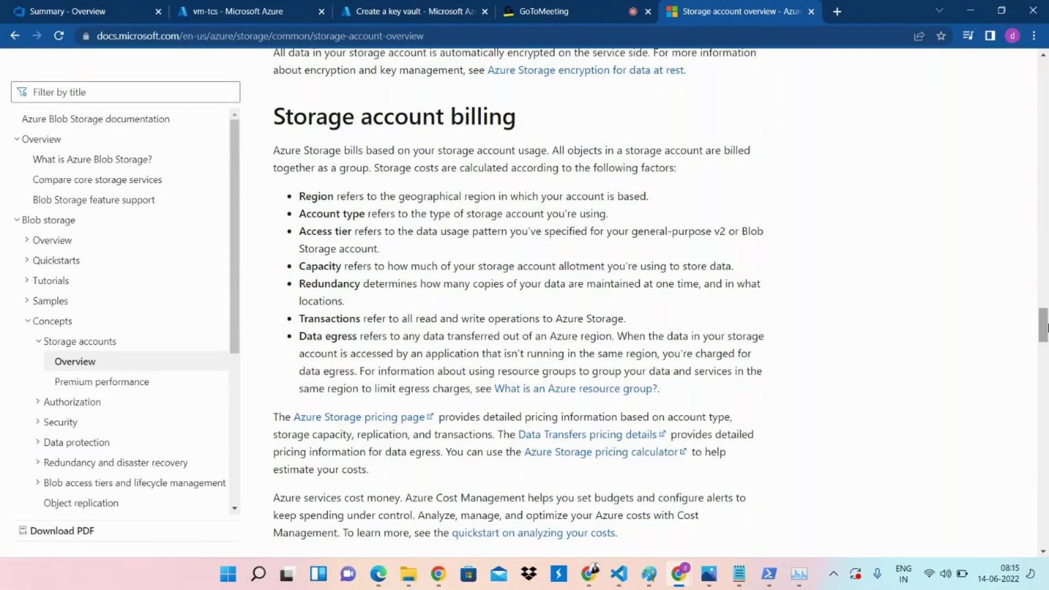
{"action": "left_click_drag", "start_coordinate": [1044, 327], "coordinate": [1045, 522]}
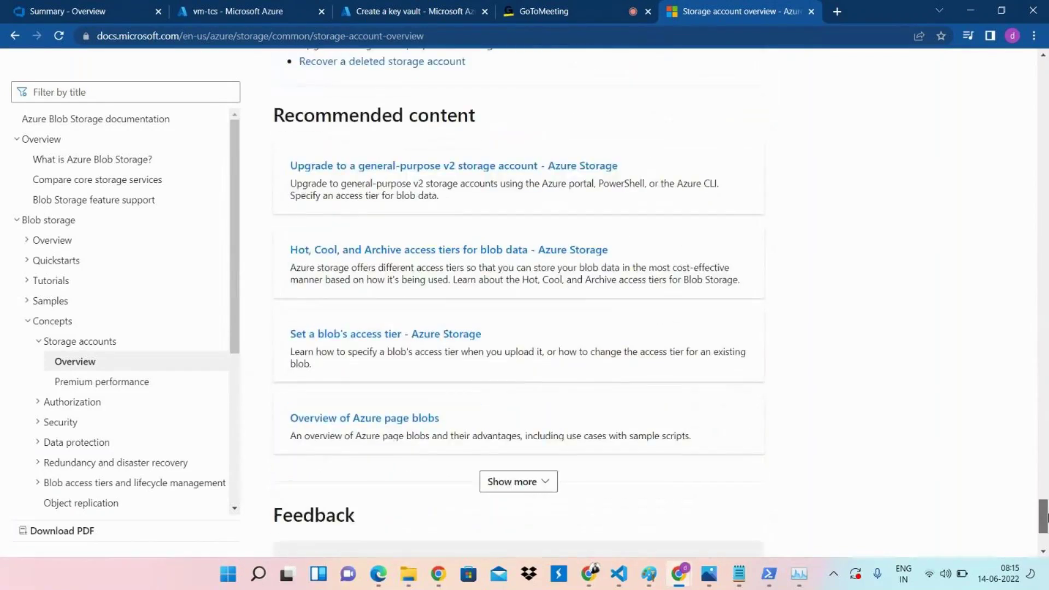
{"action": "left_click_drag", "start_coordinate": [236, 356], "coordinate": [236, 361]}
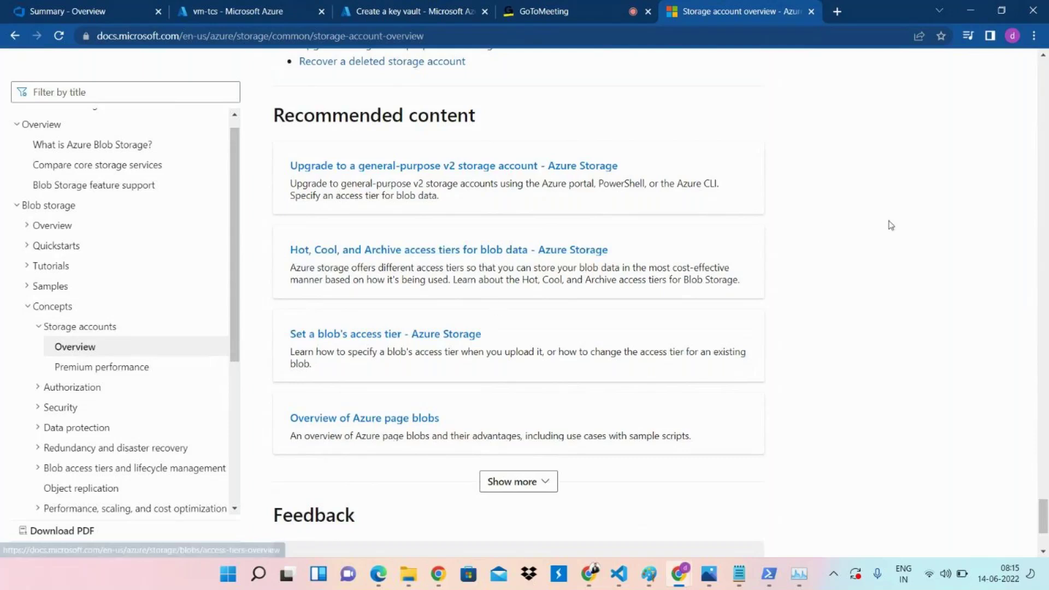
{"action": "left_click_drag", "start_coordinate": [1043, 515], "coordinate": [1046, 183]}
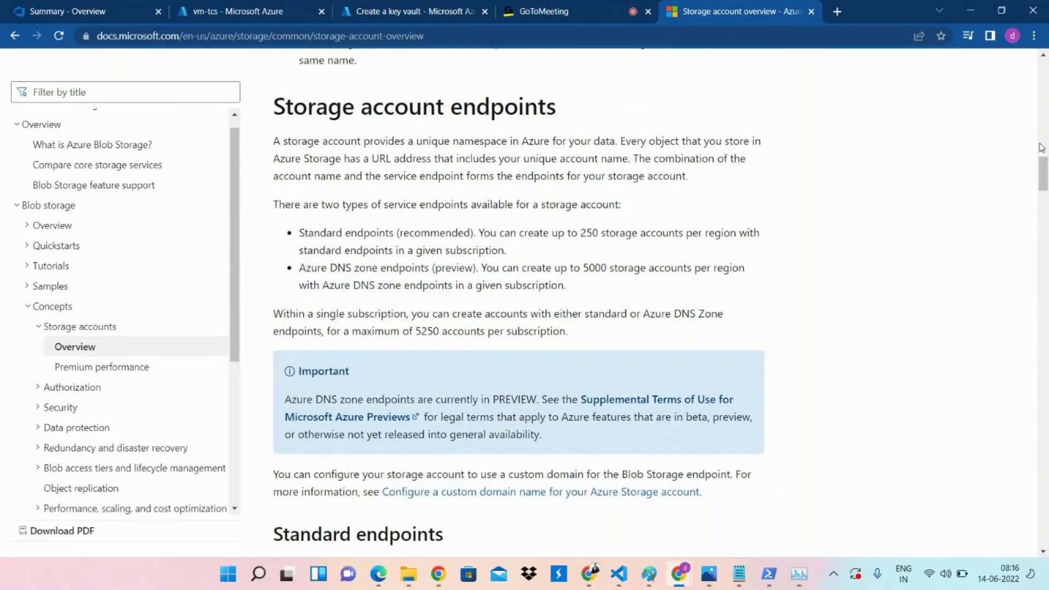
{"action": "left_click_drag", "start_coordinate": [1046, 169], "coordinate": [1046, 85]}
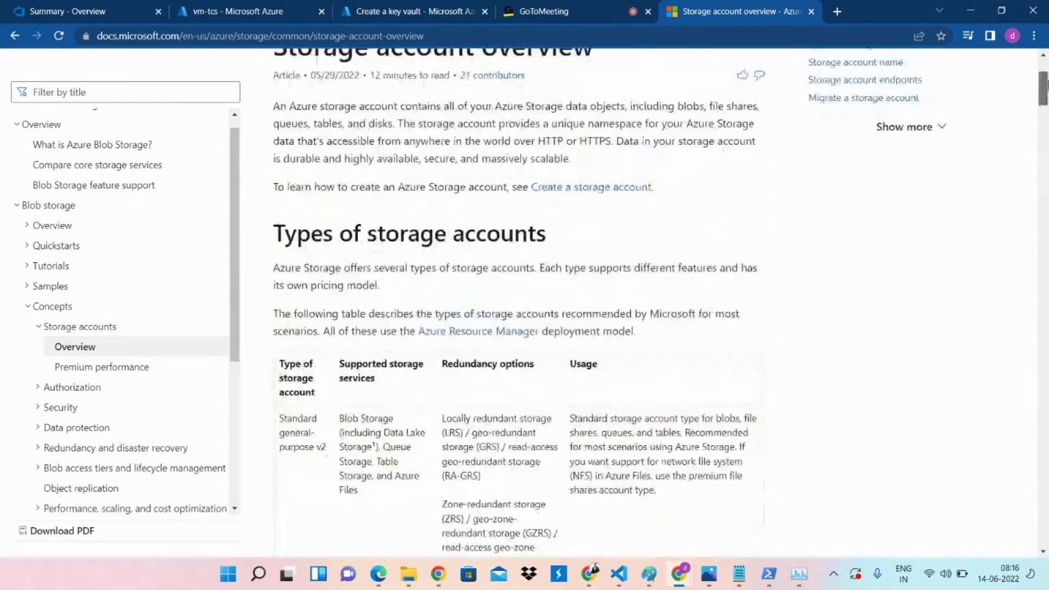
{"action": "scroll", "coordinate": [1046, 85], "scroll_direction": "down", "scroll_amount": 5}
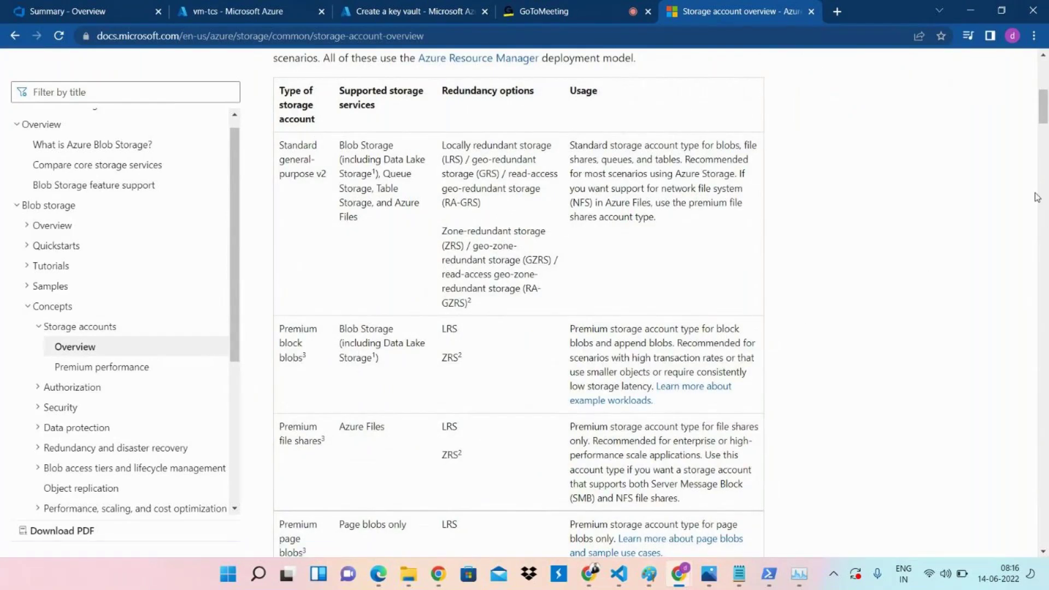
{"action": "left_click_drag", "start_coordinate": [1044, 99], "coordinate": [1044, 110]}
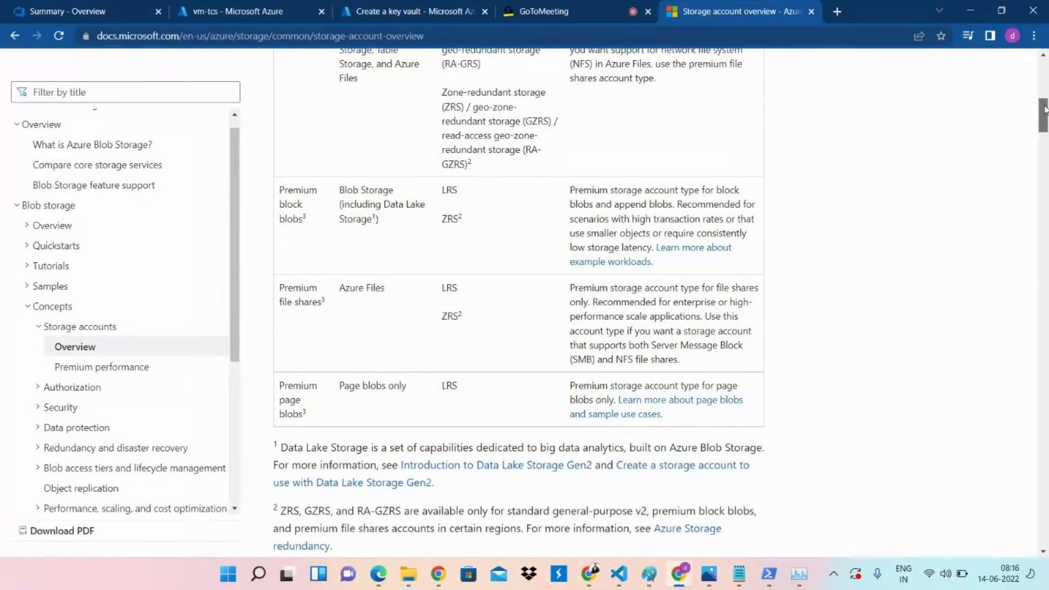
{"action": "left_click_drag", "start_coordinate": [1044, 109], "coordinate": [1044, 87]}
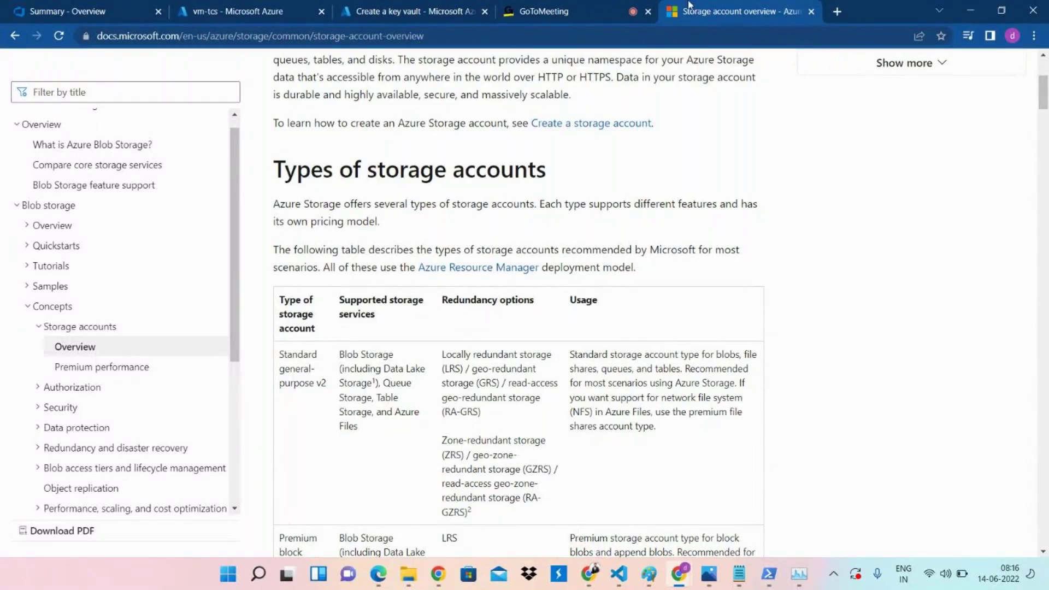
Keep Standard as the key-vaultkris pricing tier, then return to the GoToMeeting session.
{"action": "left_click", "coordinate": [350, 7]}
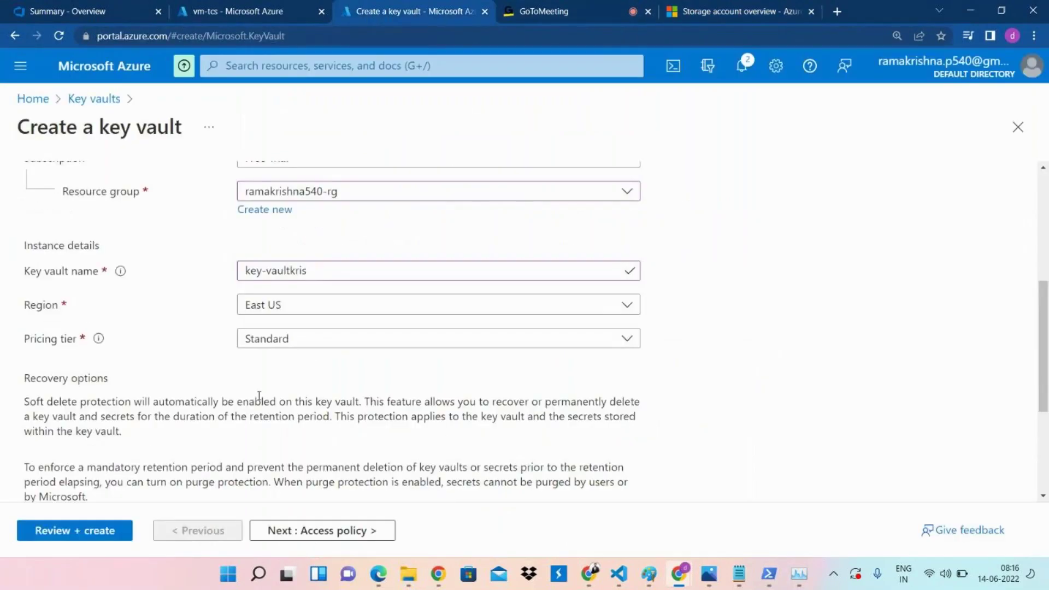
{"action": "mouse_move", "coordinate": [99, 340]}
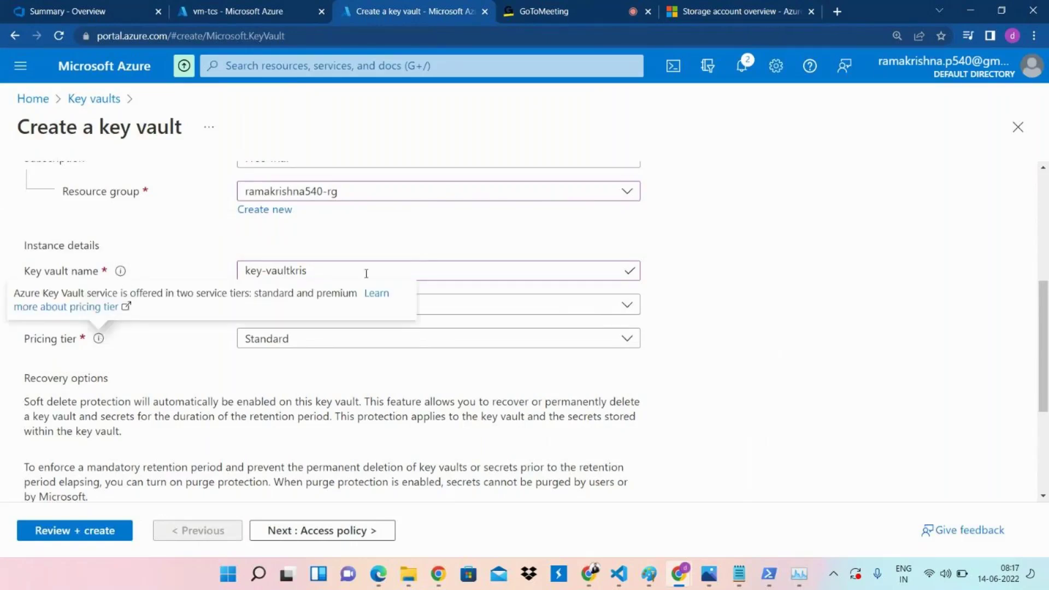
{"action": "left_click", "coordinate": [632, 342]}
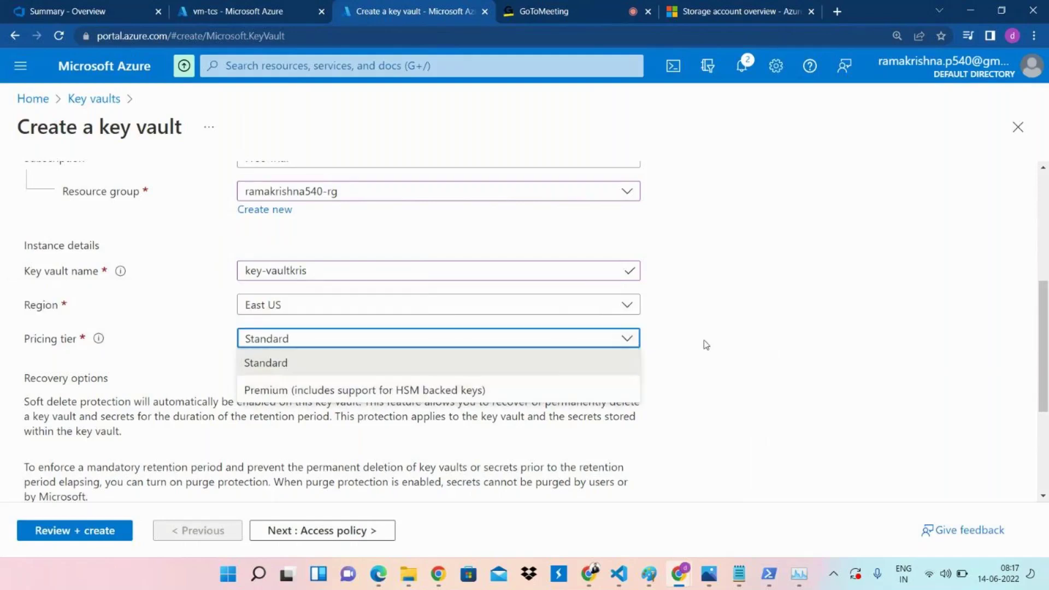
{"action": "left_click", "coordinate": [996, 284]}
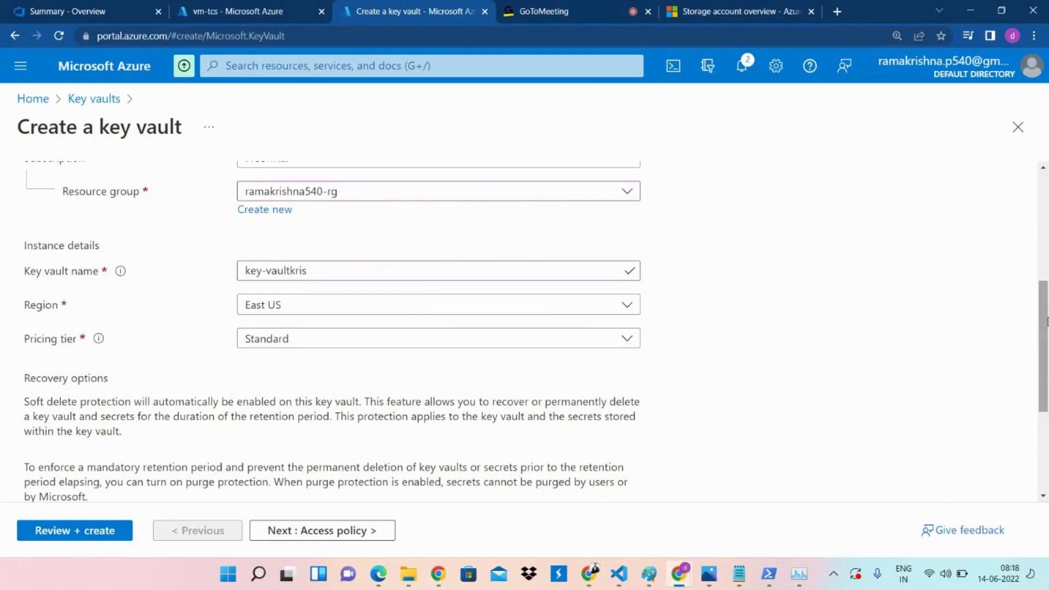
{"action": "left_click", "coordinate": [620, 5]}
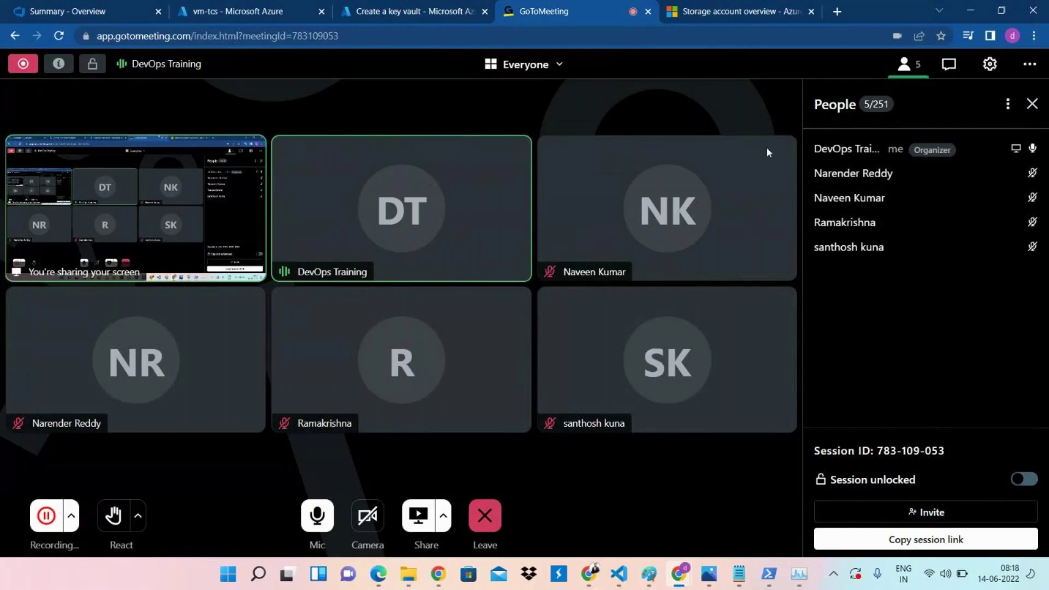
Add 'create a storage account under that use standard ad enable cool tier for blob?' to the function app notes.
{"action": "mouse_move", "coordinate": [740, 571]}
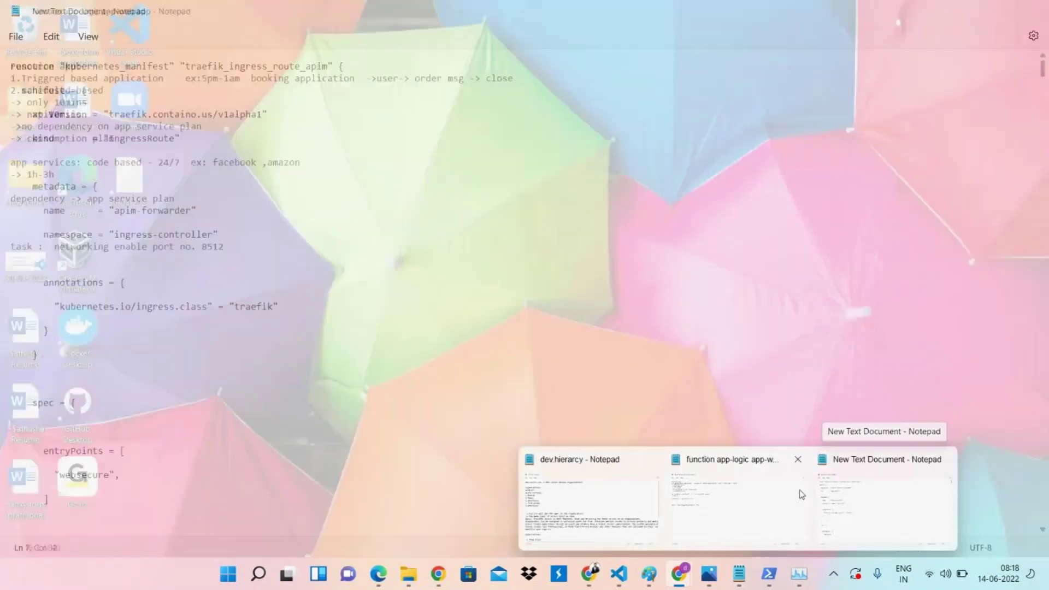
{"action": "left_click", "coordinate": [798, 481]}
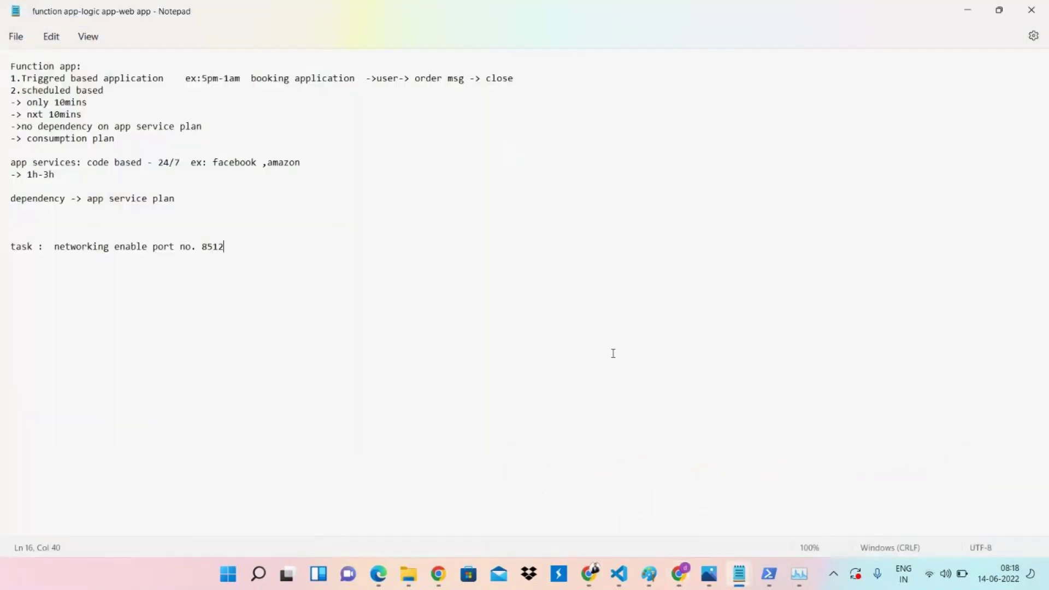
{"action": "key", "text": "Return"}
{"action": "key", "text": "Return"}
{"action": "key", "text": "Return"}
{"action": "type", "text": "-> create a stor"}
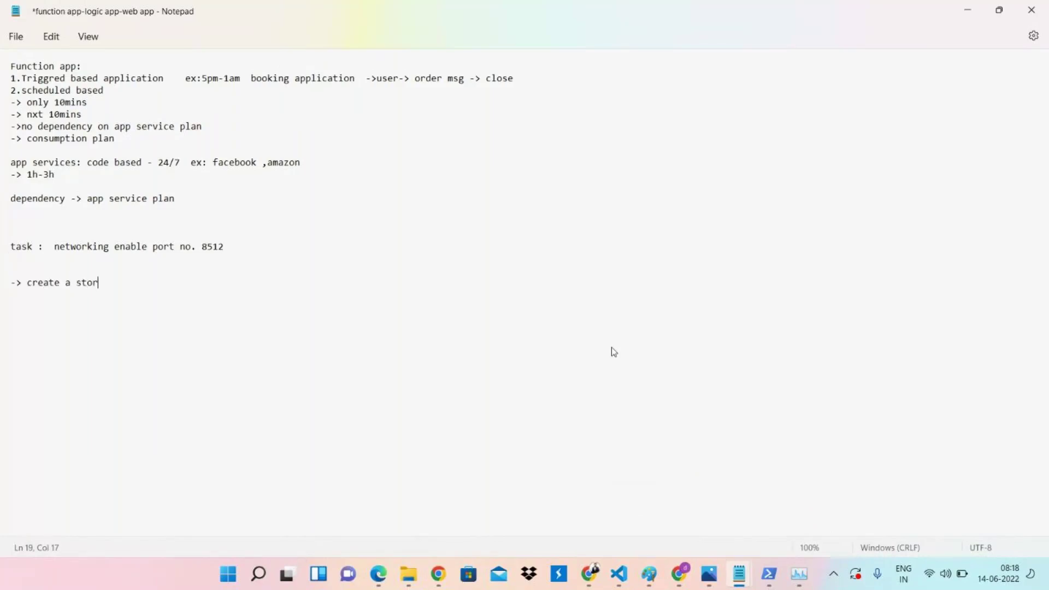
{"action": "type", "text": "age account under that use standard ad enable cool t"}
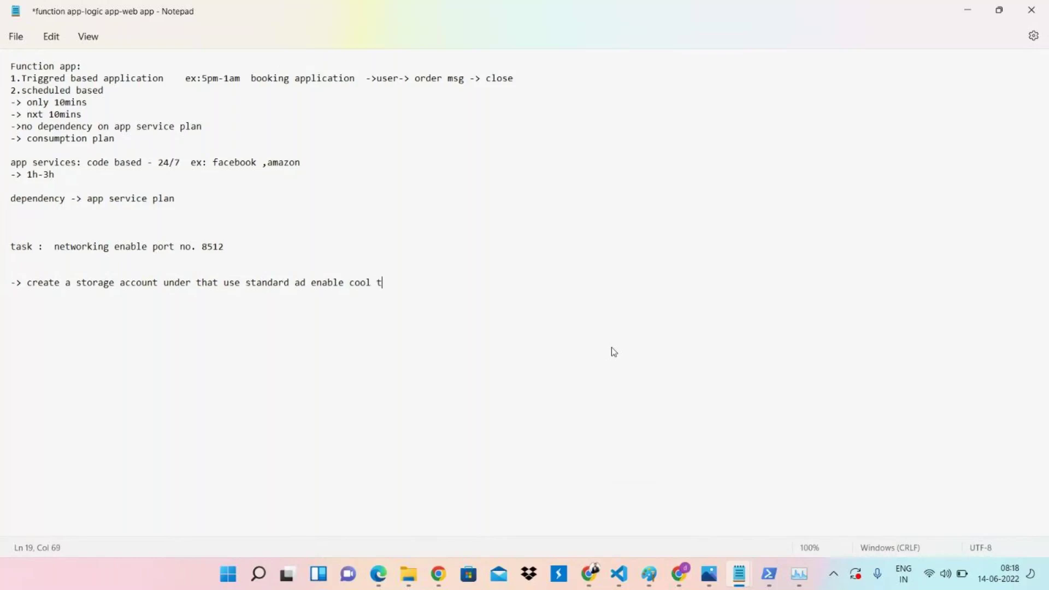
{"action": "type", "text": "ier for blob?"}
{"action": "mouse_move", "coordinate": [597, 571]}
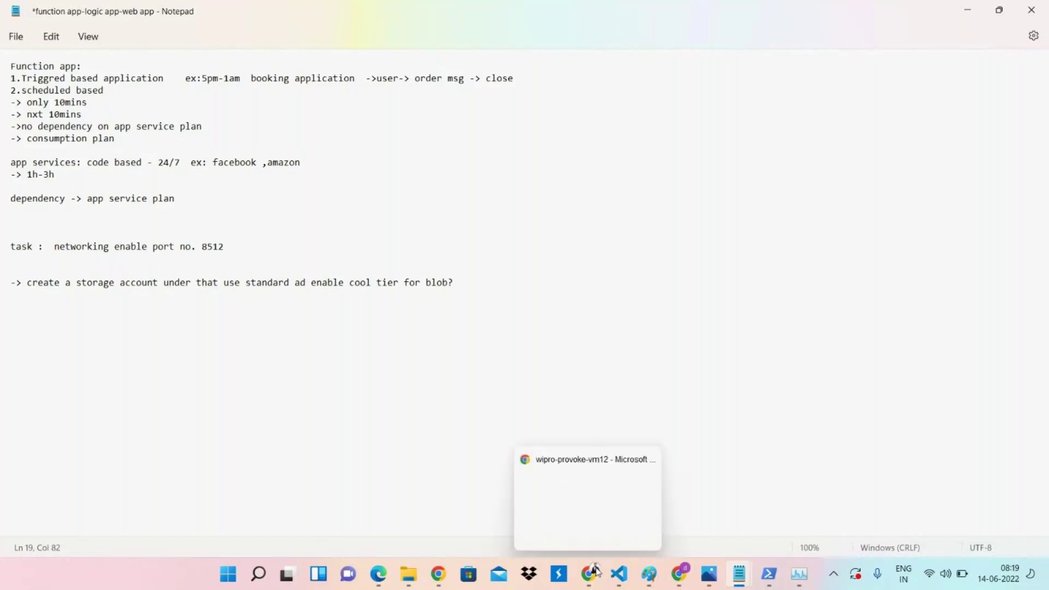
{"action": "mouse_move", "coordinate": [679, 573]}
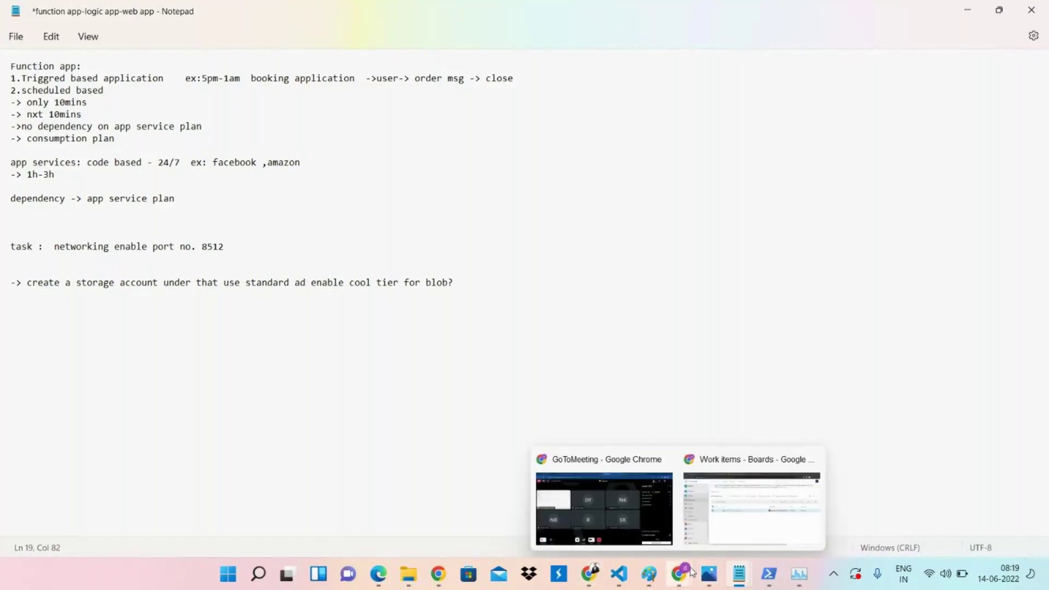
{"action": "left_click", "coordinate": [628, 529]}
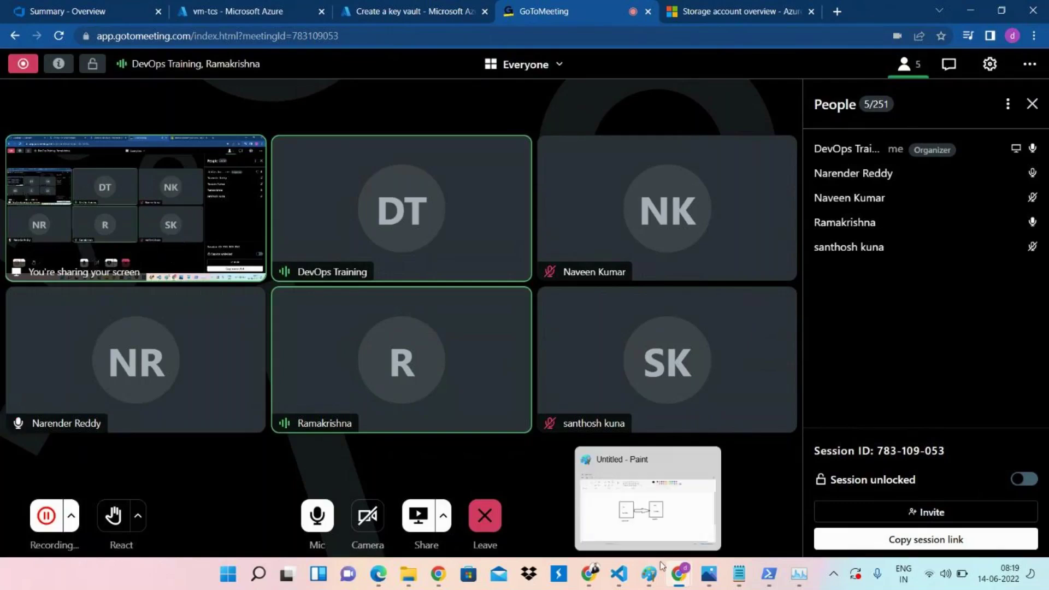
{"action": "mouse_move", "coordinate": [724, 571]}
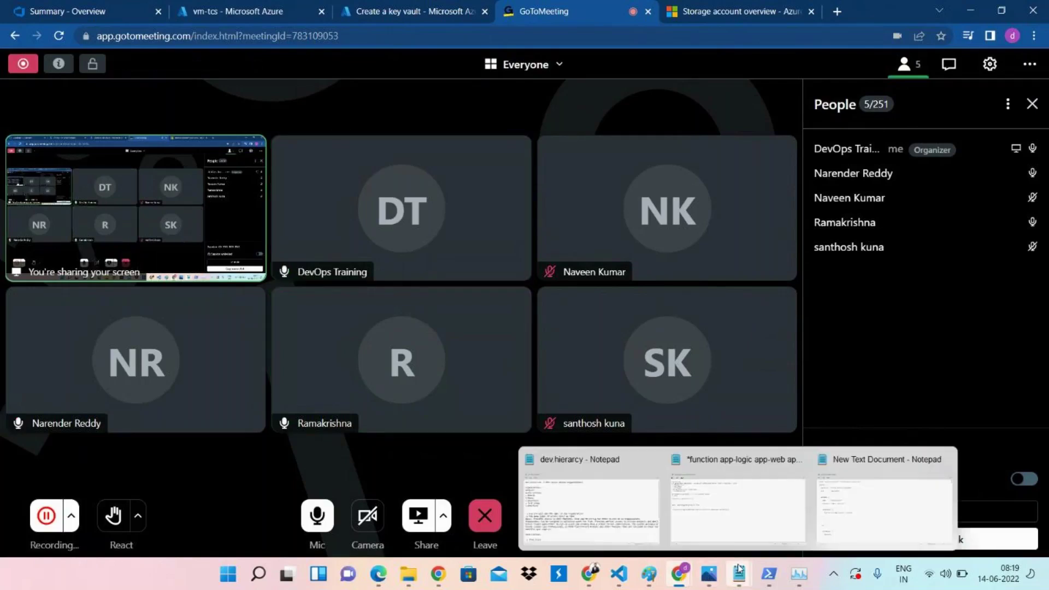
{"action": "left_click", "coordinate": [738, 526]}
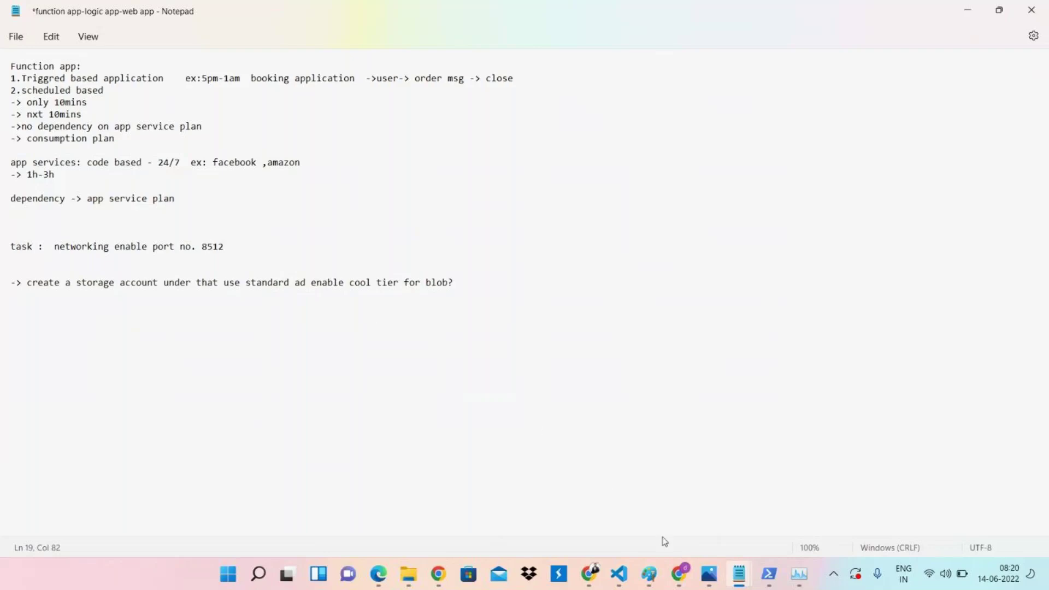
Below the storage question, add the answer '-> go to storage account , standard -> blob-> cool'.
{"action": "mouse_move", "coordinate": [680, 574]}
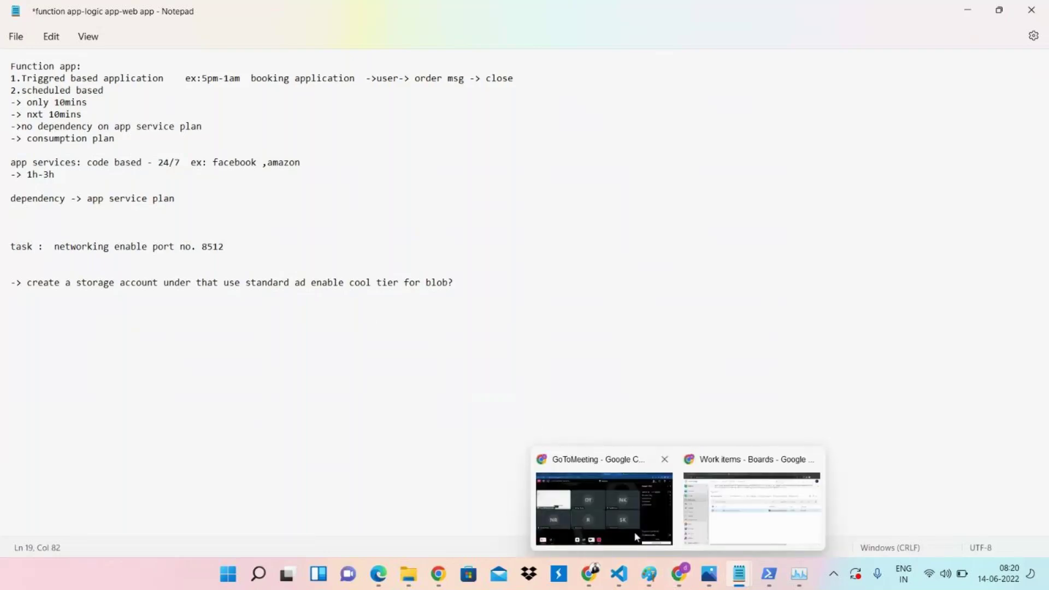
{"action": "mouse_move", "coordinate": [634, 531]}
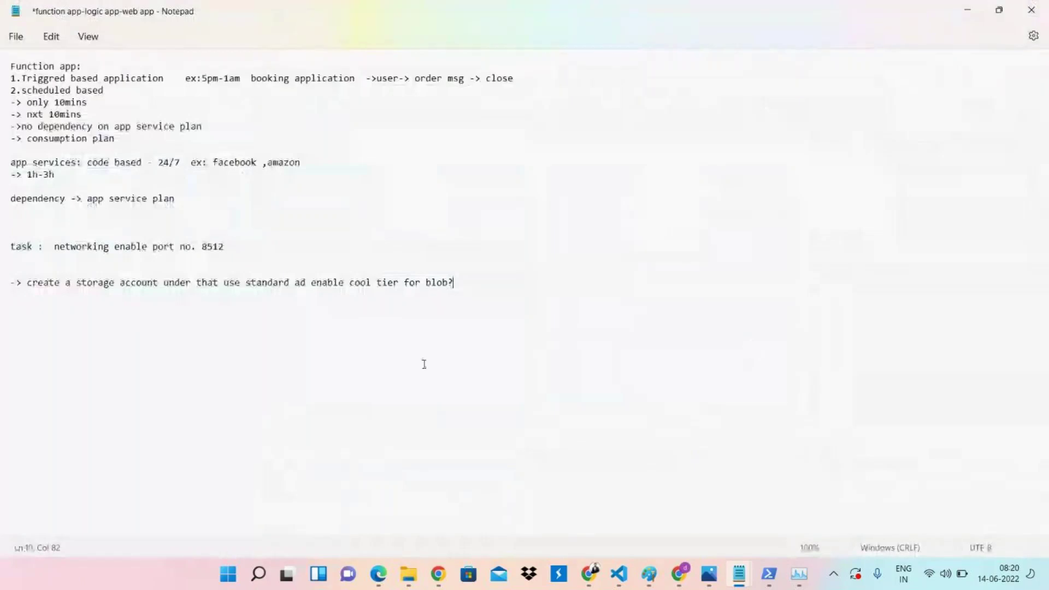
{"action": "left_click", "coordinate": [244, 377]}
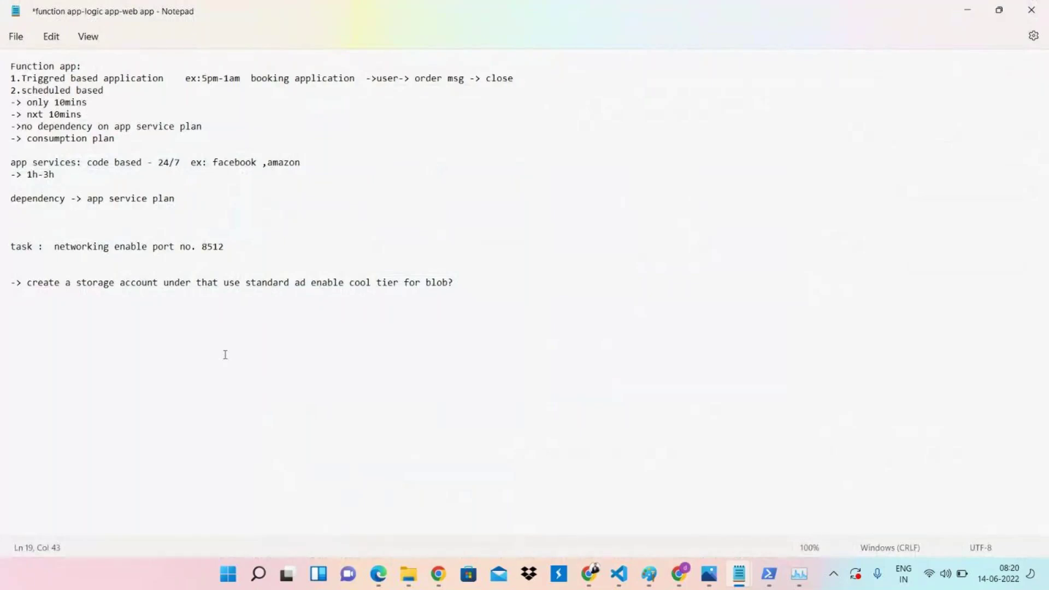
{"action": "left_click", "coordinate": [159, 322]}
{"action": "left_click", "coordinate": [108, 315]}
{"action": "left_click", "coordinate": [469, 282]}
{"action": "key", "text": "Return"}
{"action": "key", "text": "Return"}
{"action": "type", "text": "-"}
{"action": "type", "text": ". storage"}
{"action": "key", "text": "BackSpace"}
{"action": "key", "text": "BackSpace"}
{"action": "key", "text": "BackSpace"}
{"action": "key", "text": "BackSpace"}
{"action": "key", "text": "BackSpace"}
{"action": "key", "text": "BackSpace"}
{"action": "key", "text": "BackSpace"}
{"action": "key", "text": "BackSpace"}
{"action": "key", "text": "BackSpace"}
{"action": "key", "text": "BackSpace"}
{"action": "type", "text": ">"}
{"action": "type", "text": "go to storage account"}
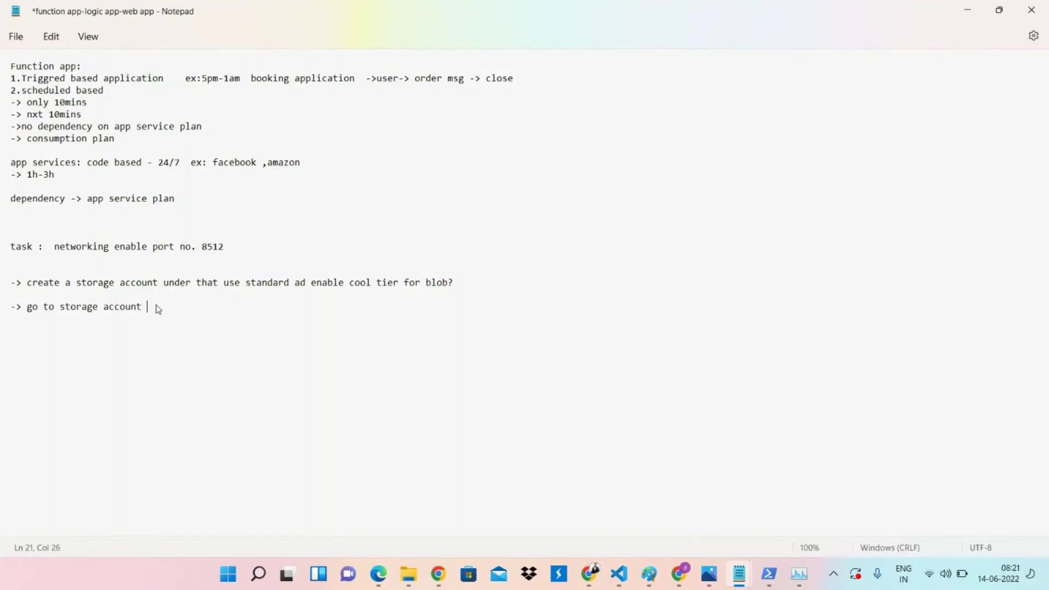
{"action": "type", "text": " ,"}
{"action": "type", "text": " standared"}
{"action": "type", "text": "d"}
{"action": "type", "text": "-> blob"}
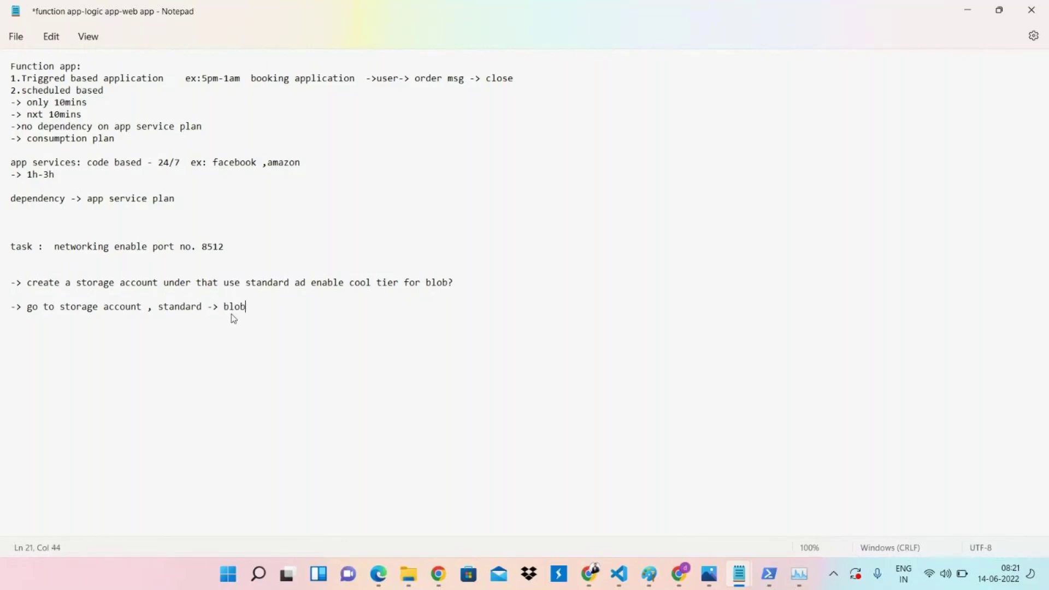
{"action": "type", "text": "-> cool"}
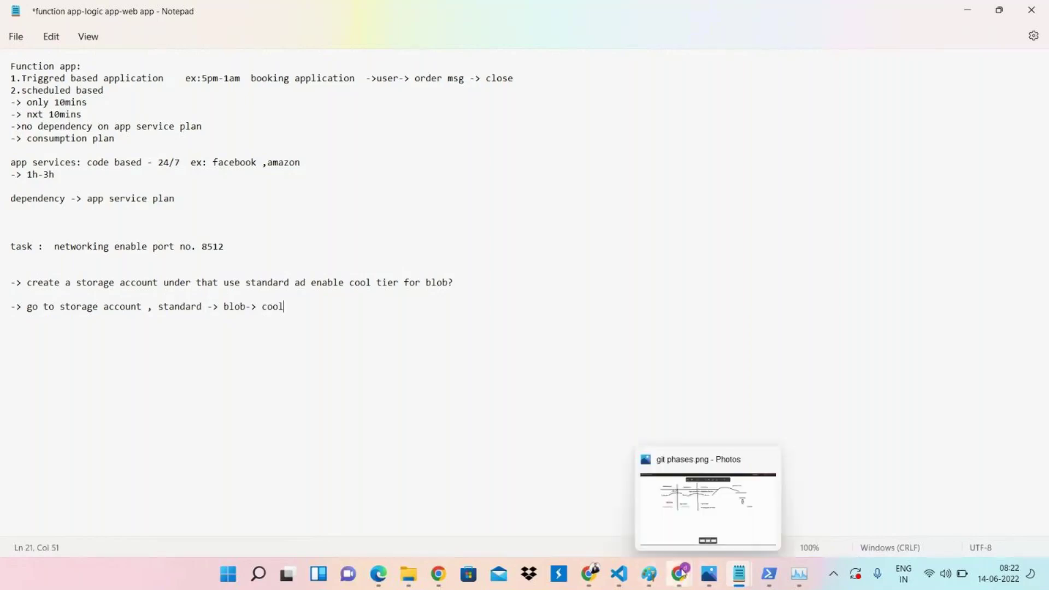
Bring the GoToMeeting DevOps Training window back to the front.
{"action": "mouse_move", "coordinate": [681, 573]}
{"action": "left_click", "coordinate": [589, 477]}
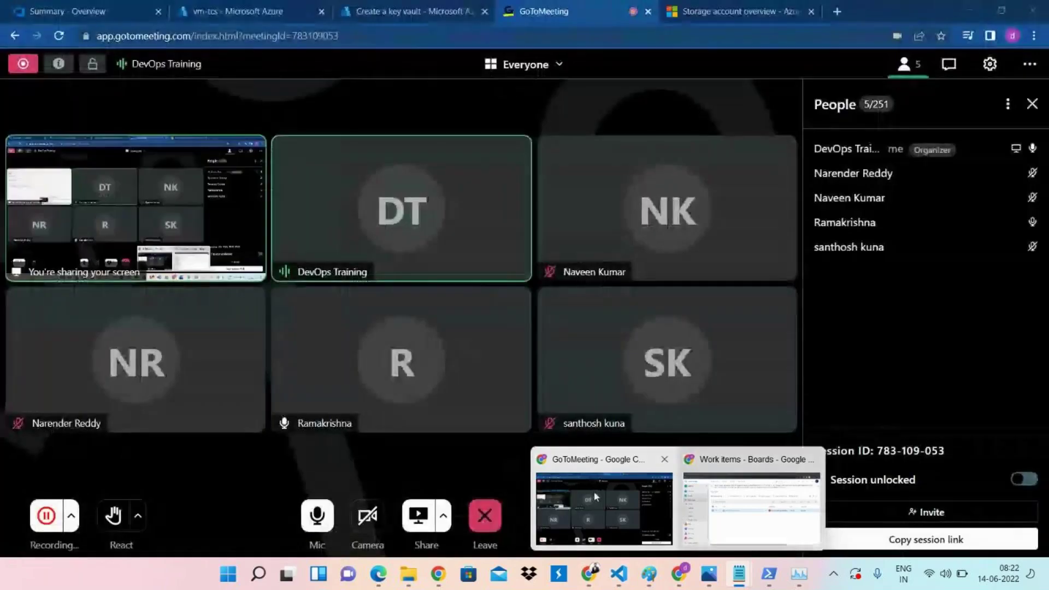
{"action": "left_click", "coordinate": [595, 497]}
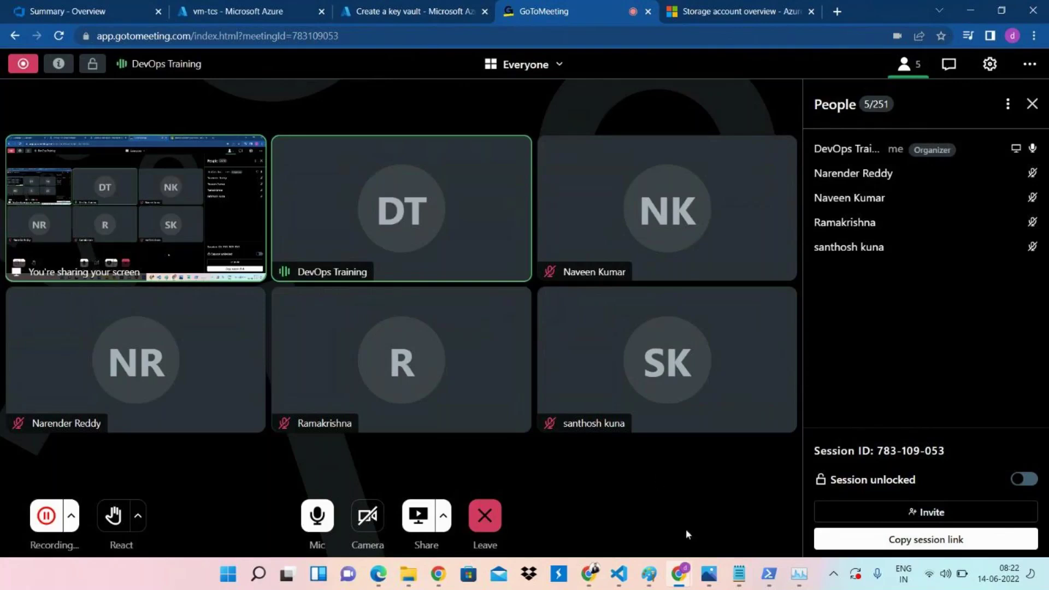
Back in Notepad, add '100-> 20,30' after 'cool' at the end of the storage account line.
{"action": "mouse_move", "coordinate": [739, 573]}
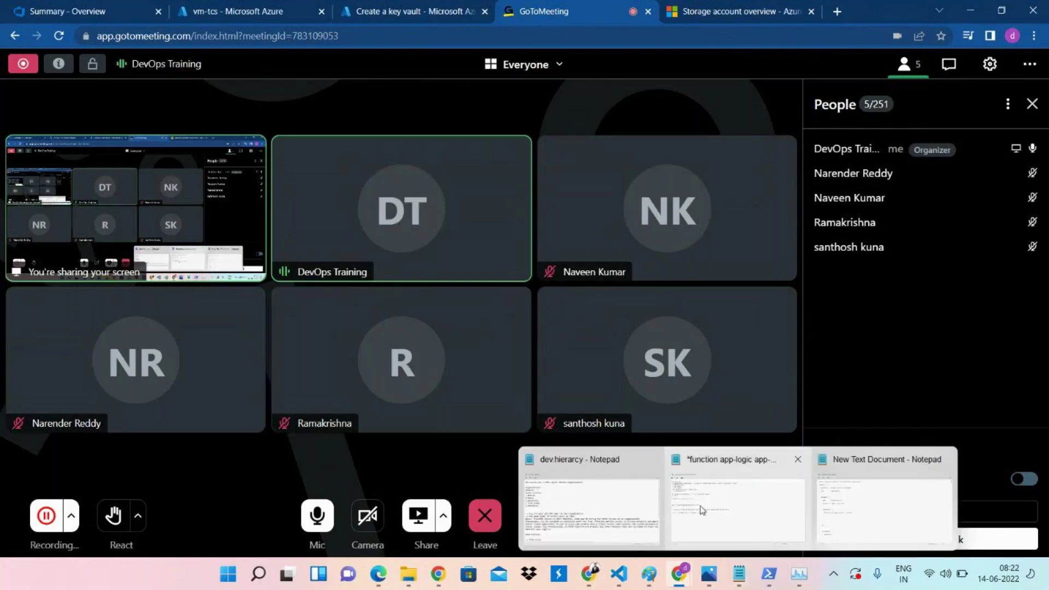
{"action": "left_click", "coordinate": [702, 510]}
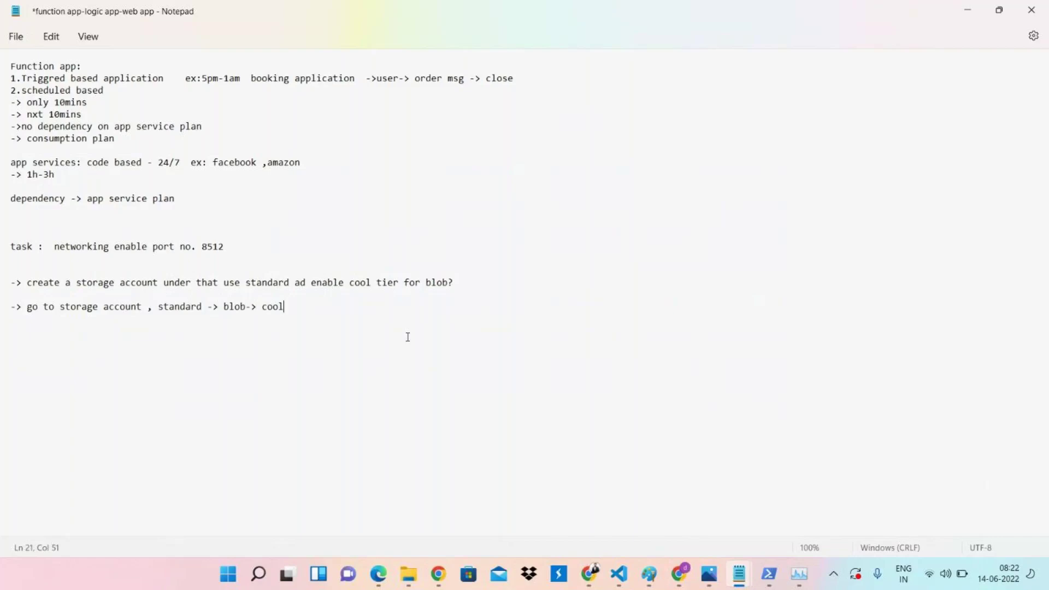
{"action": "type", "text": "100"}
{"action": "key", "text": "Left"}
{"action": "key", "text": "Left"}
{"action": "type", "text": "100-> 20"}
{"action": "type", "text": ",30"}
Break the line after 'account' and replace its comma with '->done'.
{"action": "left_click", "coordinate": [152, 307]}
{"action": "key", "text": "Return"}
{"action": "key", "text": "Return"}
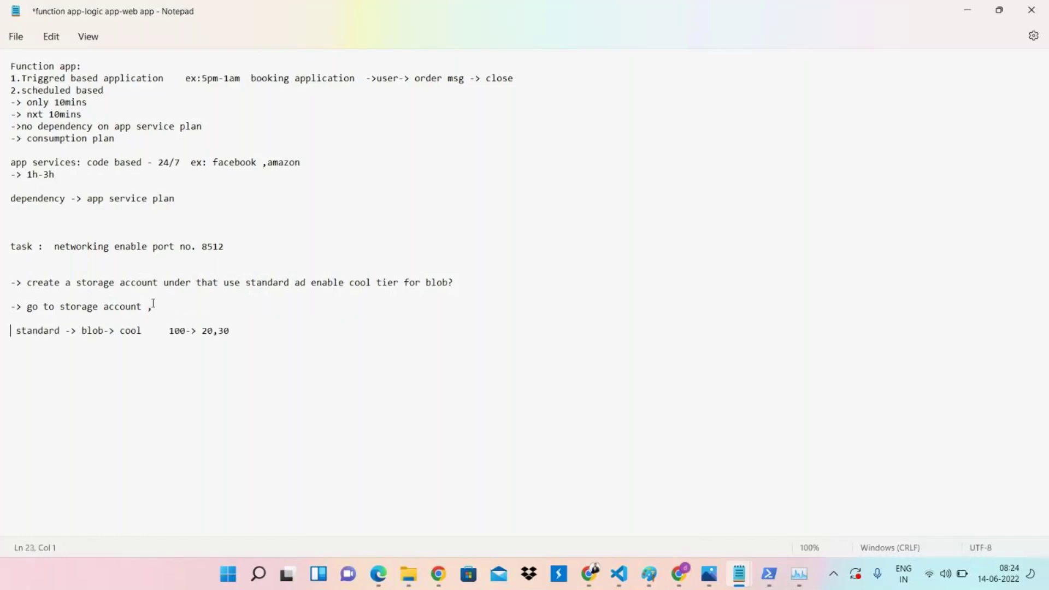
{"action": "left_click", "coordinate": [153, 307]}
{"action": "key", "text": "BackSpace"}
{"action": "type", "text": "->done"}
Move 'blob-> cool 100-> 20,30' to its own line and mark 'standard ->' as done.
{"action": "left_click", "coordinate": [78, 331]}
{"action": "key", "text": "Return"}
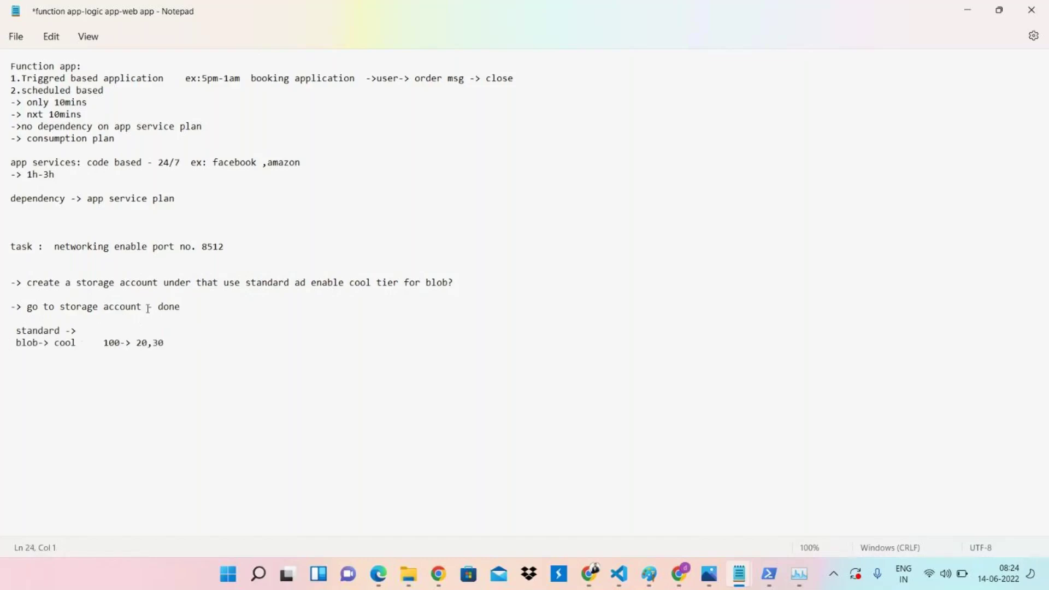
{"action": "left_click", "coordinate": [113, 333]}
{"action": "type", "text": "done"}
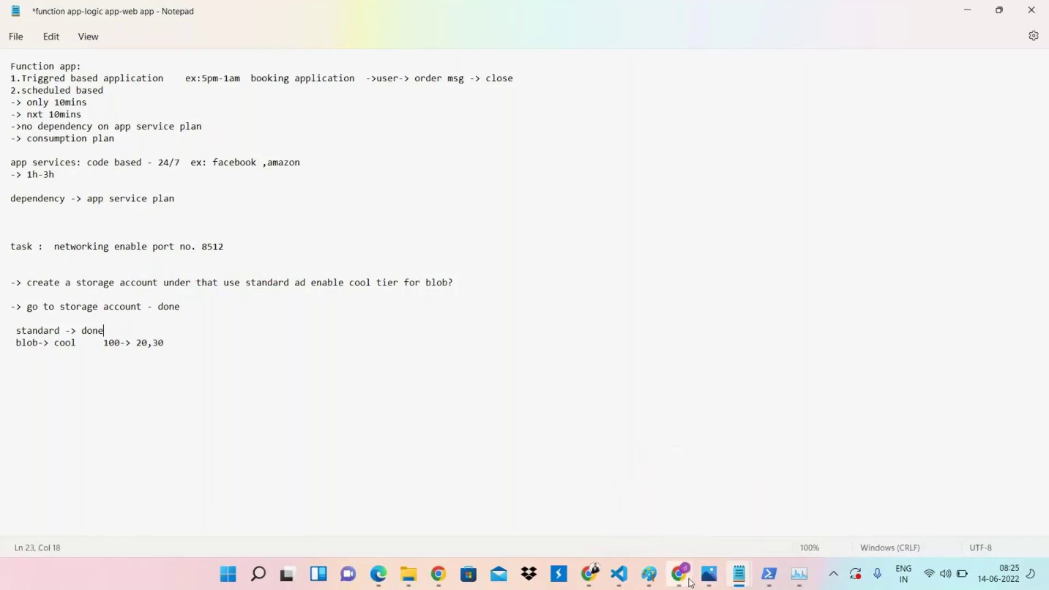
{"action": "mouse_move", "coordinate": [690, 583]}
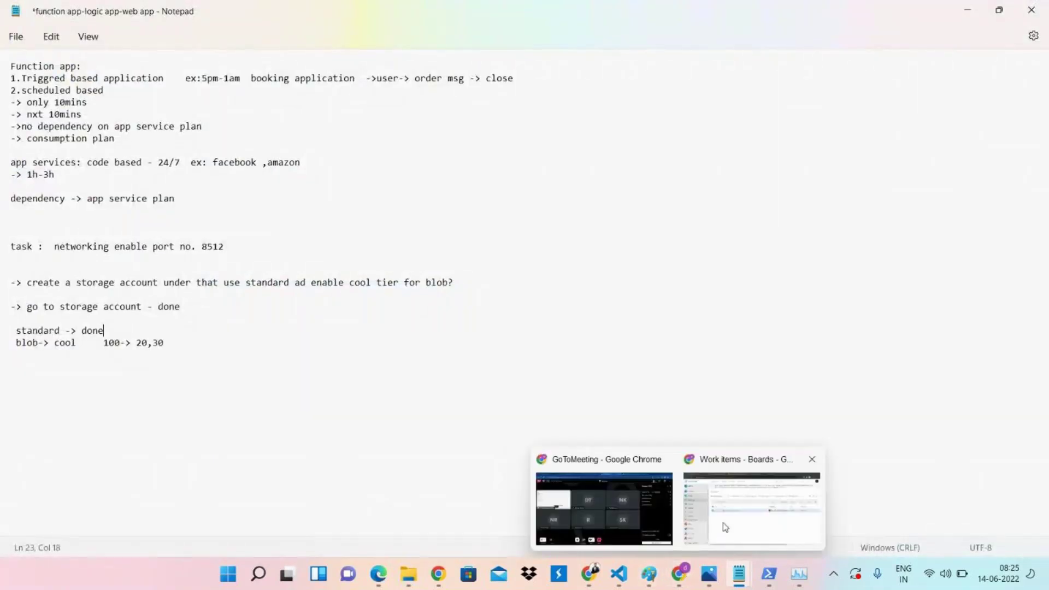
Glance at the Azure DevOps Work items list, then return to the GoToMeeting DevOps Training session.
{"action": "left_click", "coordinate": [725, 528]}
{"action": "mouse_move", "coordinate": [161, 458]}
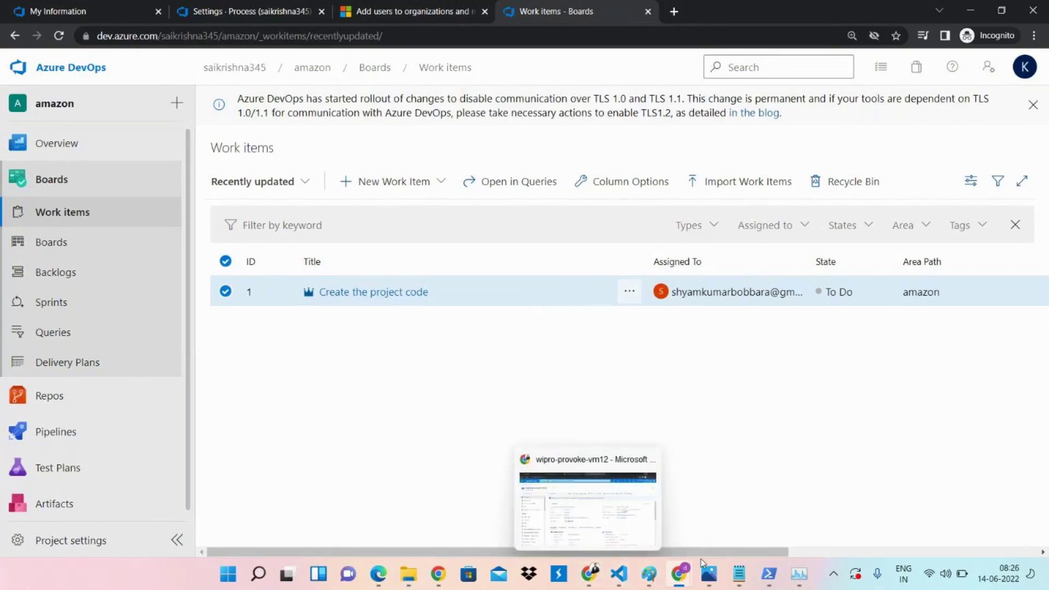
{"action": "mouse_move", "coordinate": [679, 574]}
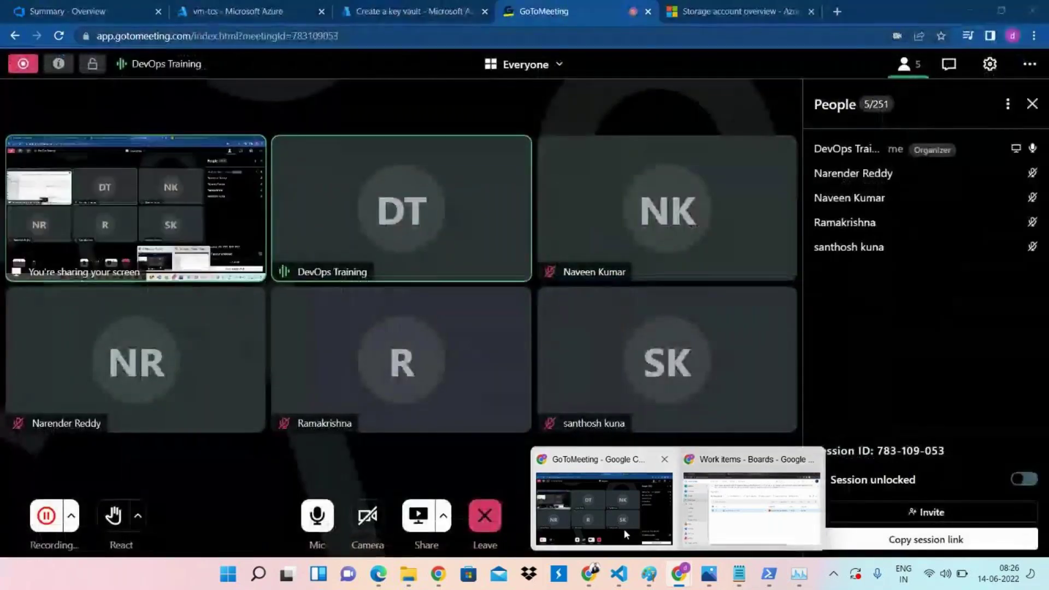
{"action": "left_click", "coordinate": [625, 529]}
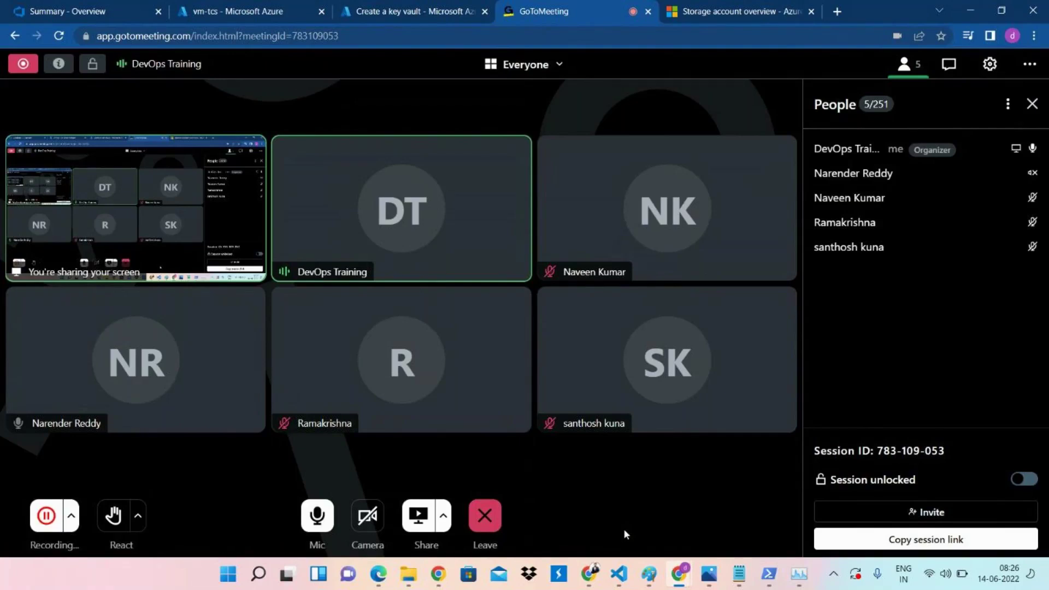
{"action": "left_click", "coordinate": [431, 7]}
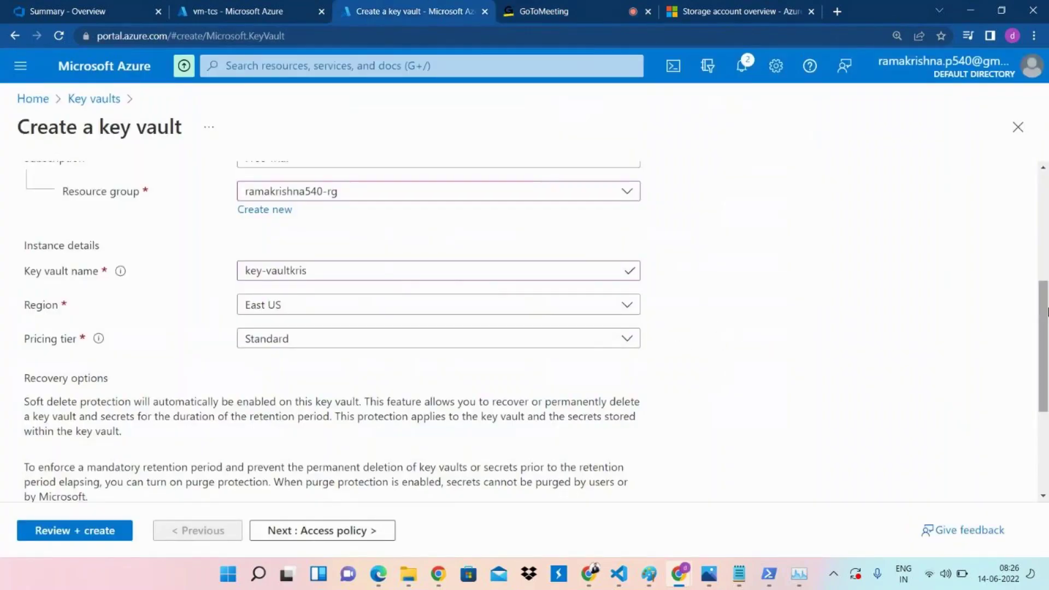
{"action": "left_click_drag", "start_coordinate": [1048, 312], "coordinate": [1048, 393]}
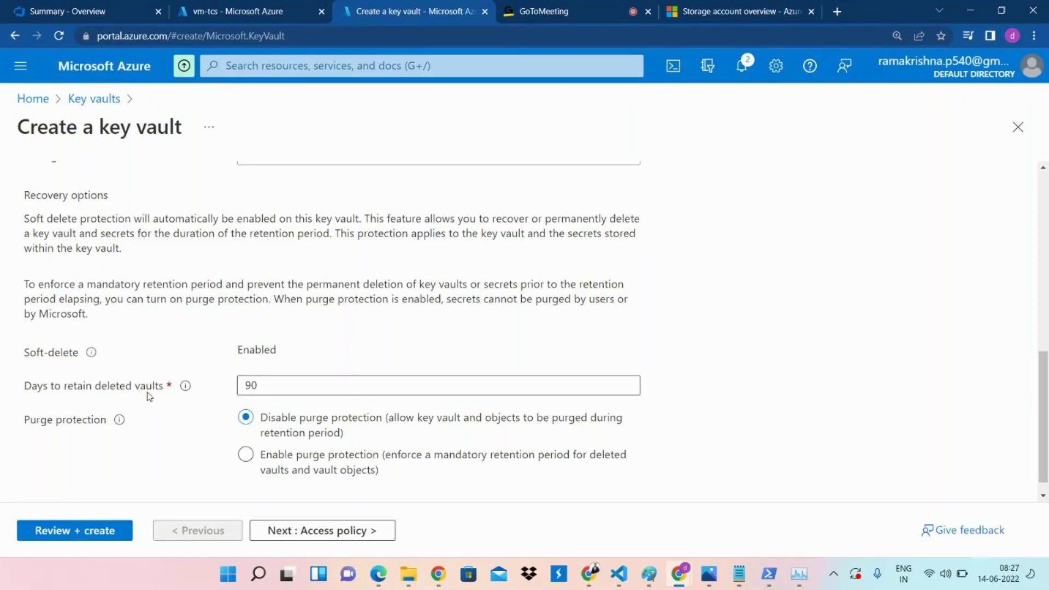
{"action": "left_click", "coordinate": [616, 5]}
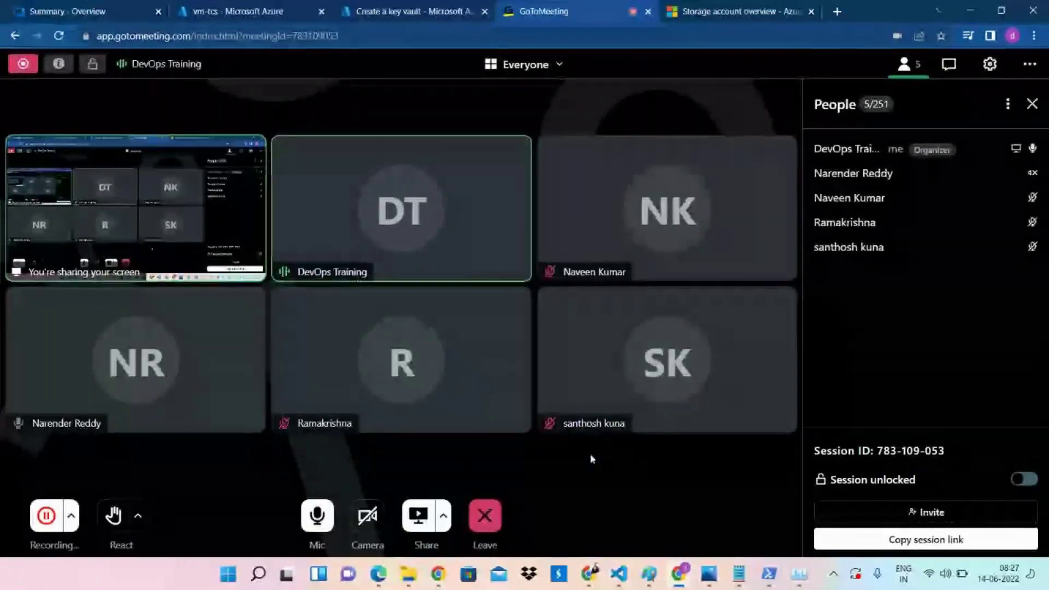
Peek at the Storage account overview docs, then go back to the Create a key vault tab.
{"action": "left_click", "coordinate": [756, 7]}
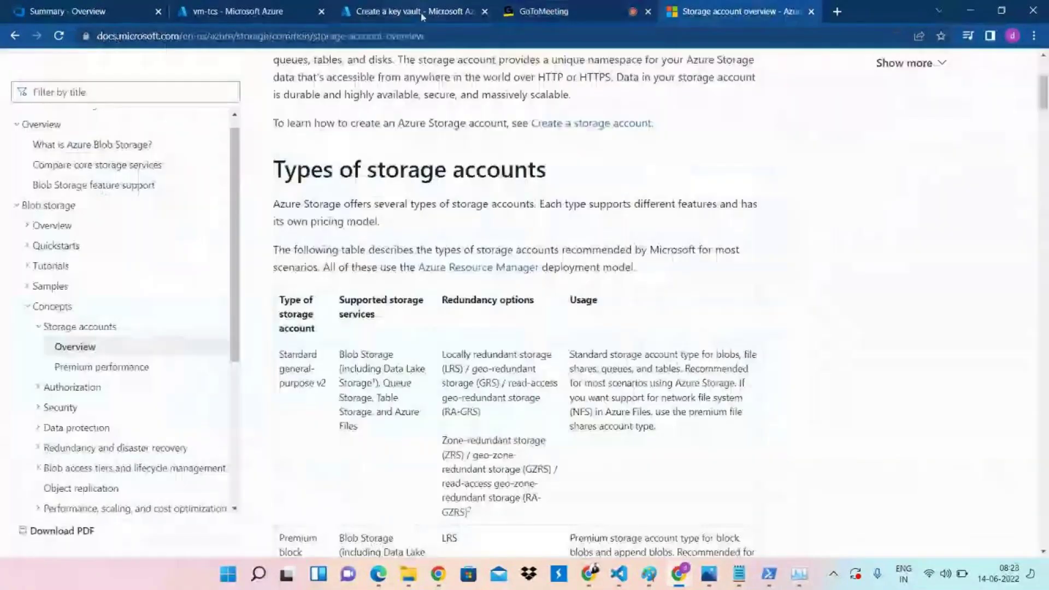
{"action": "left_click", "coordinate": [415, 11]}
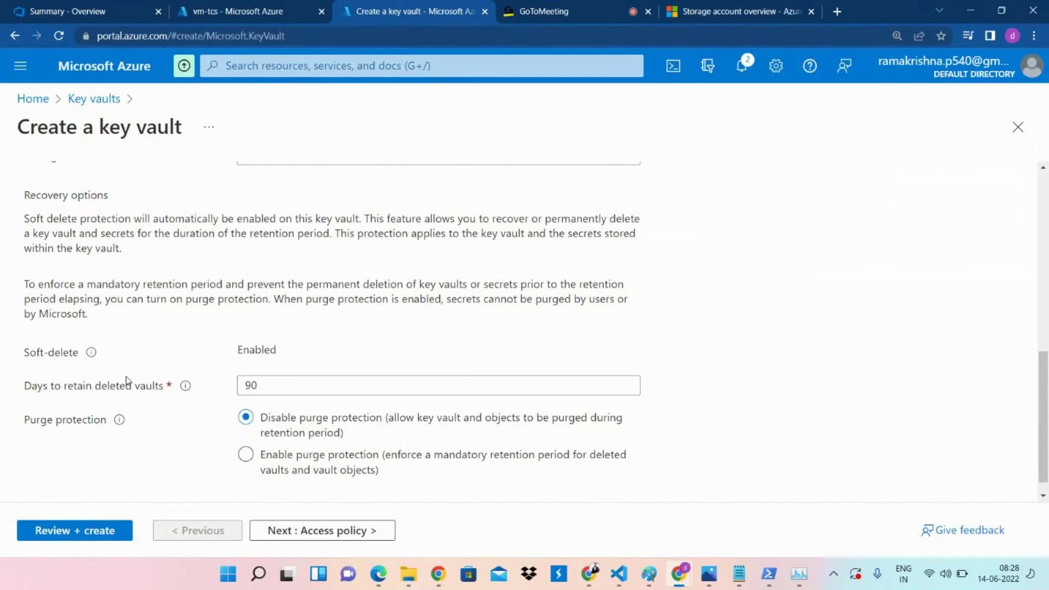
Change 'Days to retain deleted vaults' from 90 to 7, leaving purge protection disabled.
{"action": "mouse_move", "coordinate": [187, 390]}
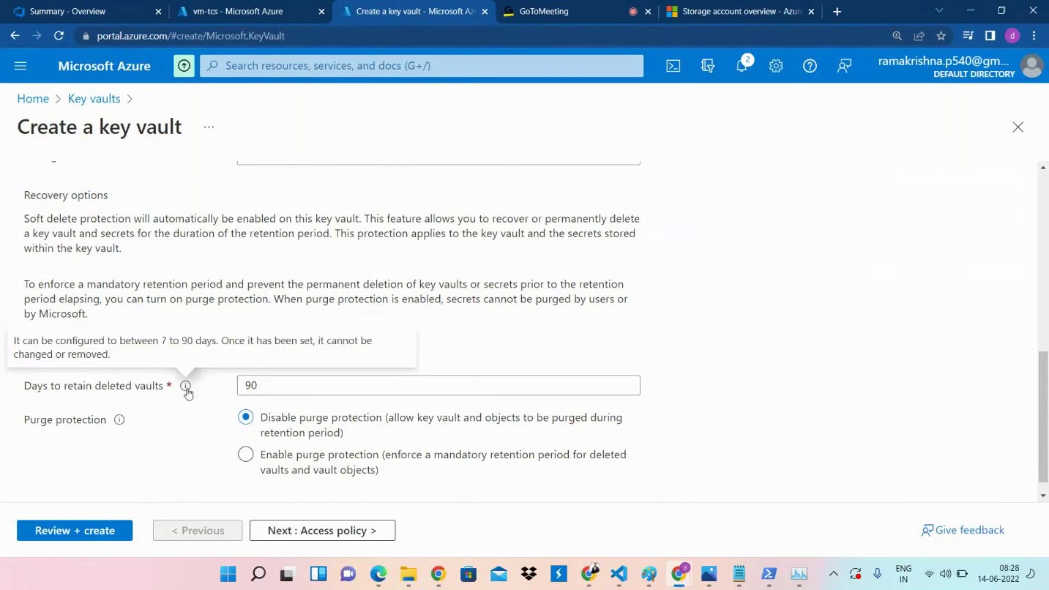
{"action": "left_click", "coordinate": [263, 386]}
{"action": "key", "text": "BackSpace"}
{"action": "key", "text": "BackSpace"}
{"action": "type", "text": "7"}
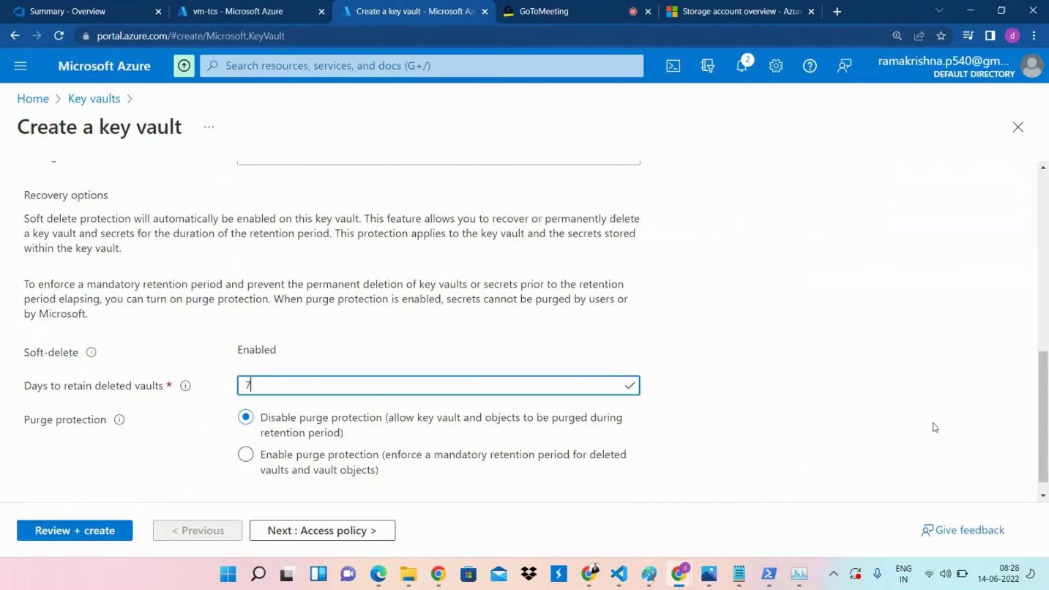
{"action": "scroll", "coordinate": [1044, 453], "scroll_direction": "down", "scroll_amount": 1}
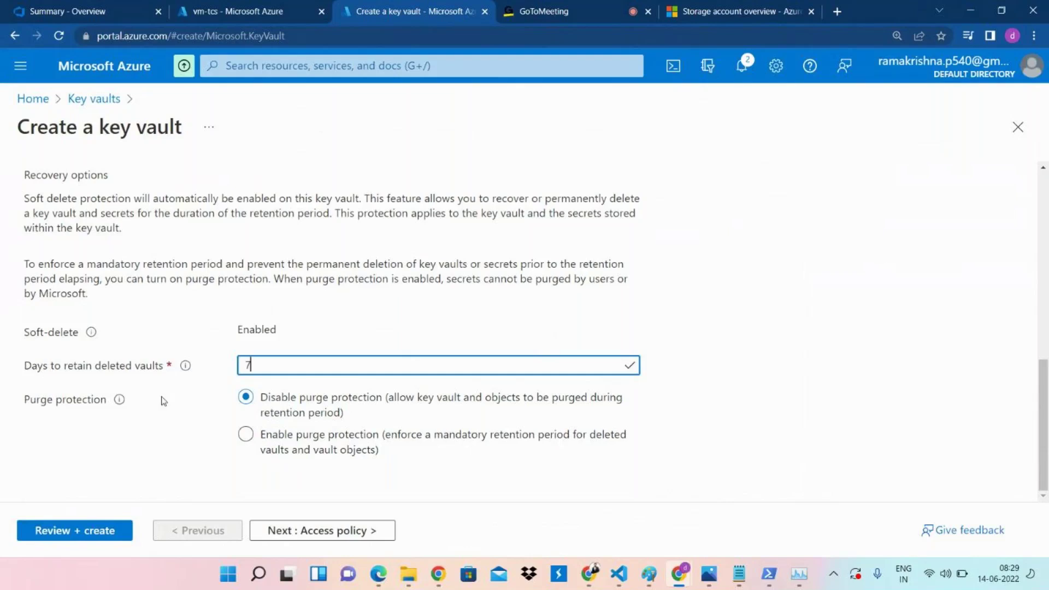
{"action": "mouse_move", "coordinate": [124, 405]}
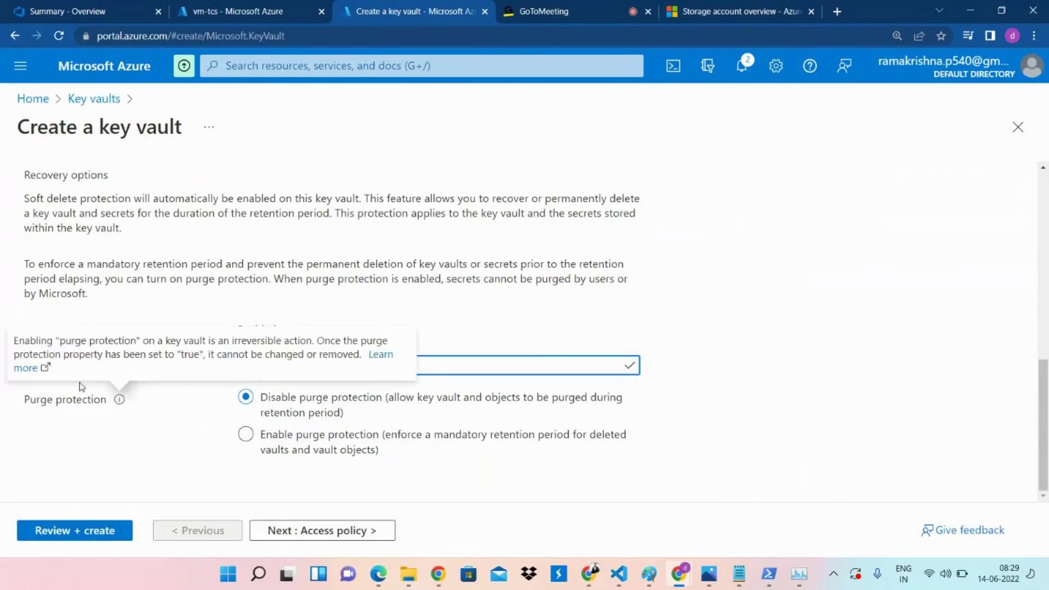
Open the purge protection Learn more article and highlight the sentence about the 90-day wait.
{"action": "left_click", "coordinate": [32, 369]}
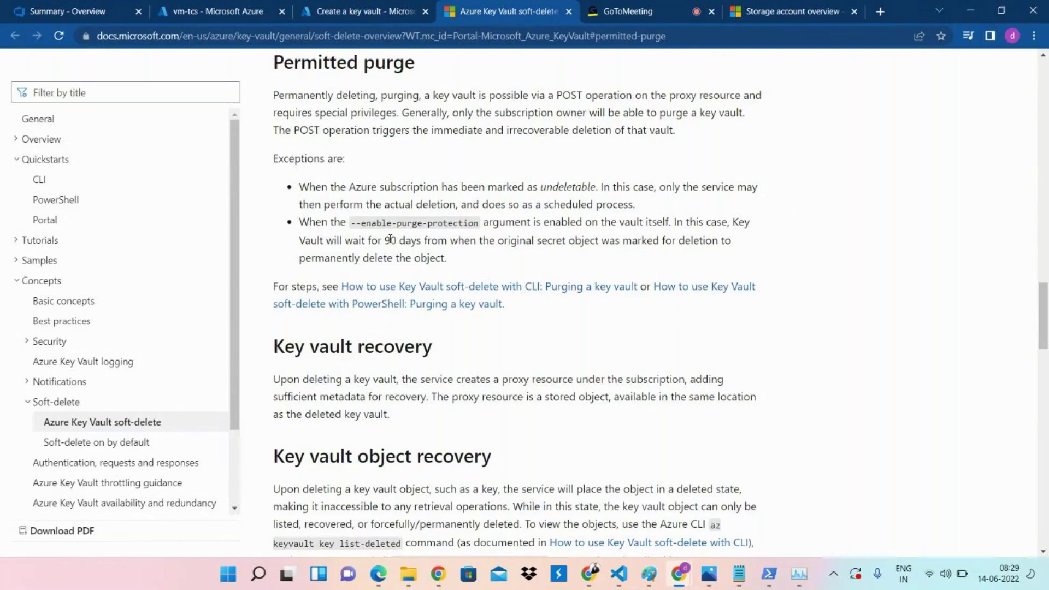
{"action": "left_click_drag", "start_coordinate": [391, 240], "coordinate": [583, 262]}
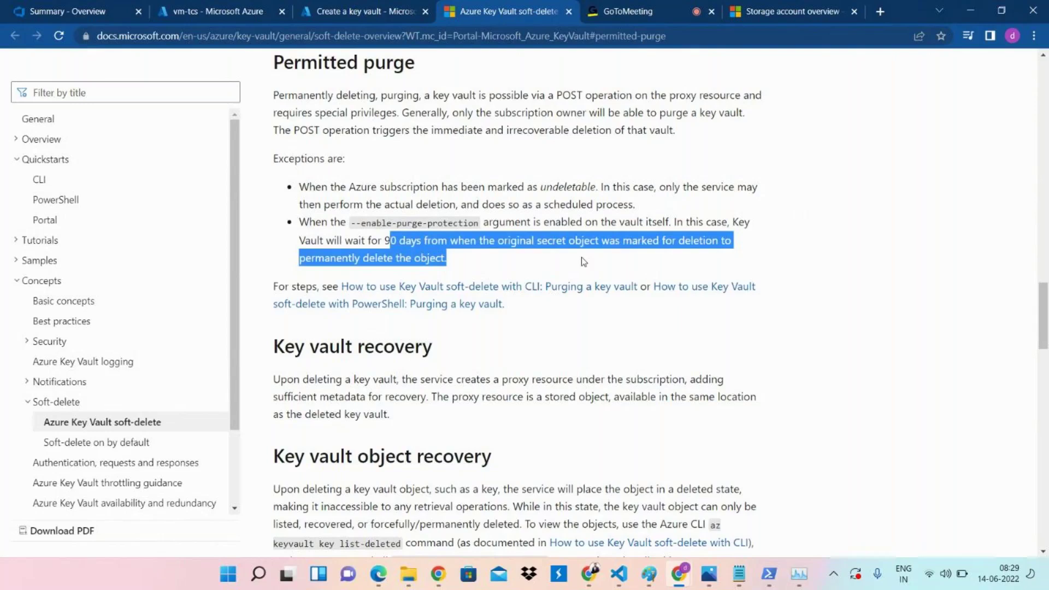
{"action": "left_click", "coordinate": [966, 285]}
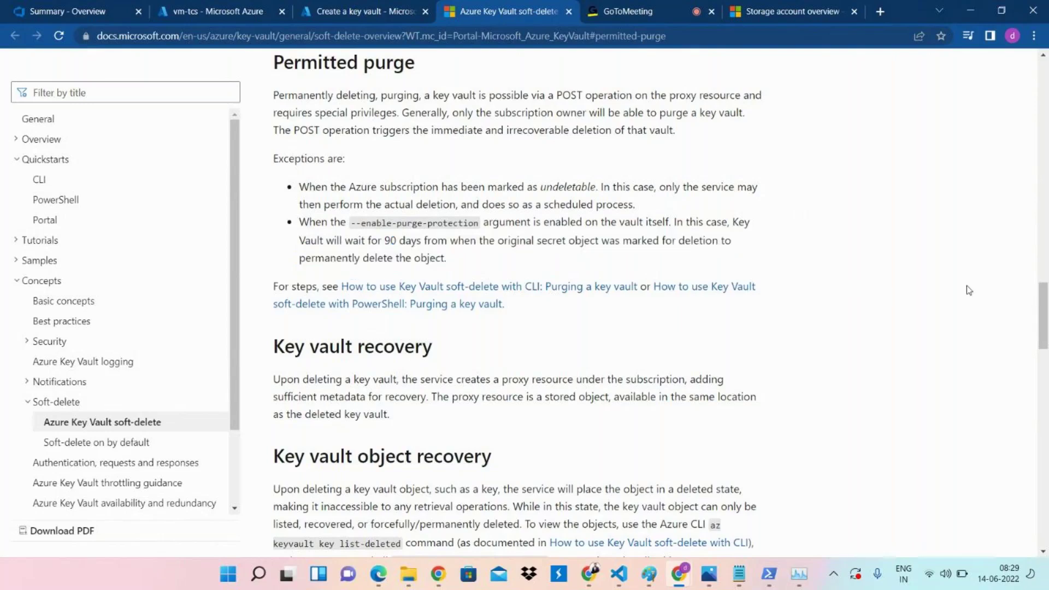
{"action": "left_click_drag", "start_coordinate": [1044, 322], "coordinate": [982, 278]}
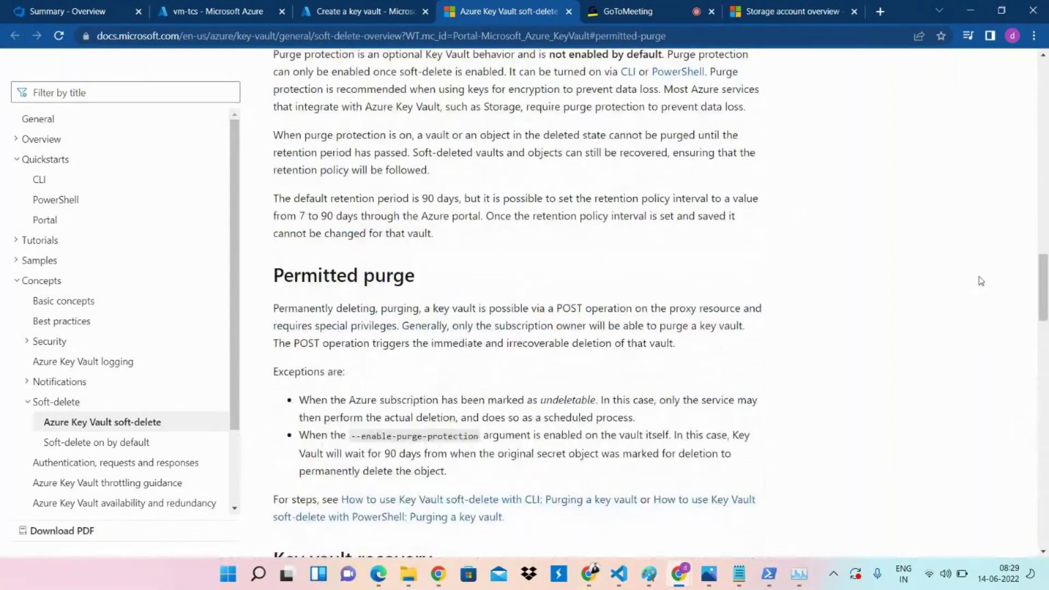
Return to the Create a key vault tab, scroll the Basics details, and proceed to Access policy.
{"action": "left_click", "coordinate": [361, 11]}
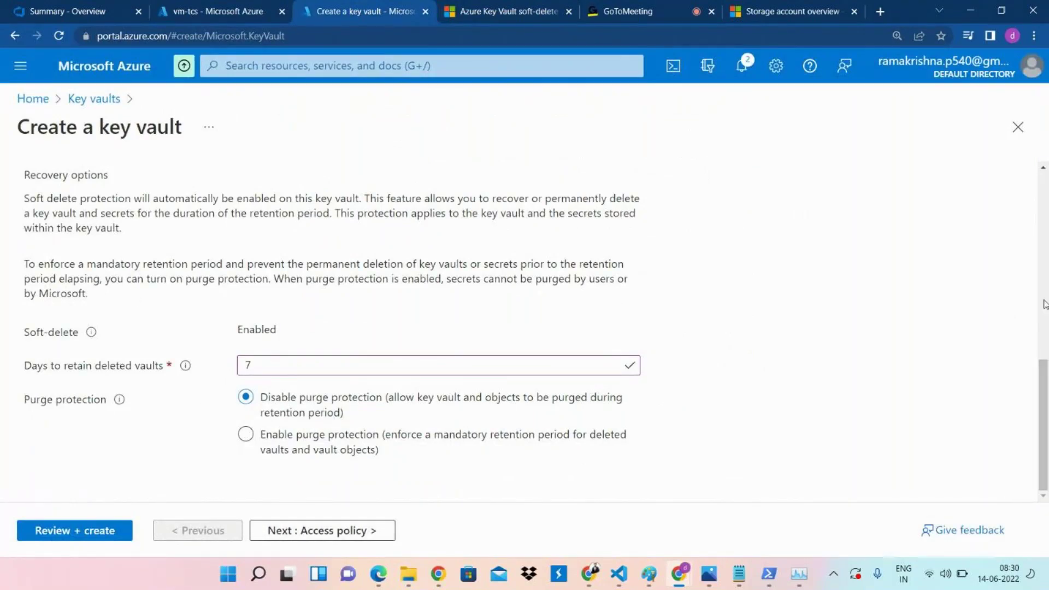
{"action": "left_click_drag", "start_coordinate": [1047, 383], "coordinate": [1047, 206]}
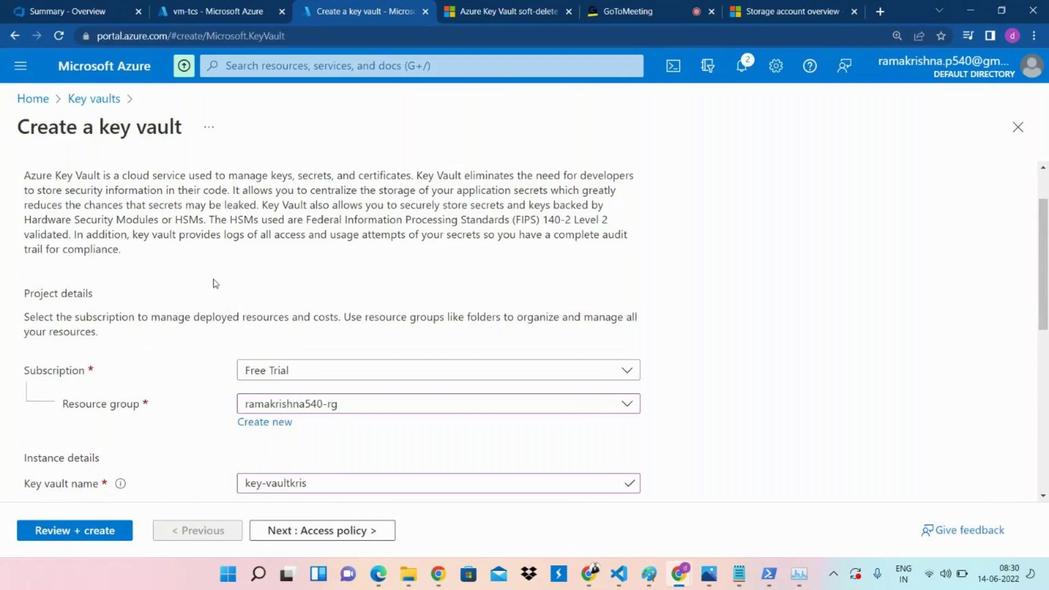
{"action": "left_click_drag", "start_coordinate": [1046, 249], "coordinate": [1032, 188]}
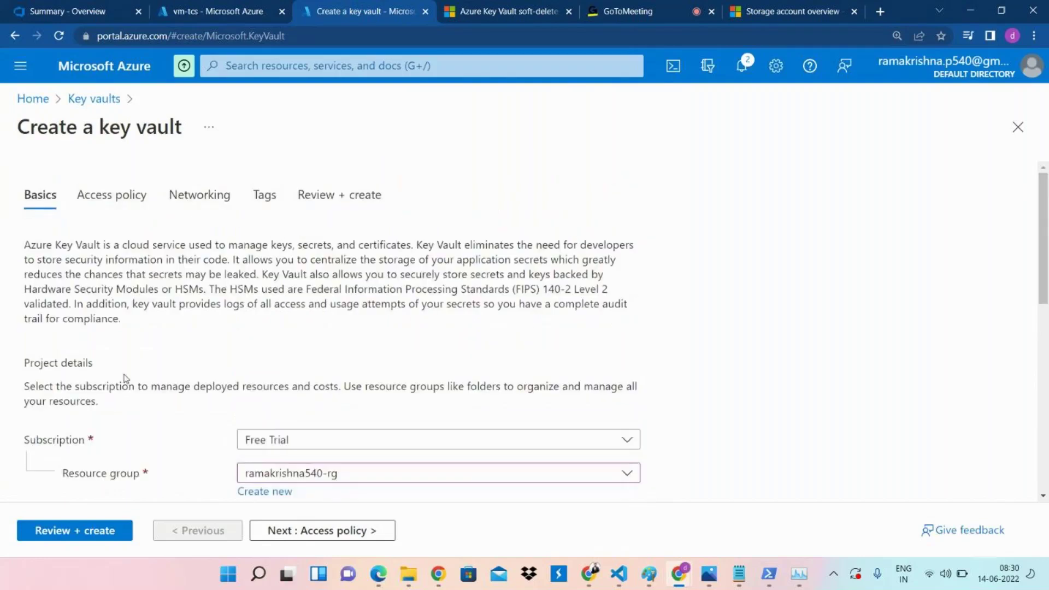
{"action": "left_click", "coordinate": [319, 541]}
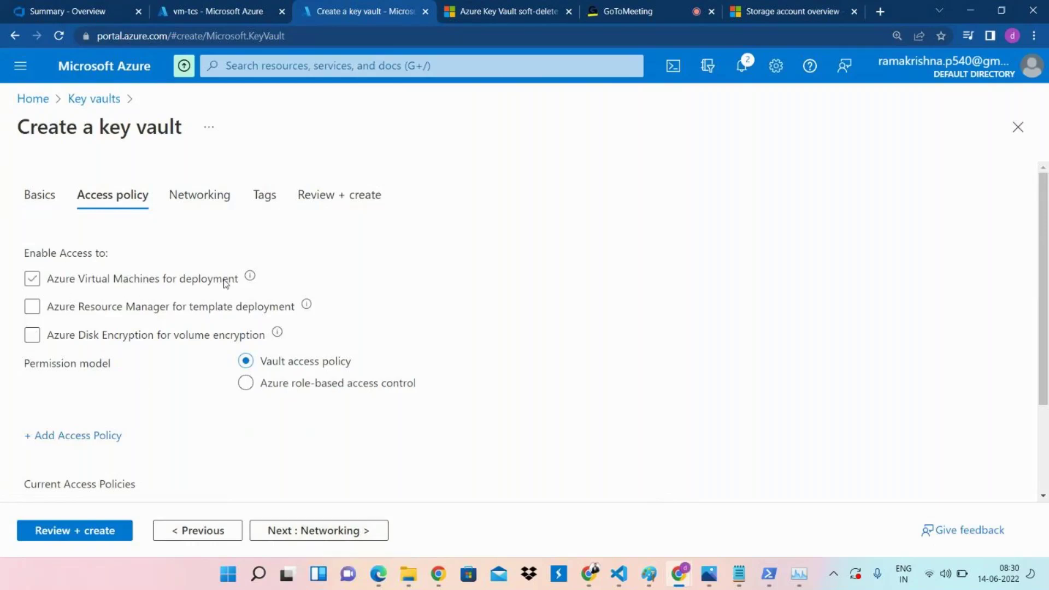
Toggle 'Azure Virtual Machines for deployment' on and off, leaving it unchecked, then switch to vm-tcs.
{"action": "mouse_move", "coordinate": [249, 280]}
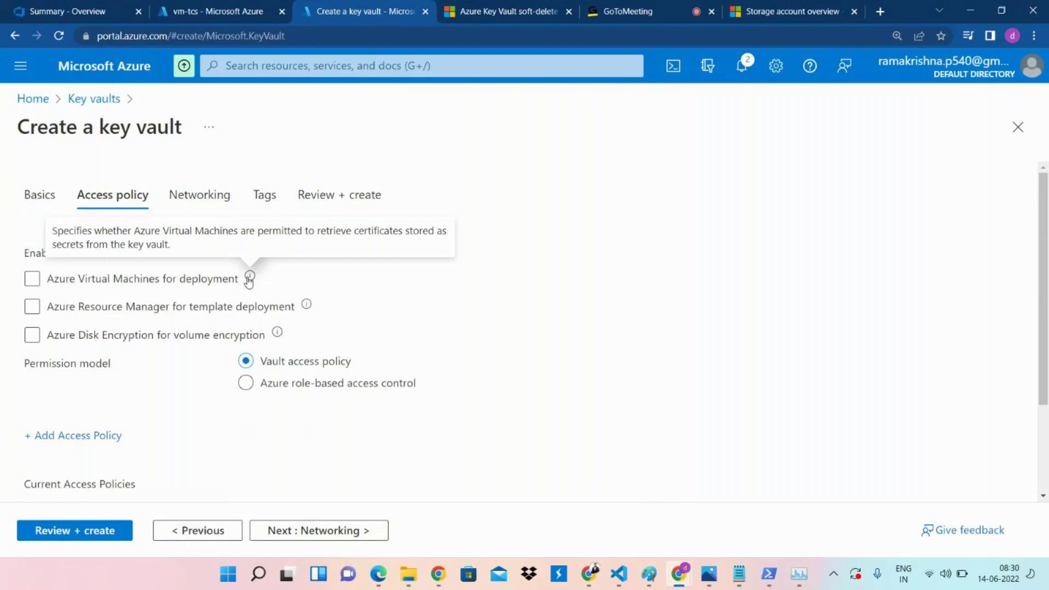
{"action": "left_click", "coordinate": [65, 283]}
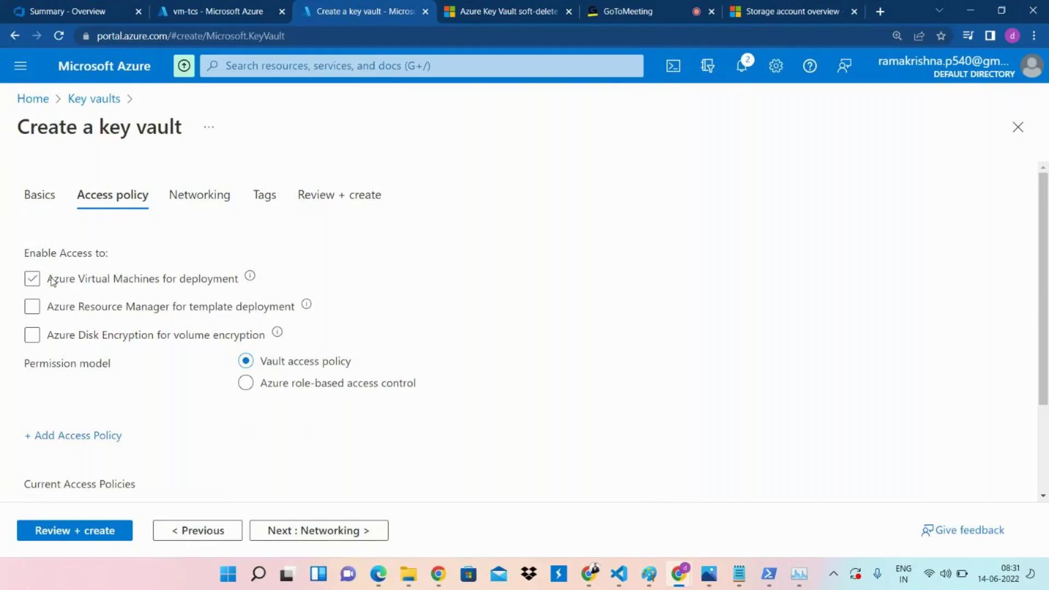
{"action": "left_click", "coordinate": [53, 279]}
{"action": "left_click", "coordinate": [33, 279]}
{"action": "left_click", "coordinate": [41, 282]}
{"action": "left_click", "coordinate": [616, 9]}
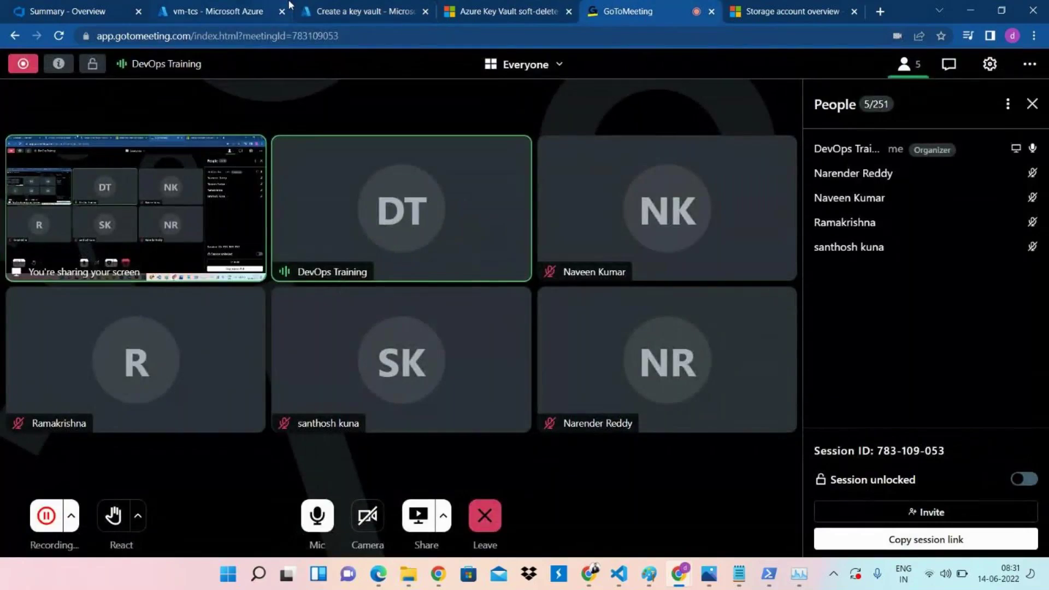
{"action": "left_click", "coordinate": [264, 7]}
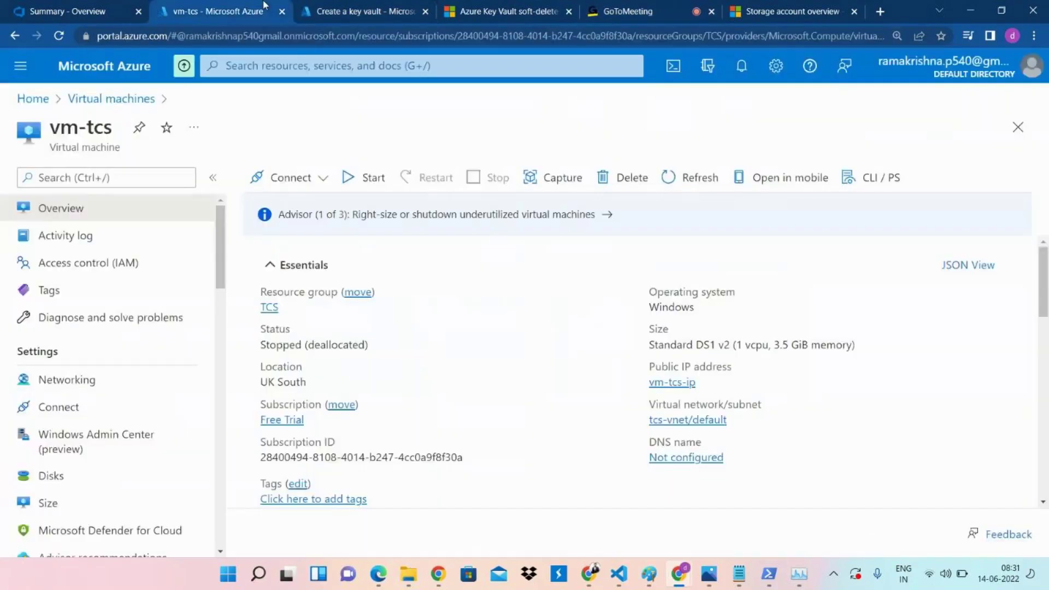
Go from the vm-tcs page to Azure Home, then to the Azure DevOps provoke project's Pipelines.
{"action": "left_click", "coordinate": [339, 10]}
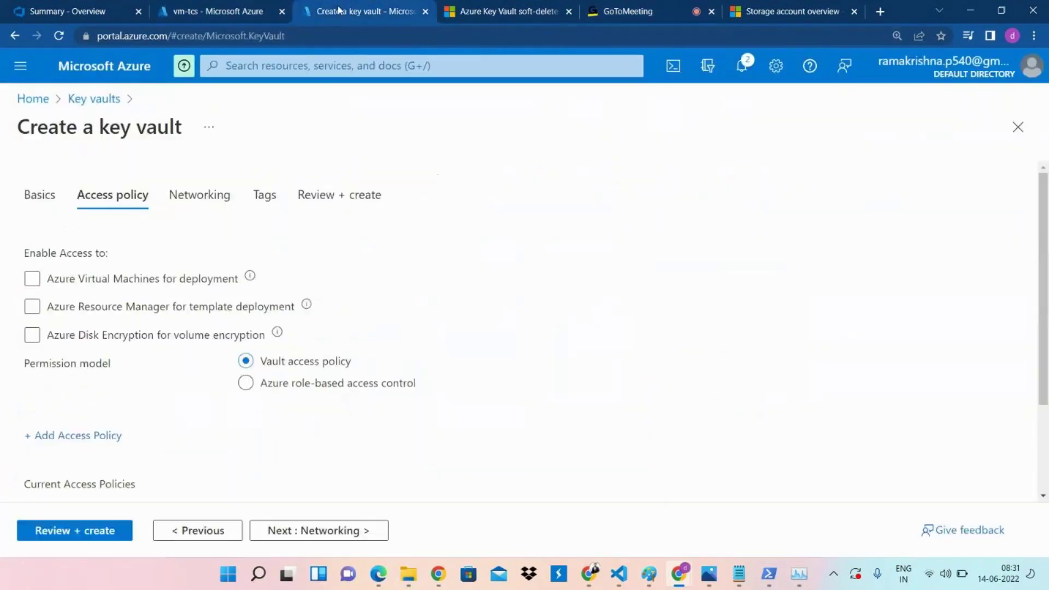
{"action": "left_click", "coordinate": [257, 7]}
{"action": "left_click", "coordinate": [46, 99]}
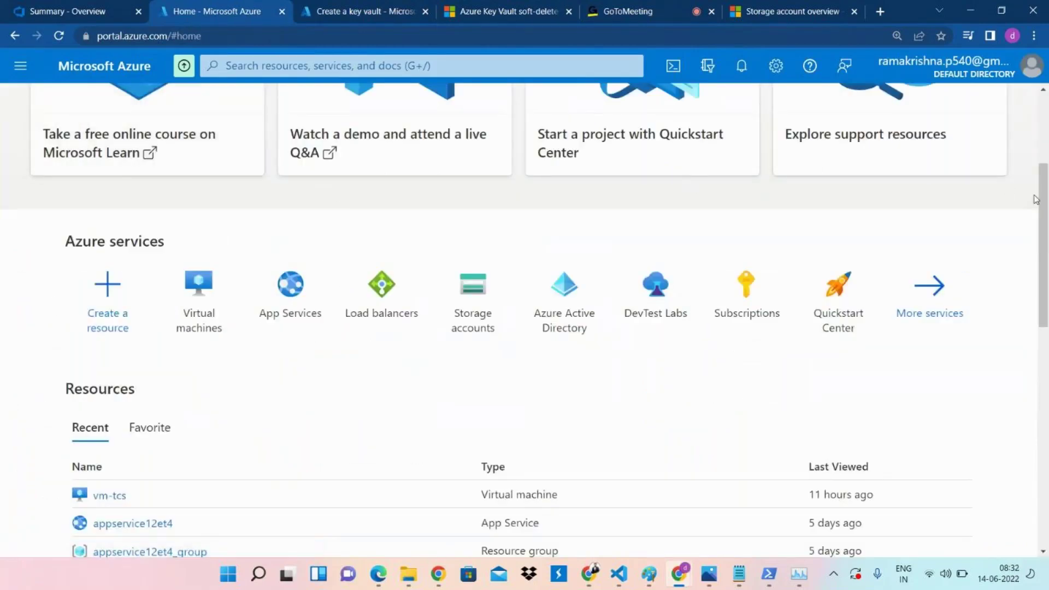
{"action": "left_click_drag", "start_coordinate": [1047, 219], "coordinate": [1026, 138]}
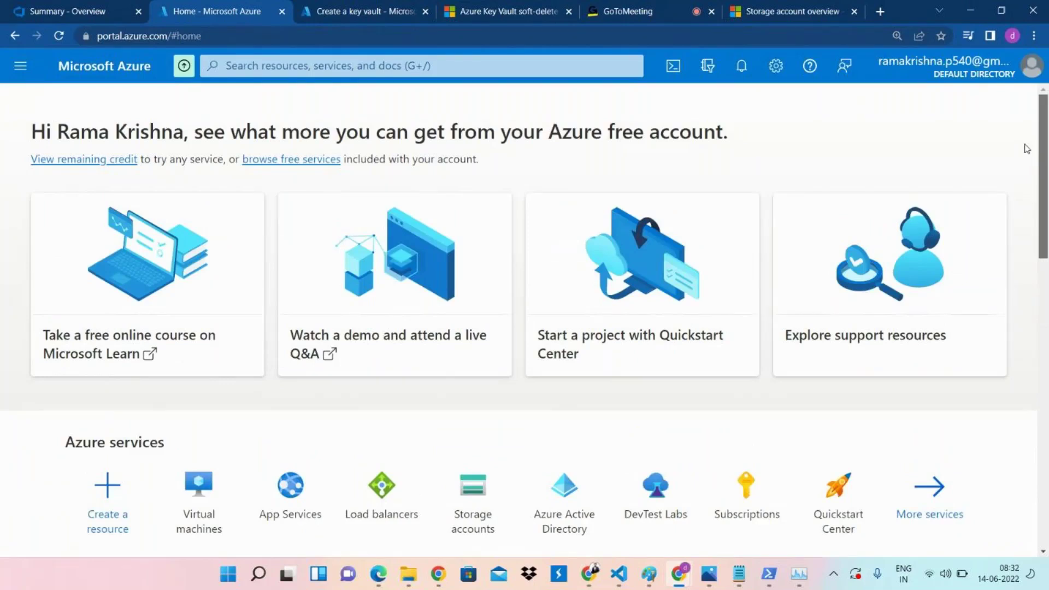
{"action": "left_click", "coordinate": [70, 7]}
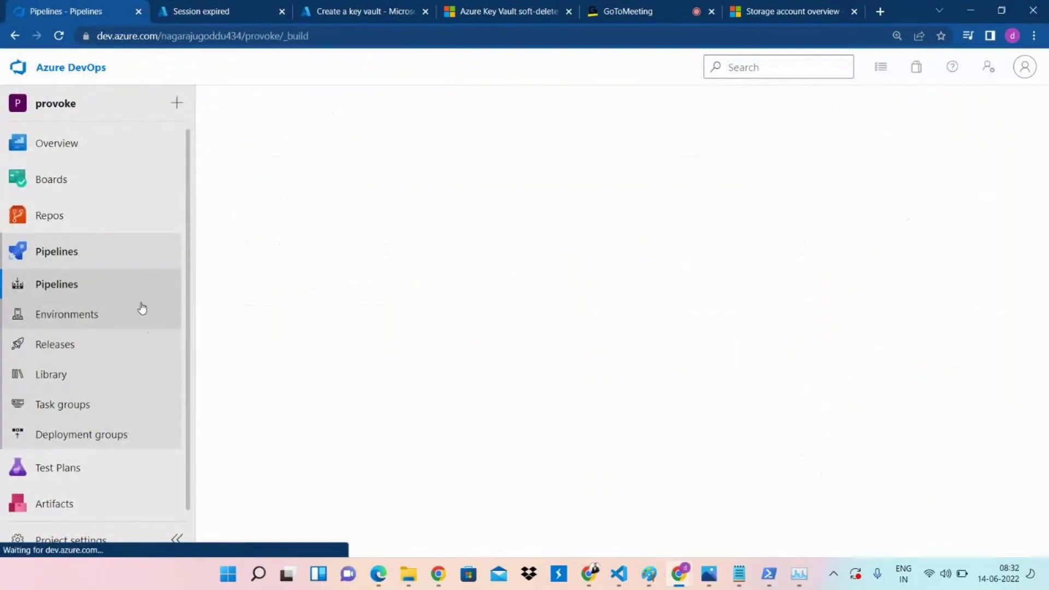
Review ci-pipeline run #20220526.1, then open the ci-pipeline build definition for editing.
{"action": "left_click", "coordinate": [337, 271]}
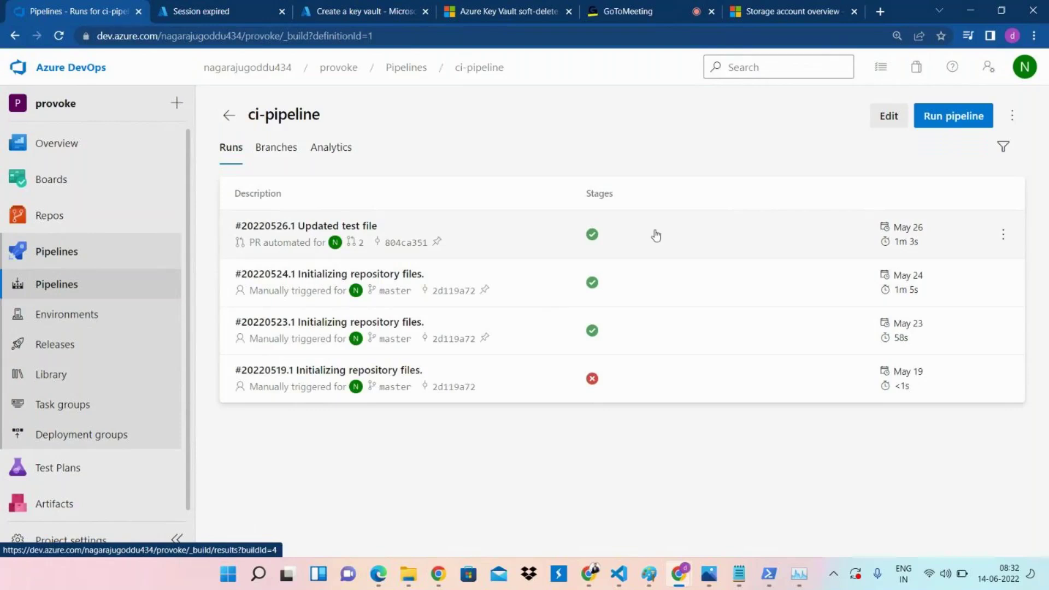
{"action": "left_click", "coordinate": [771, 237]}
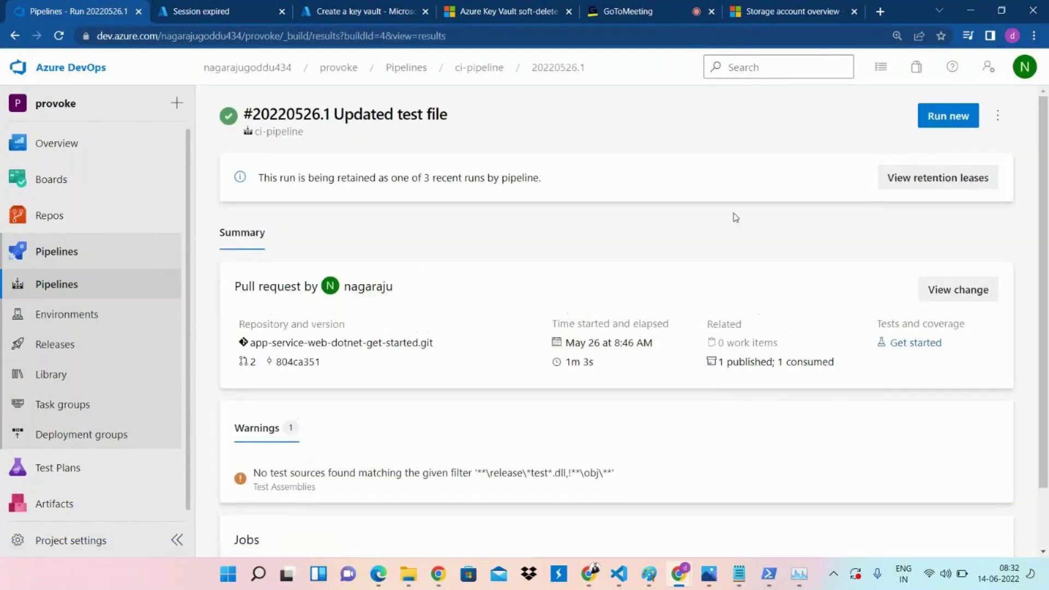
{"action": "left_click_drag", "start_coordinate": [736, 218], "coordinate": [744, 142]}
{"action": "left_click", "coordinate": [492, 70]}
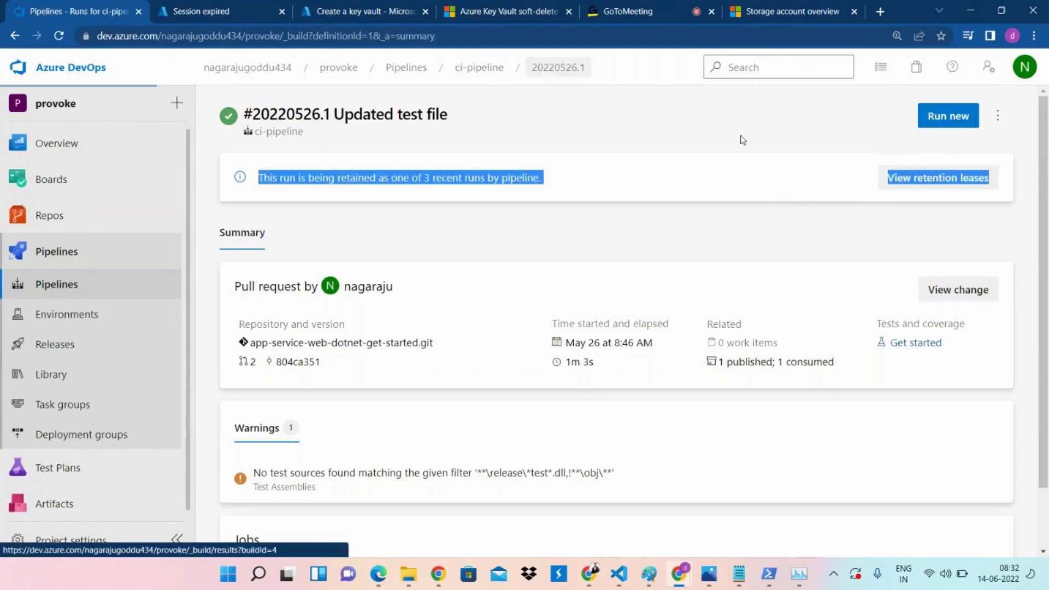
{"action": "left_click", "coordinate": [889, 115]}
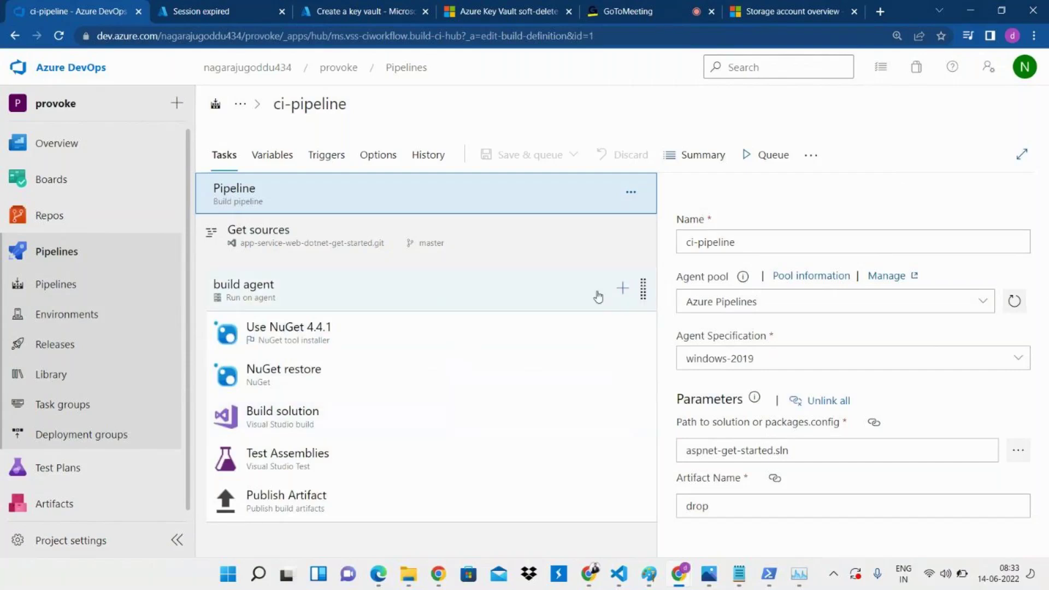
Search for 'key' and add the Azure Key Vault task to the build agent job.
{"action": "left_click", "coordinate": [624, 288]}
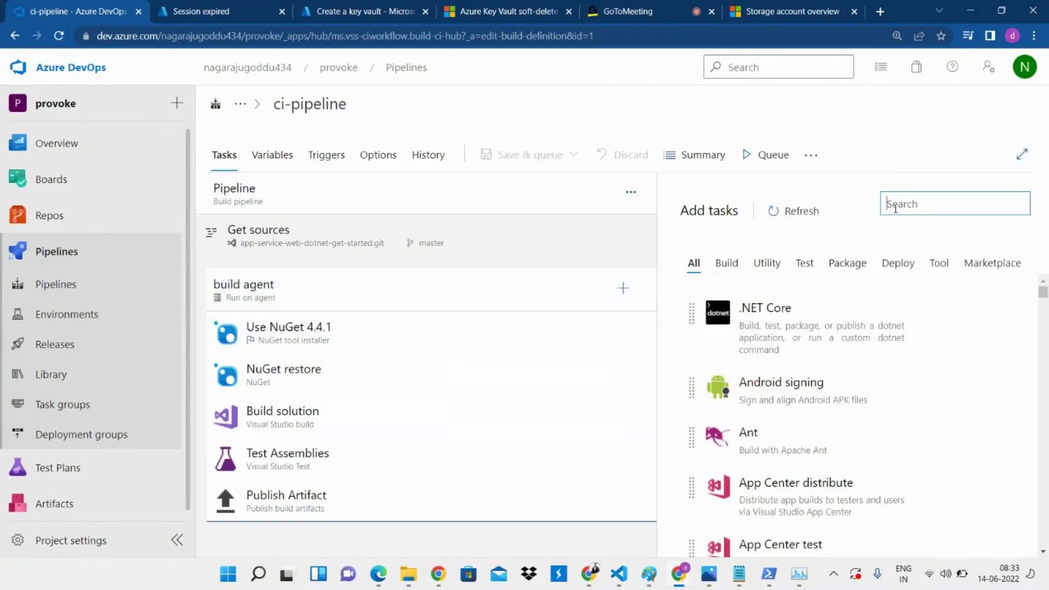
{"action": "type", "text": "key"}
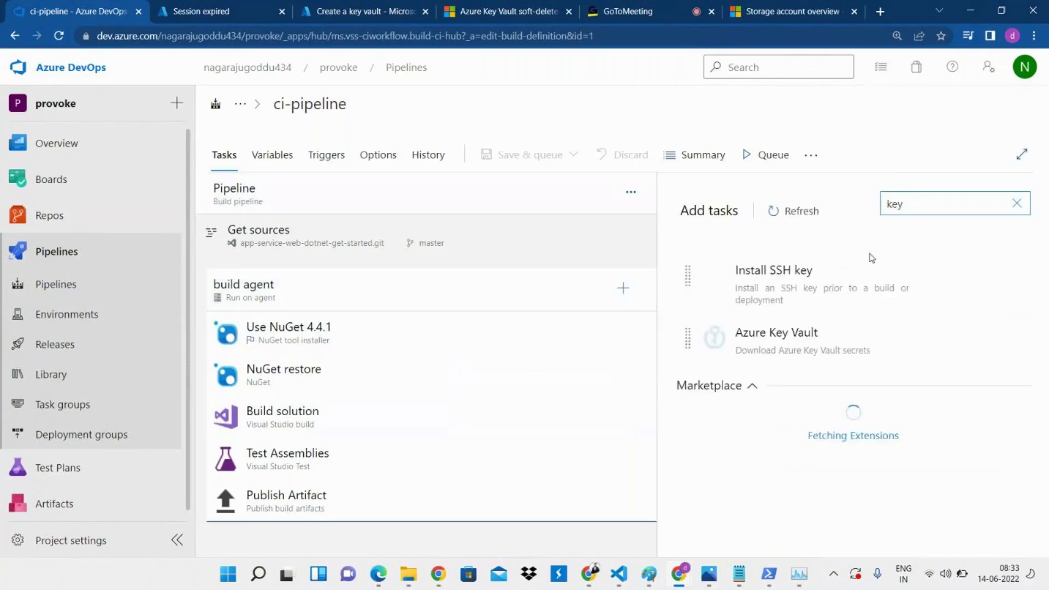
{"action": "mouse_move", "coordinate": [830, 382]}
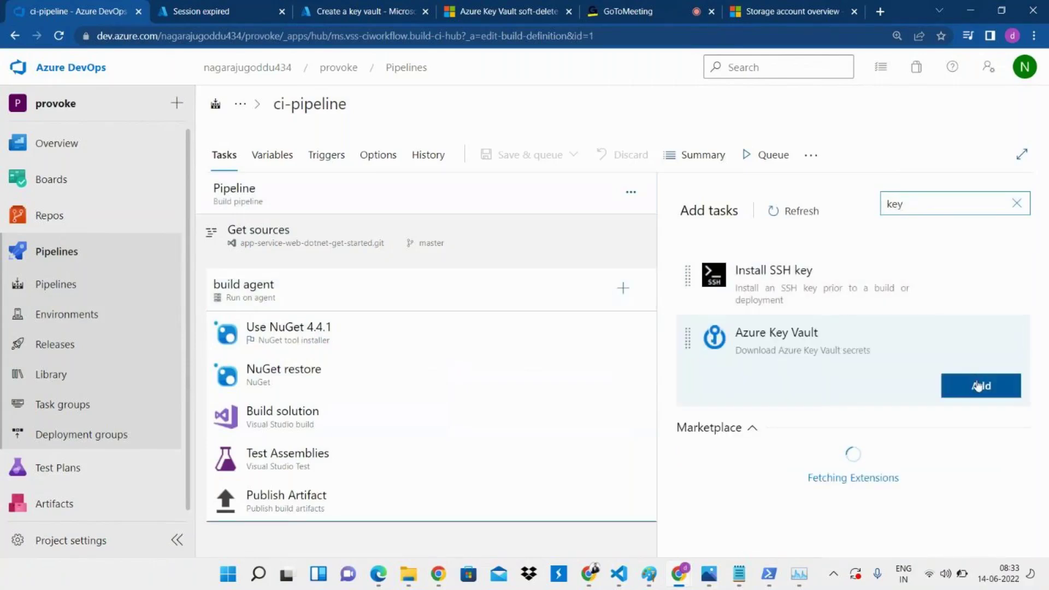
{"action": "left_click", "coordinate": [978, 387]}
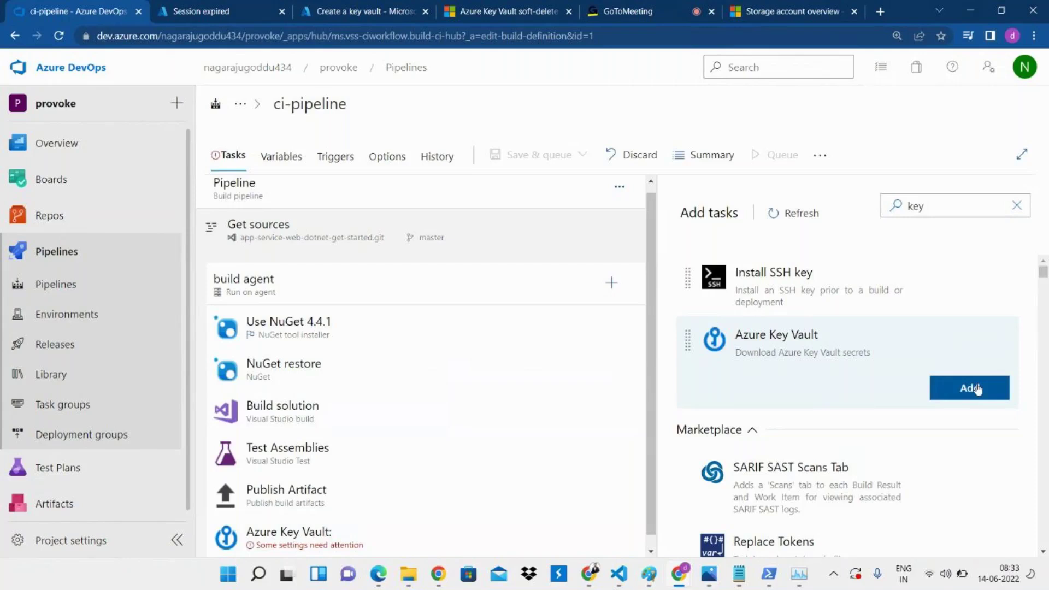
Open the Key Vault task settings and refresh the Azure subscription list, which finds no service connection.
{"action": "left_click", "coordinate": [978, 390]}
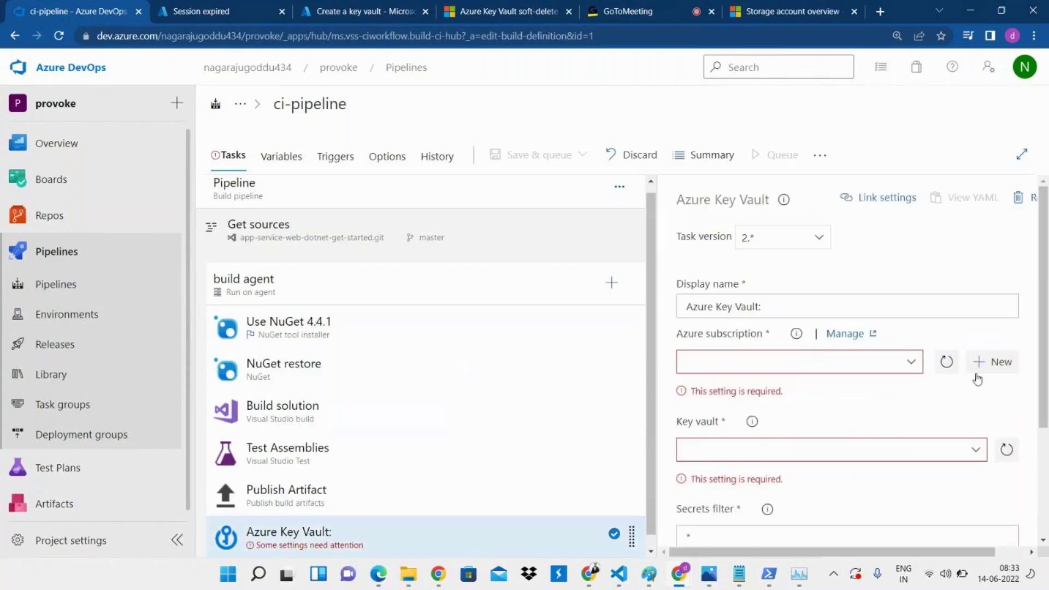
{"action": "left_click", "coordinate": [913, 366]}
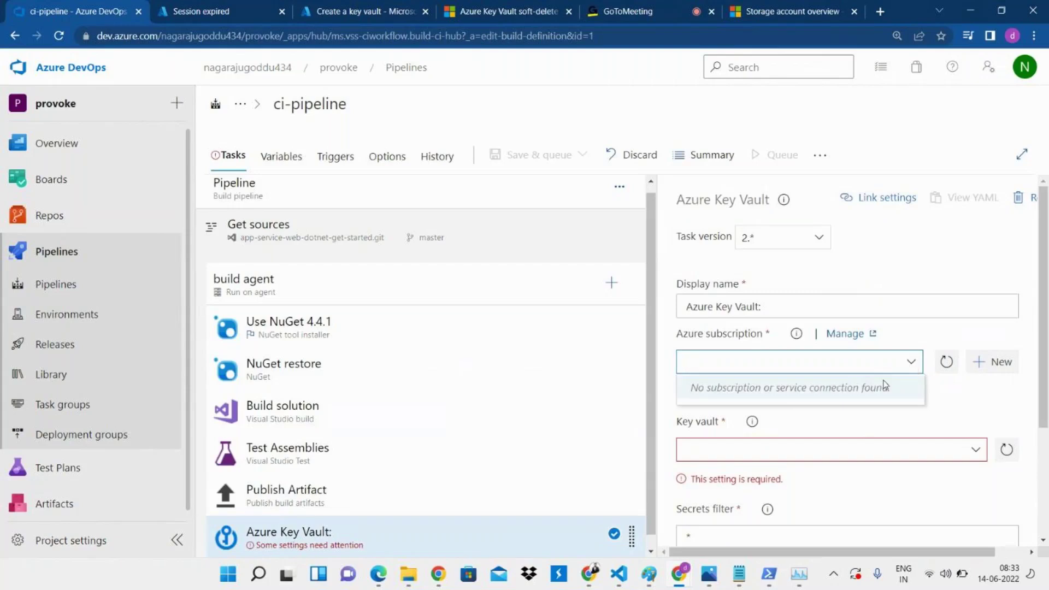
{"action": "left_click", "coordinate": [946, 362]}
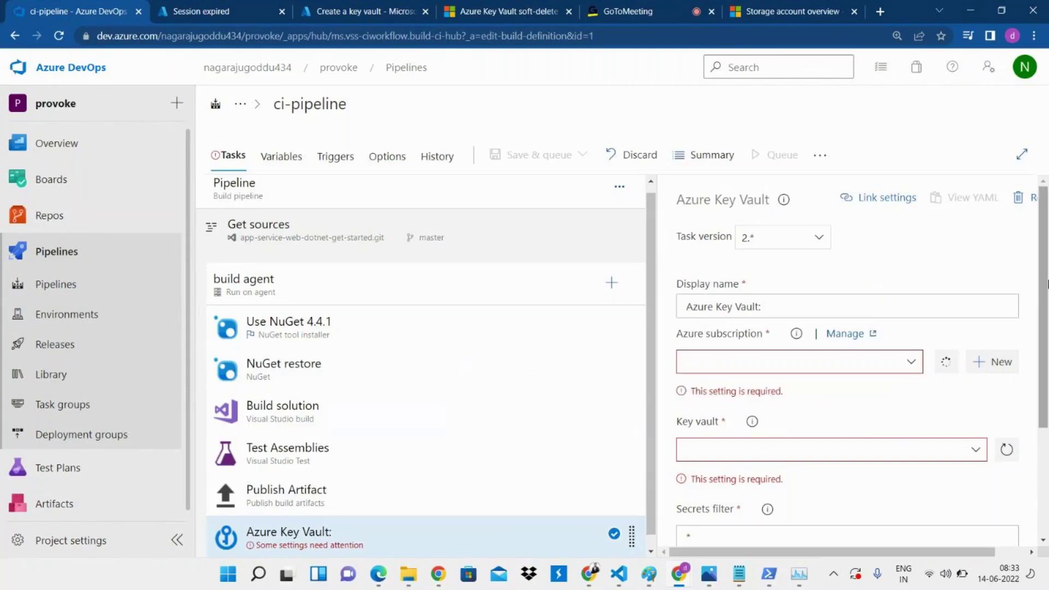
{"action": "scroll", "coordinate": [1048, 345], "scroll_direction": "down", "scroll_amount": 2}
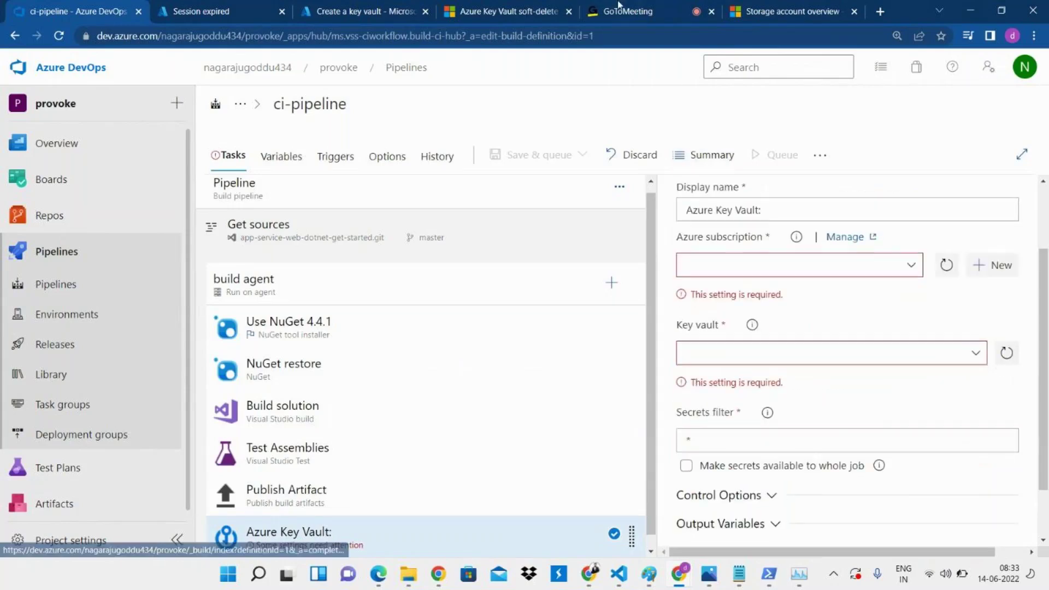
{"action": "left_click", "coordinate": [373, 8]}
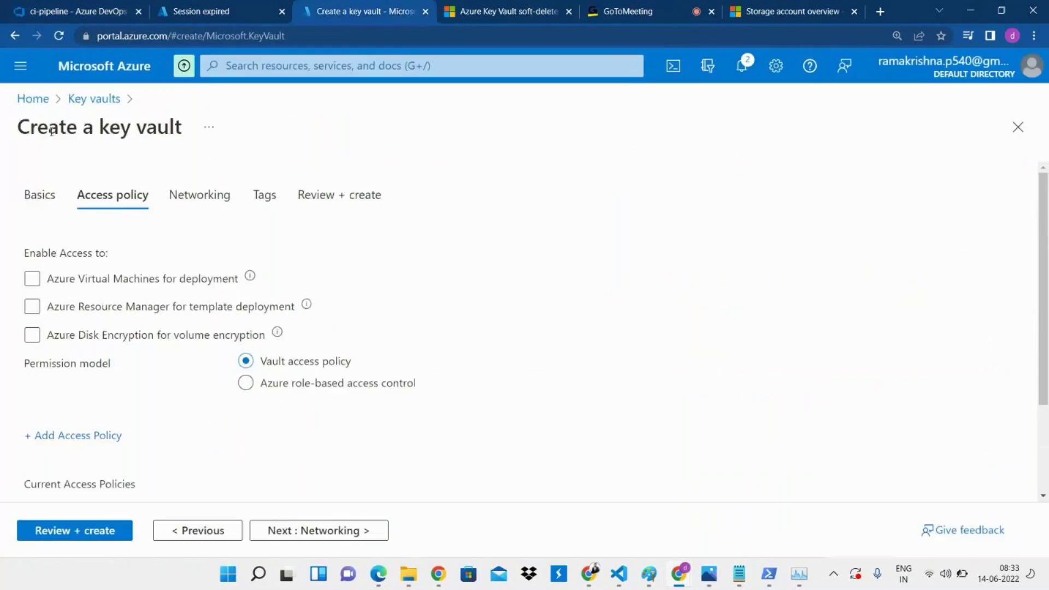
{"action": "left_click", "coordinate": [54, 202]}
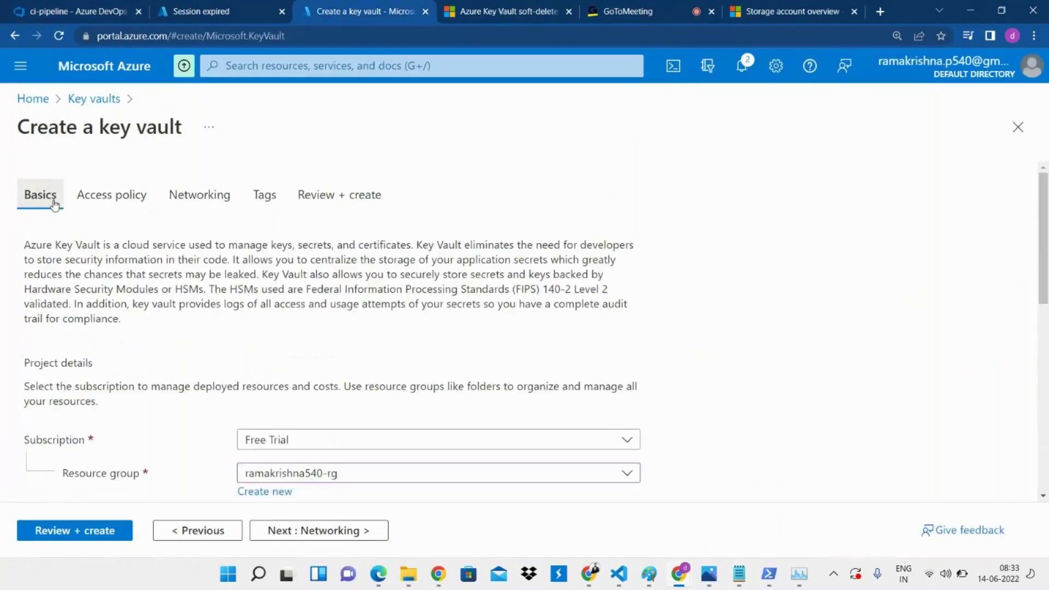
{"action": "scroll", "coordinate": [742, 348], "scroll_direction": "down", "scroll_amount": 4}
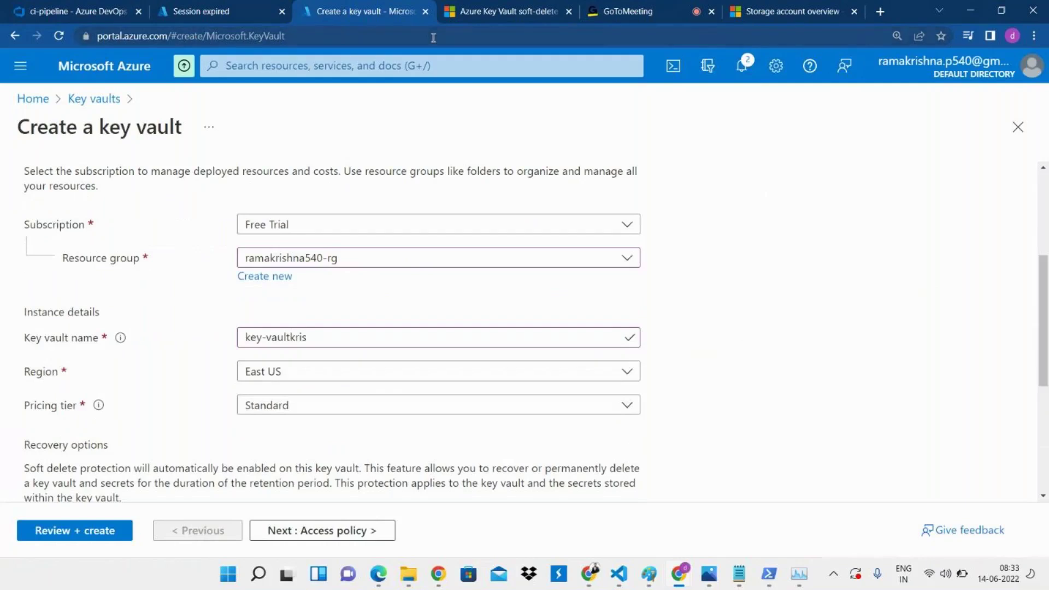
{"action": "left_click", "coordinate": [221, 10]}
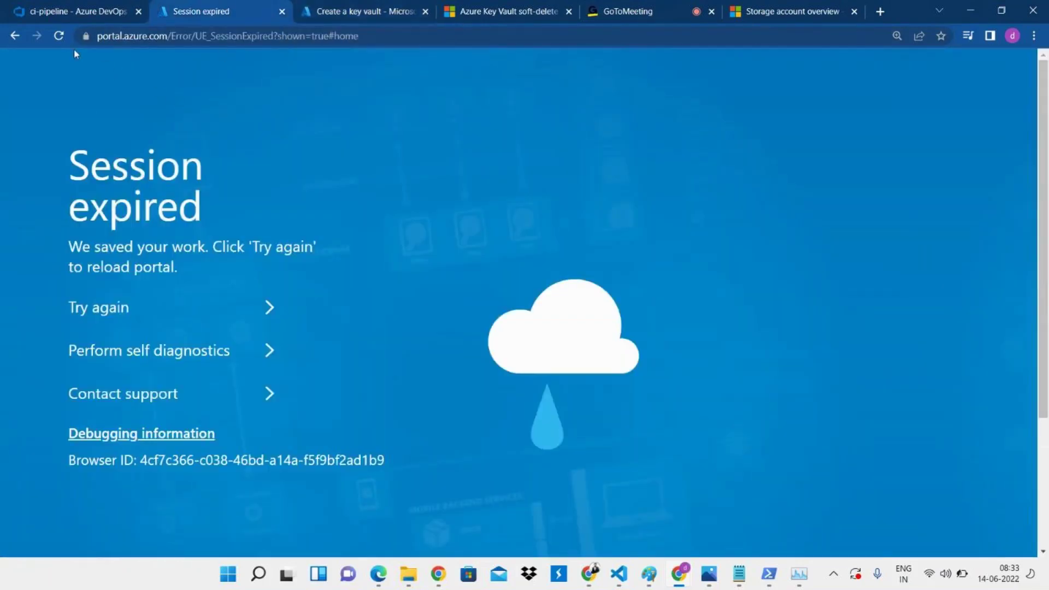
{"action": "left_click", "coordinate": [80, 10]}
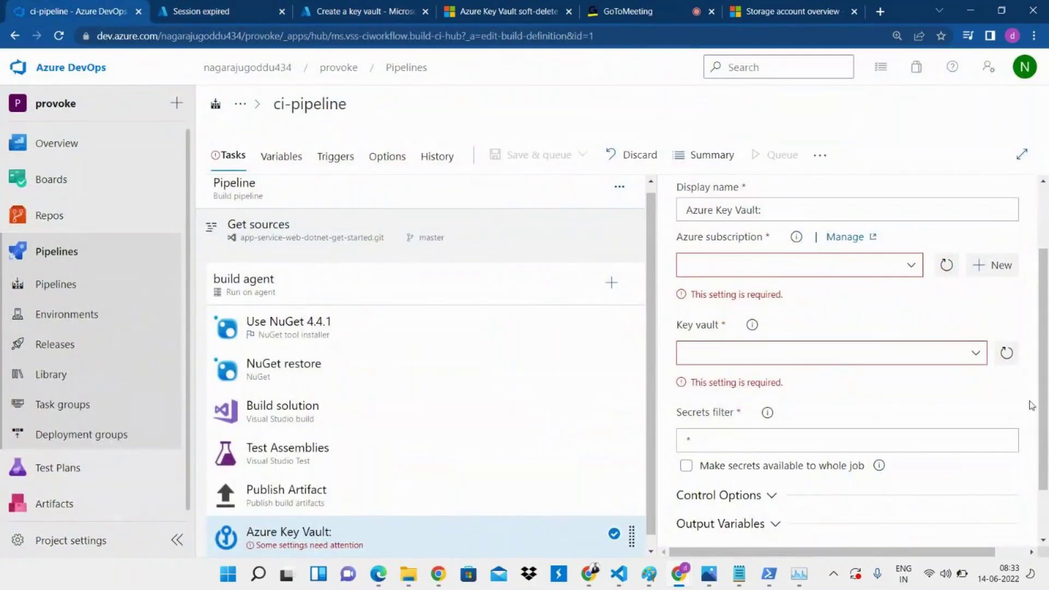
Look over the task settings, then return to the key-vaultkris creation form.
{"action": "scroll", "coordinate": [1047, 465], "scroll_direction": "down", "scroll_amount": 1}
{"action": "scroll", "coordinate": [1048, 467], "scroll_direction": "up", "scroll_amount": 1}
{"action": "left_click", "coordinate": [371, 11]}
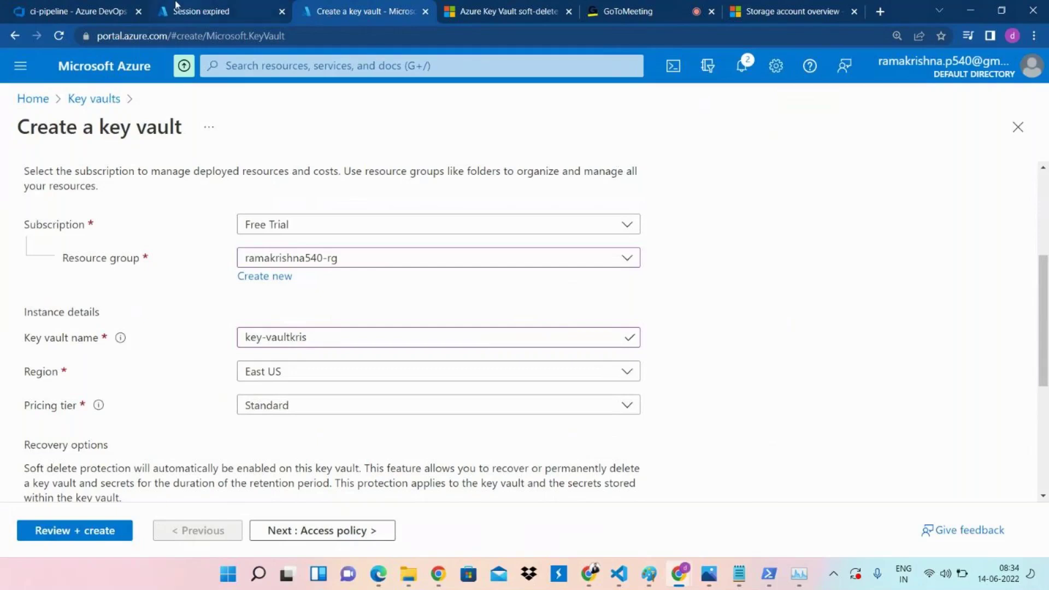
Enable Azure Virtual Machines for deployment on the key vault's Access policy step.
{"action": "left_click", "coordinate": [123, 7]}
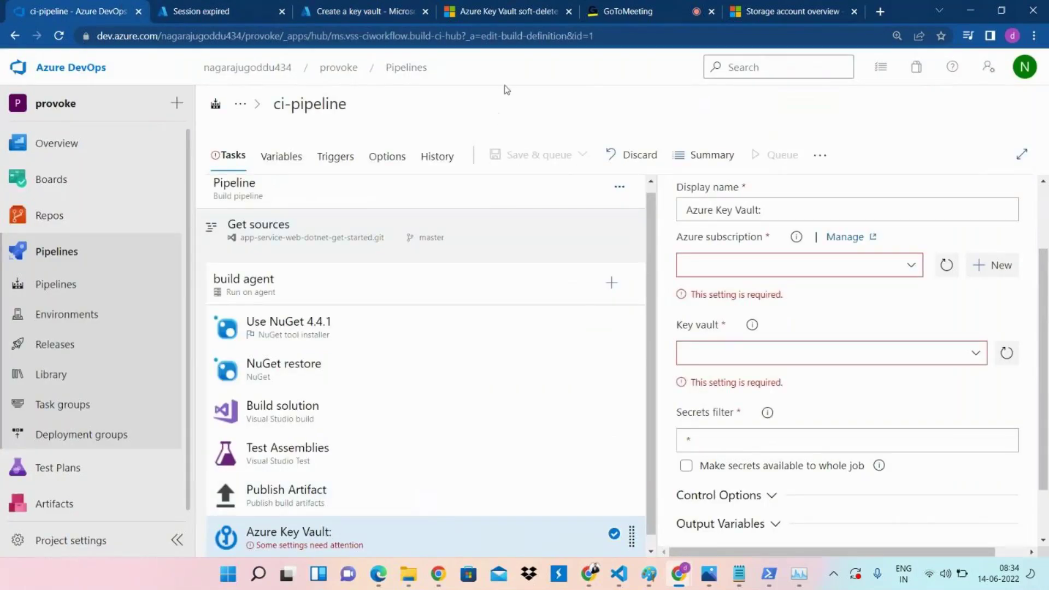
{"action": "left_click", "coordinate": [618, 13]}
{"action": "left_click", "coordinate": [367, 9]}
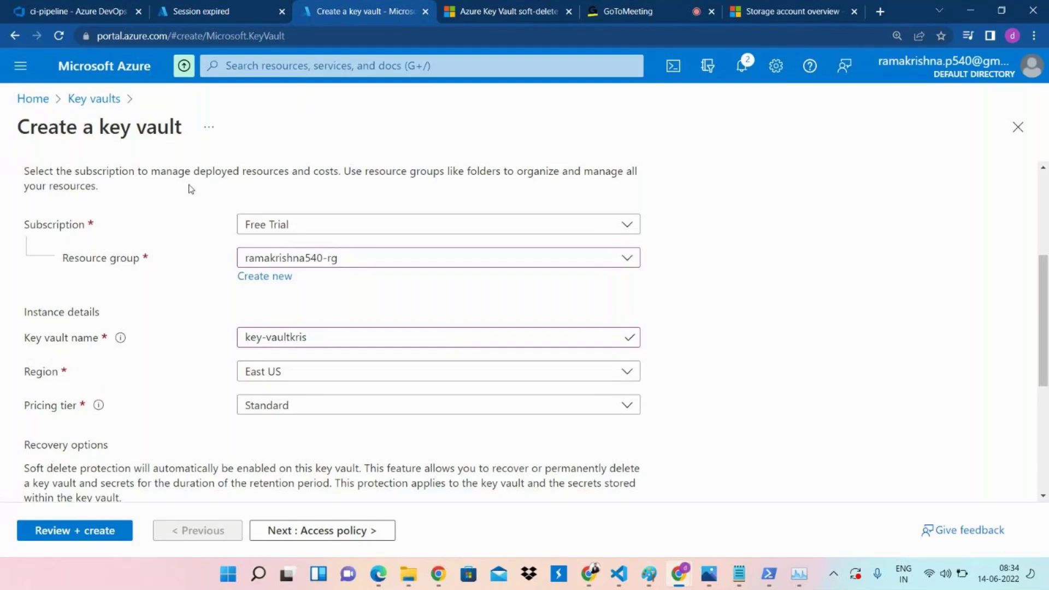
{"action": "left_click", "coordinate": [312, 531]}
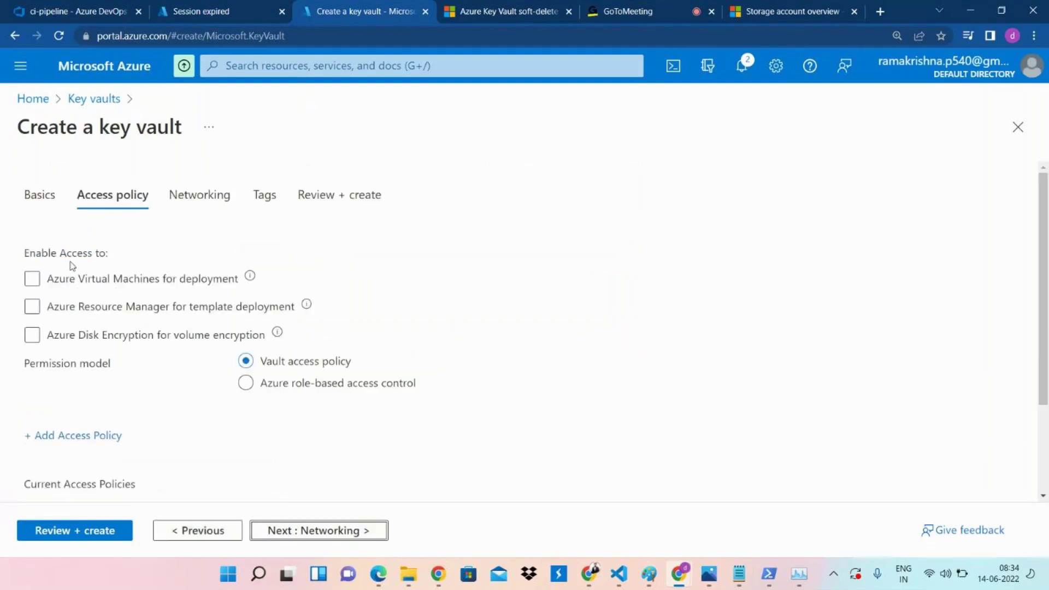
{"action": "left_click", "coordinate": [69, 272]}
{"action": "left_click", "coordinate": [104, 11]}
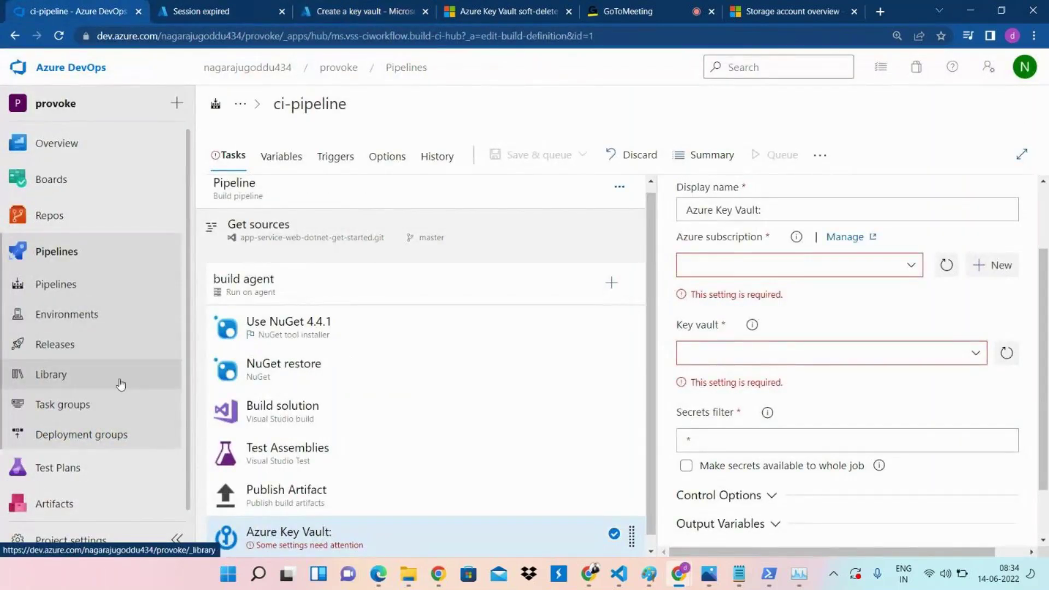
Leave the build pipeline unsaved and start a new release pipeline from an Empty job.
{"action": "left_click", "coordinate": [141, 349]}
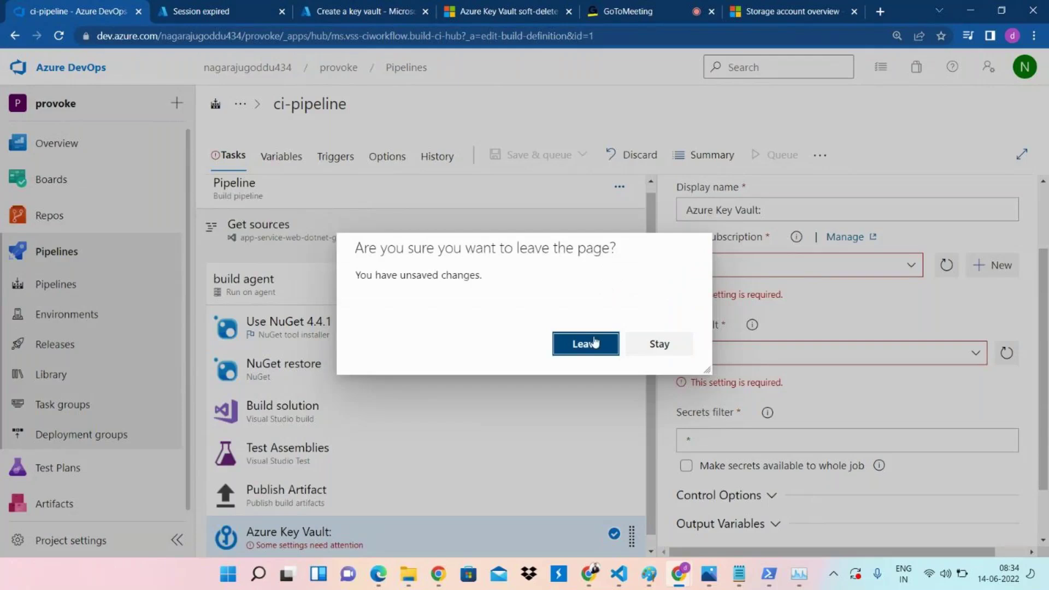
{"action": "left_click", "coordinate": [593, 343]}
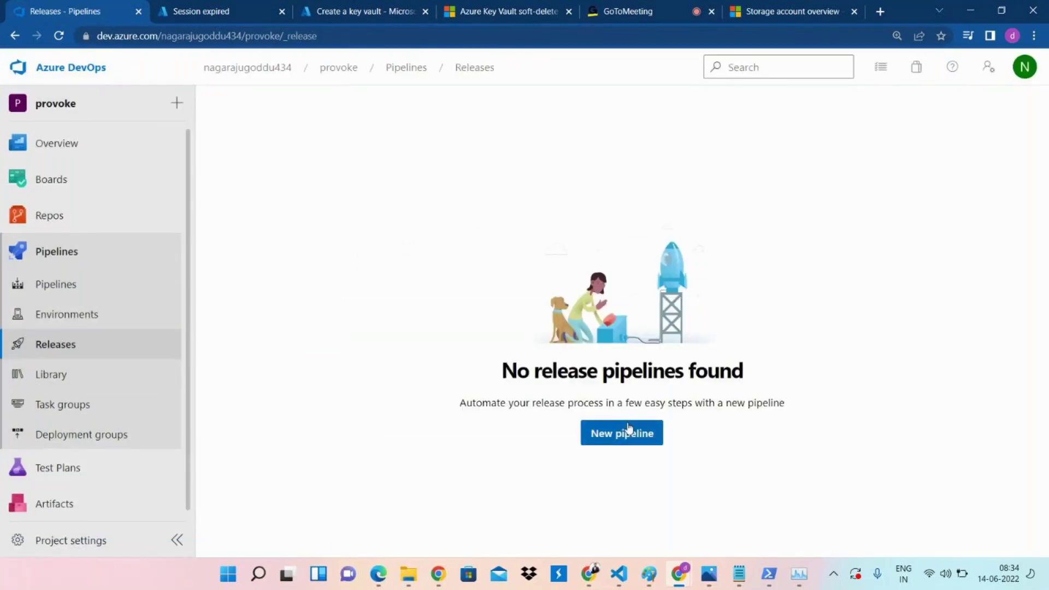
{"action": "left_click", "coordinate": [629, 432]}
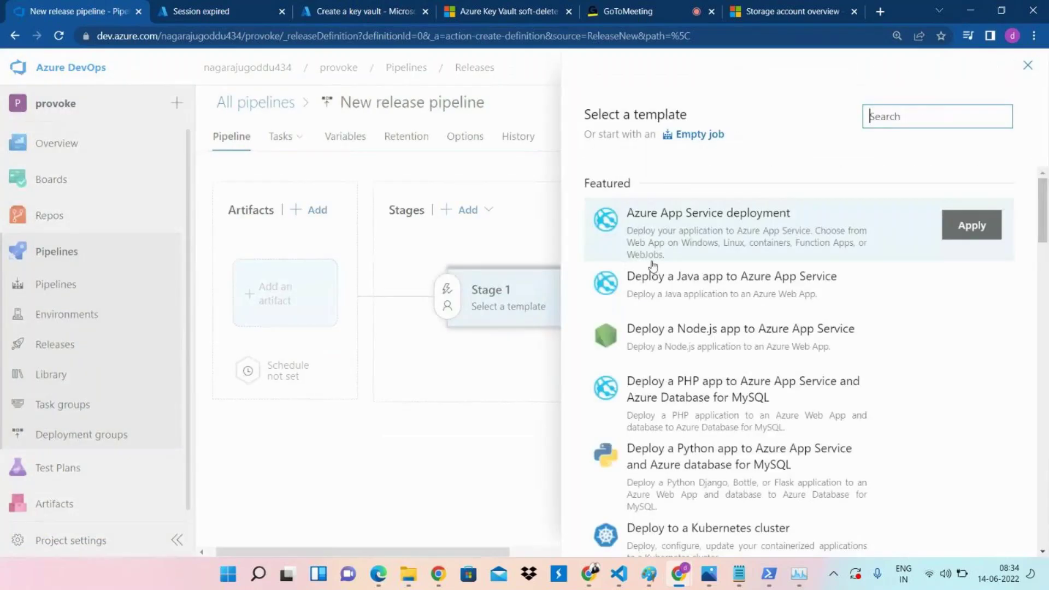
{"action": "left_click", "coordinate": [706, 136]}
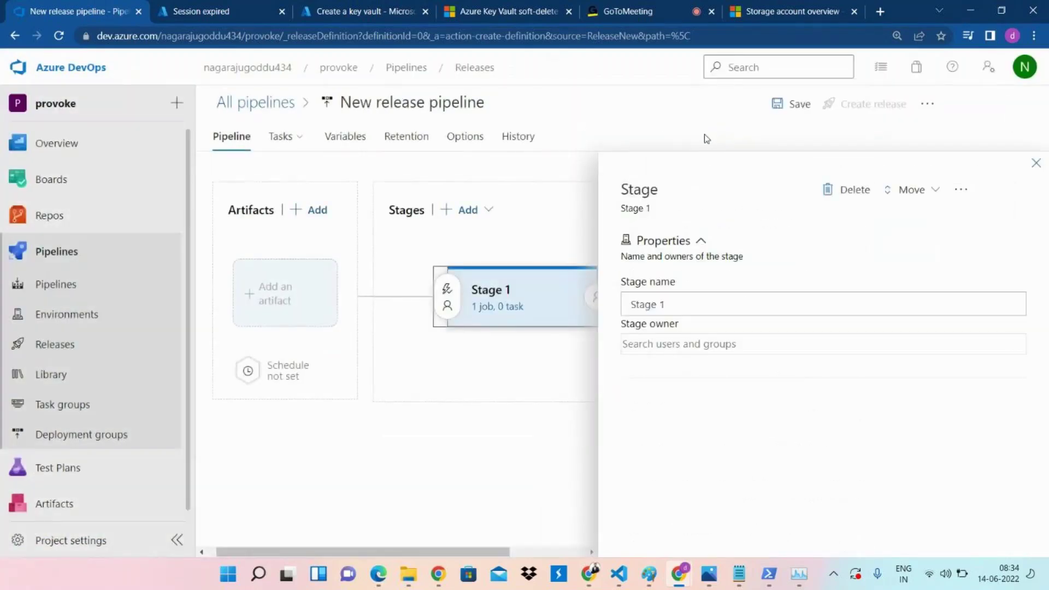
{"action": "left_click", "coordinate": [1037, 163]}
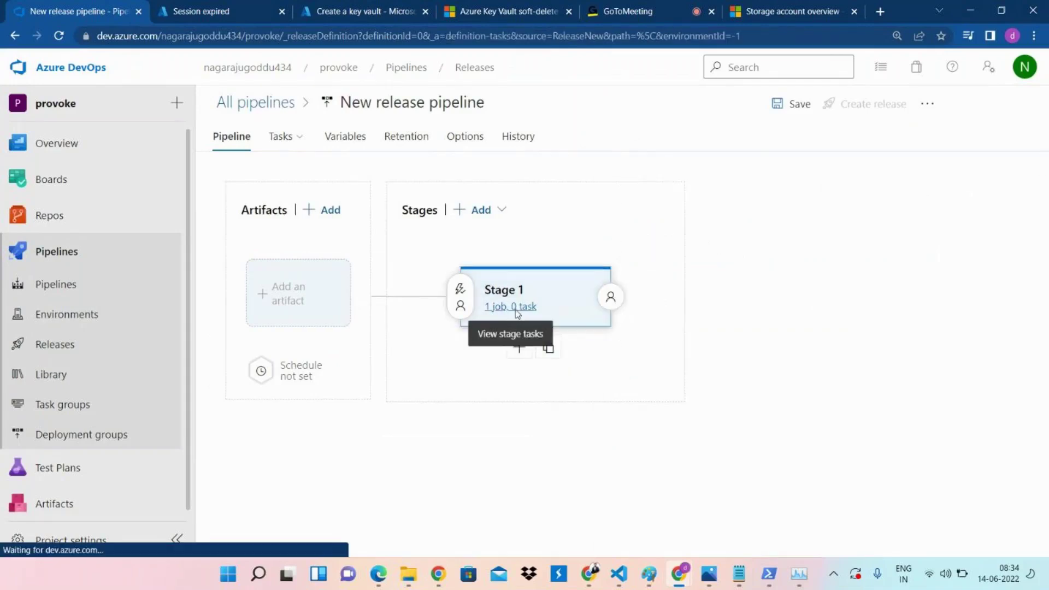
Add an Azure Key Vault task to Stage 1's Agent job and open its settings.
{"action": "left_click", "coordinate": [517, 312]}
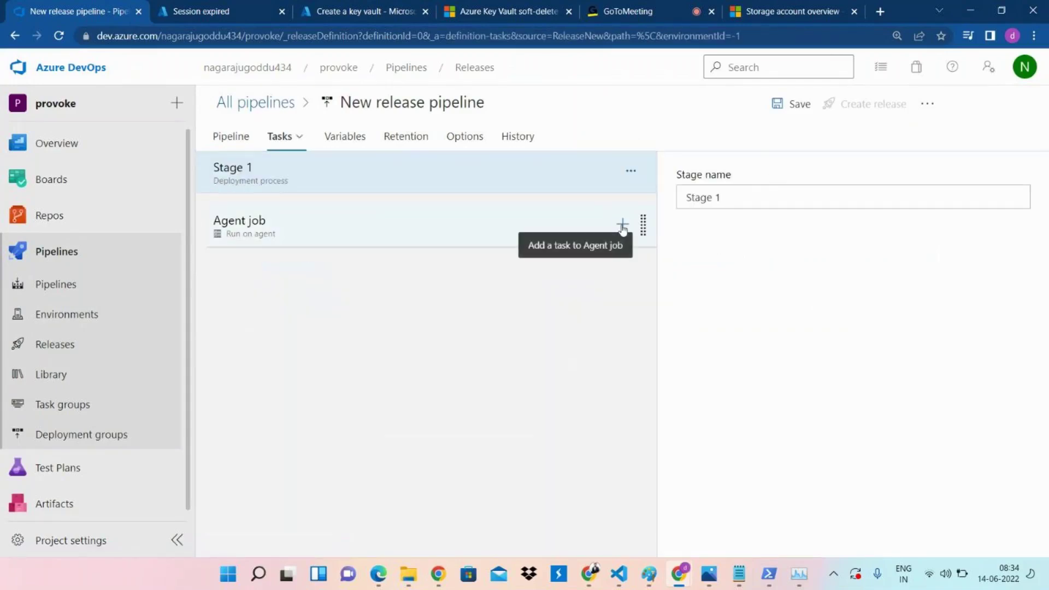
{"action": "left_click", "coordinate": [623, 225]}
{"action": "type", "text": "key"}
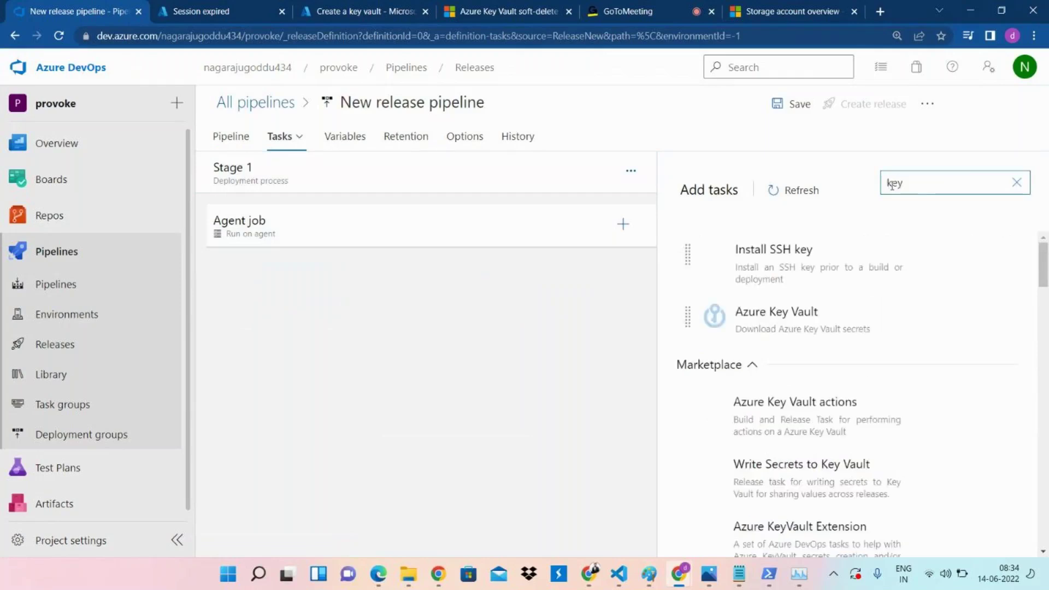
{"action": "mouse_move", "coordinate": [815, 359]}
{"action": "left_click", "coordinate": [948, 366]}
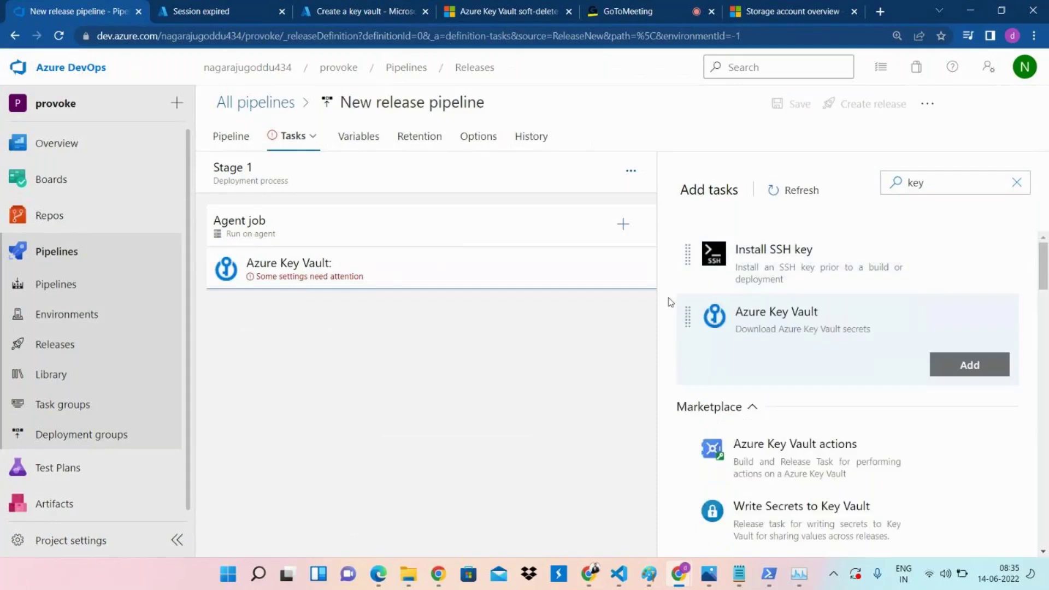
{"action": "left_click", "coordinate": [586, 282]}
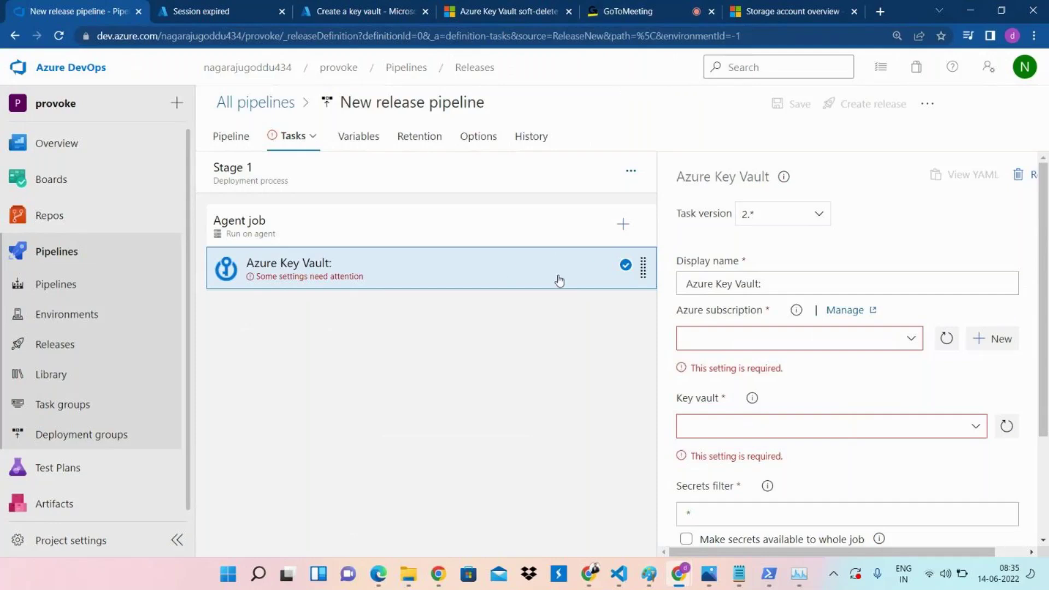
Review the user's existing key permissions on key-vaultkris, then begin adding a new access policy.
{"action": "left_click", "coordinate": [367, 8]}
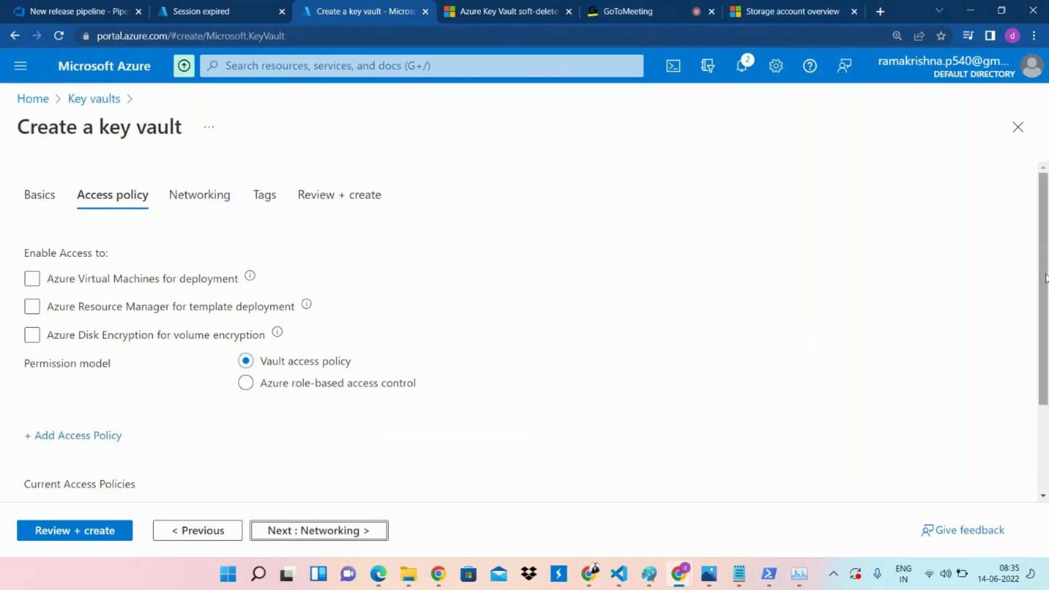
{"action": "left_click_drag", "start_coordinate": [1045, 279], "coordinate": [1046, 377]}
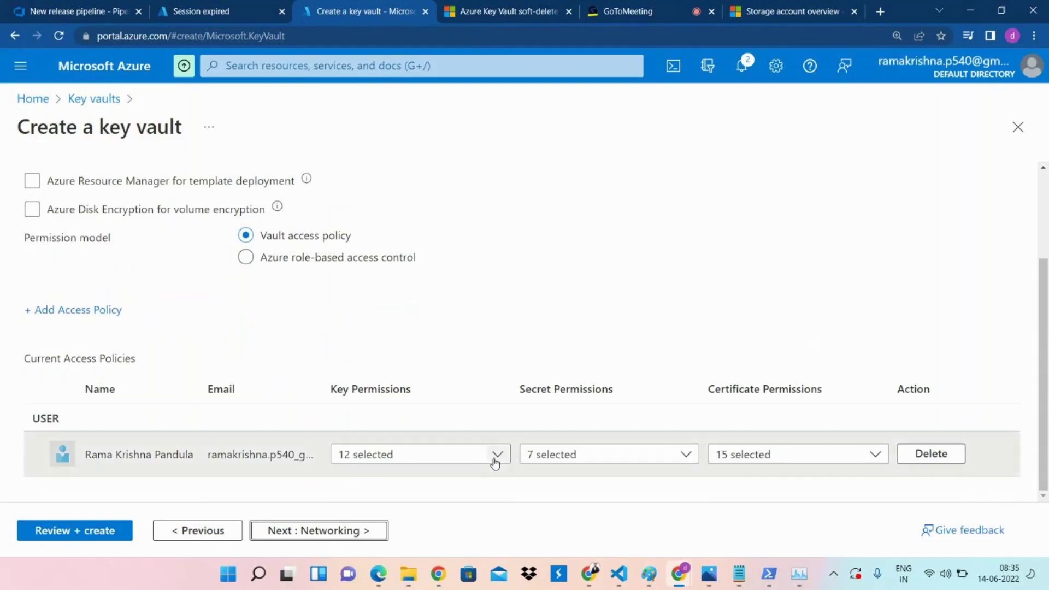
{"action": "left_click", "coordinate": [495, 462]}
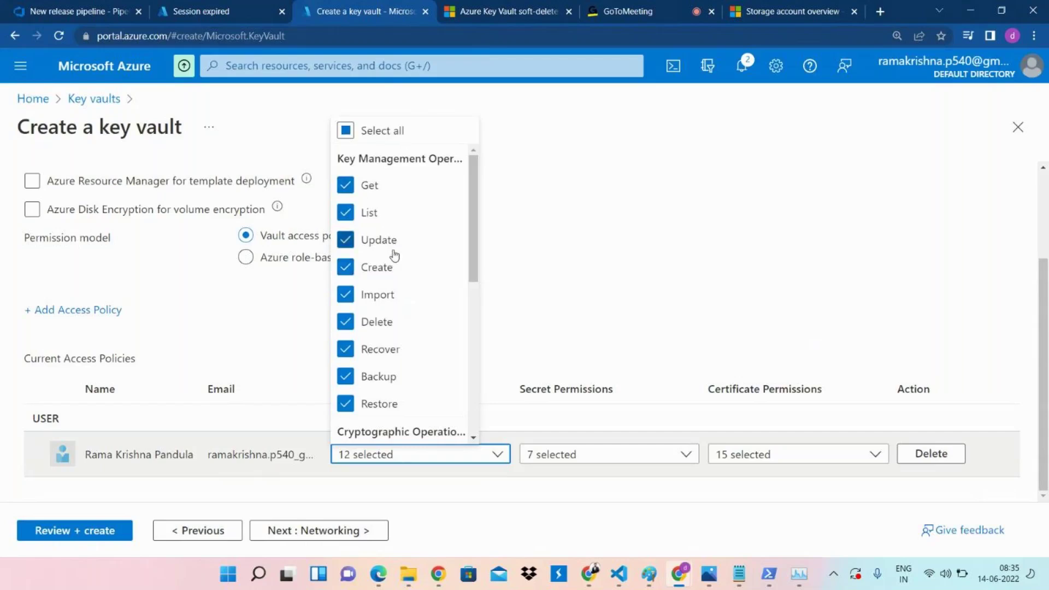
{"action": "left_click", "coordinate": [649, 307]}
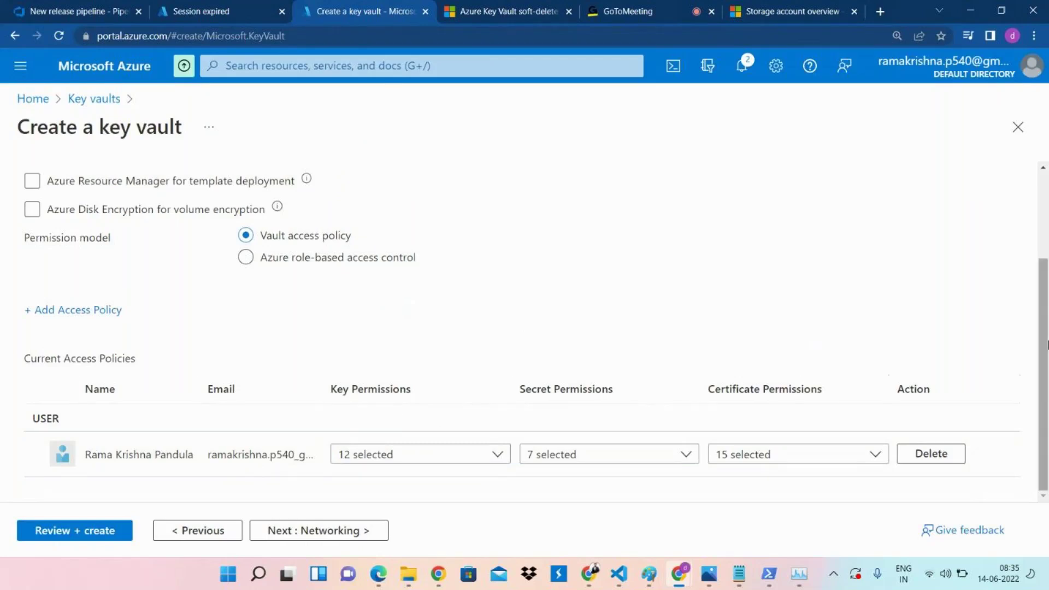
{"action": "left_click", "coordinate": [117, 321]}
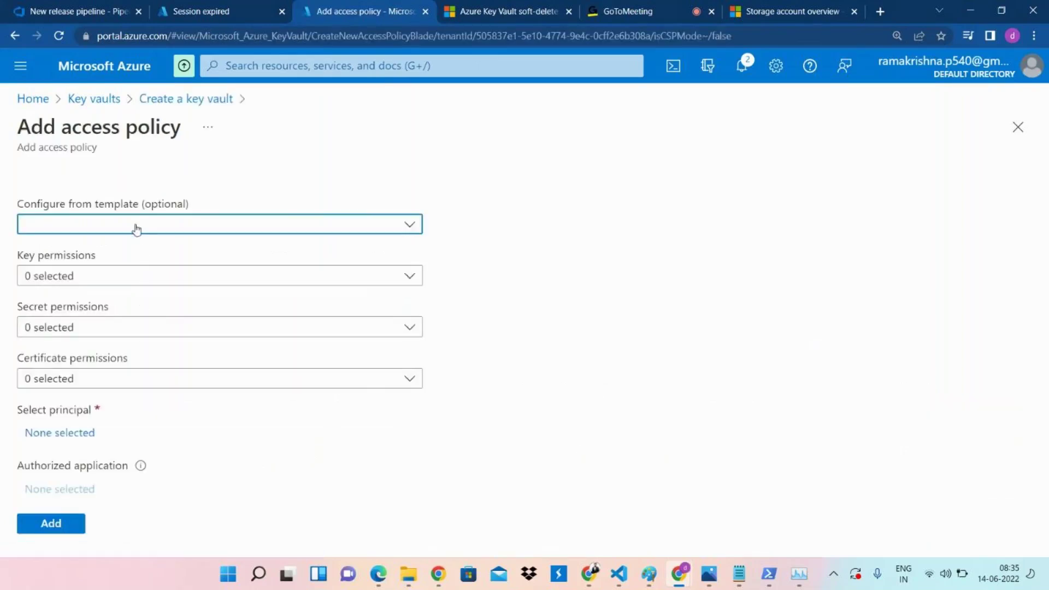
Choose the Key Management template and limit key permissions to only Get and List.
{"action": "left_click", "coordinate": [137, 228]}
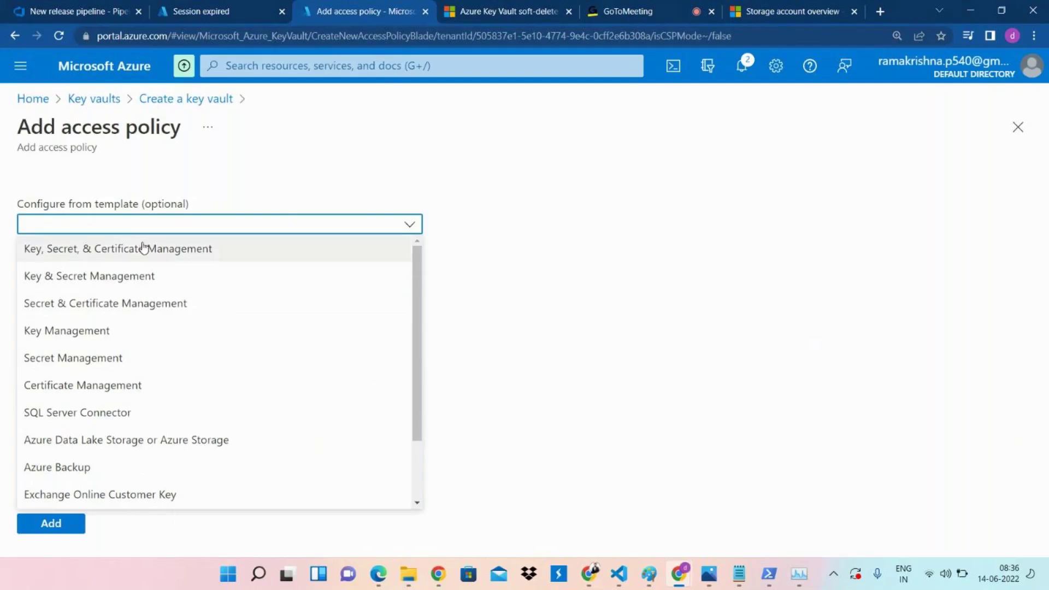
{"action": "left_click", "coordinate": [126, 336]}
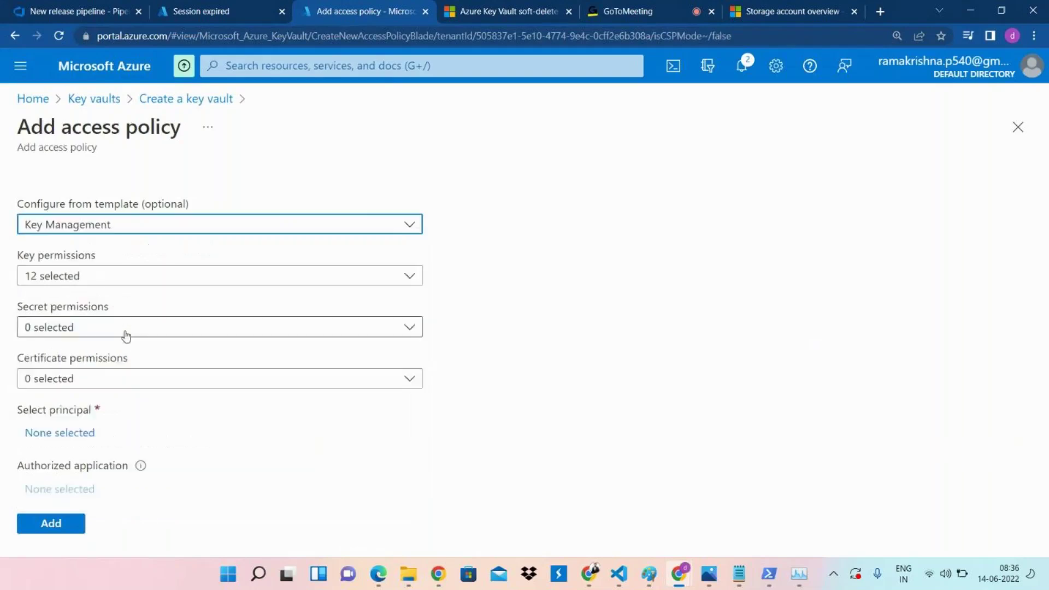
{"action": "left_click", "coordinate": [341, 275]}
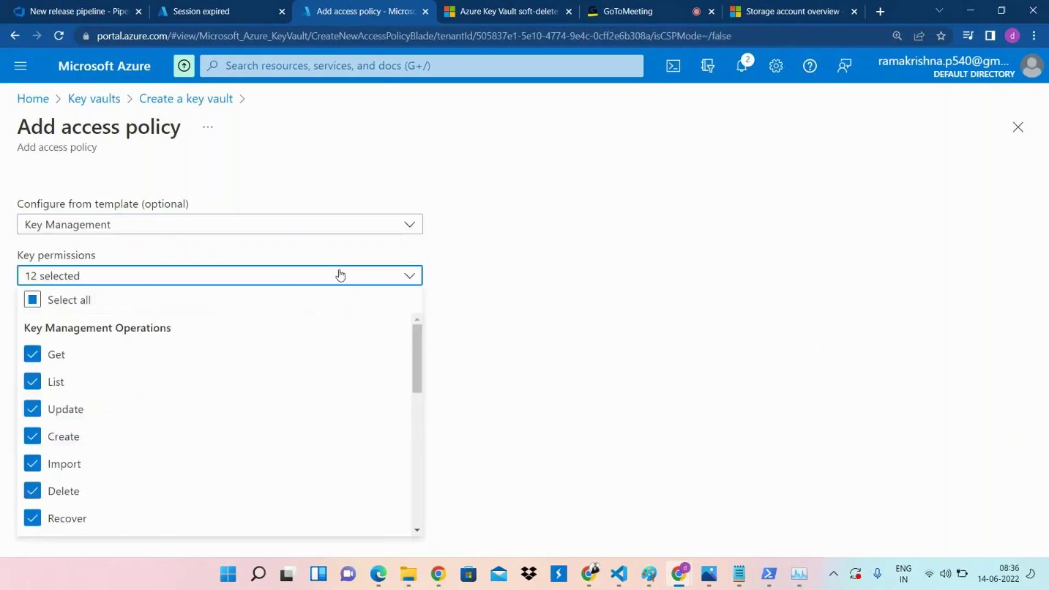
{"action": "left_click", "coordinate": [61, 361]}
{"action": "left_click", "coordinate": [33, 354]}
{"action": "left_click", "coordinate": [35, 304]}
{"action": "left_click", "coordinate": [35, 309]}
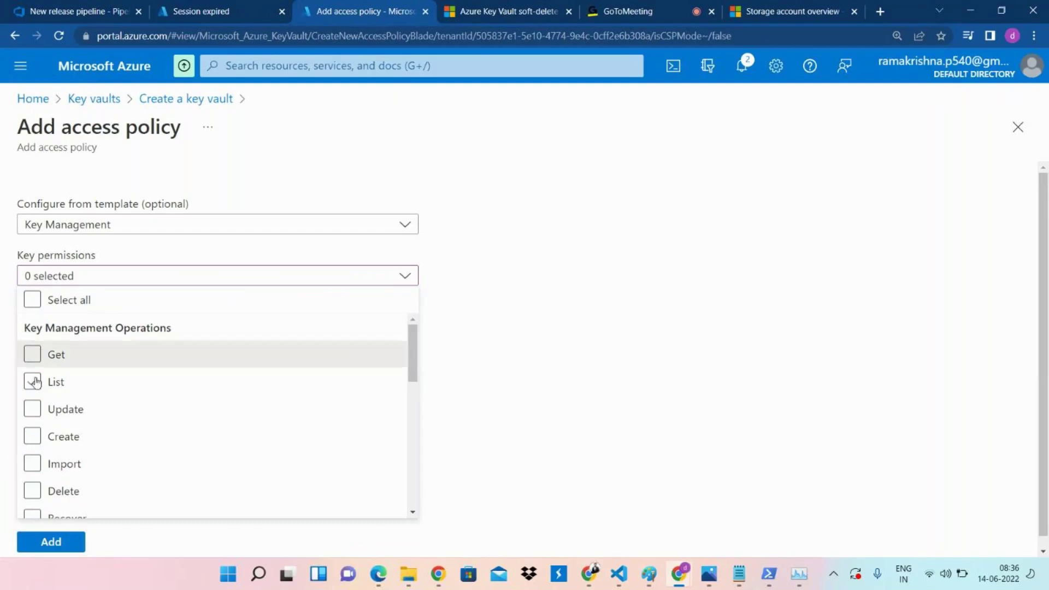
{"action": "left_click", "coordinate": [32, 354]}
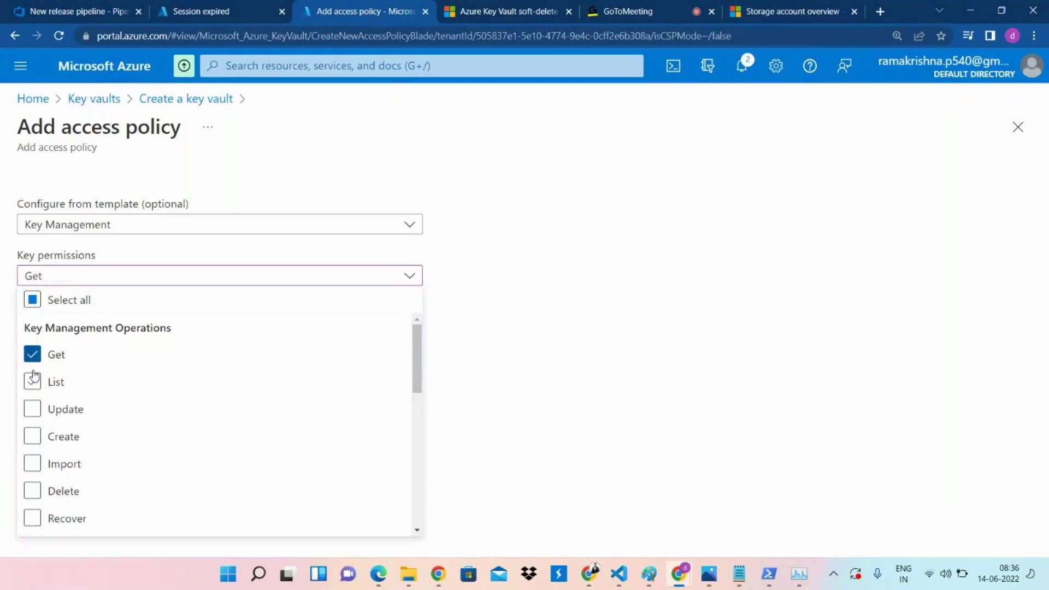
{"action": "left_click", "coordinate": [32, 379]}
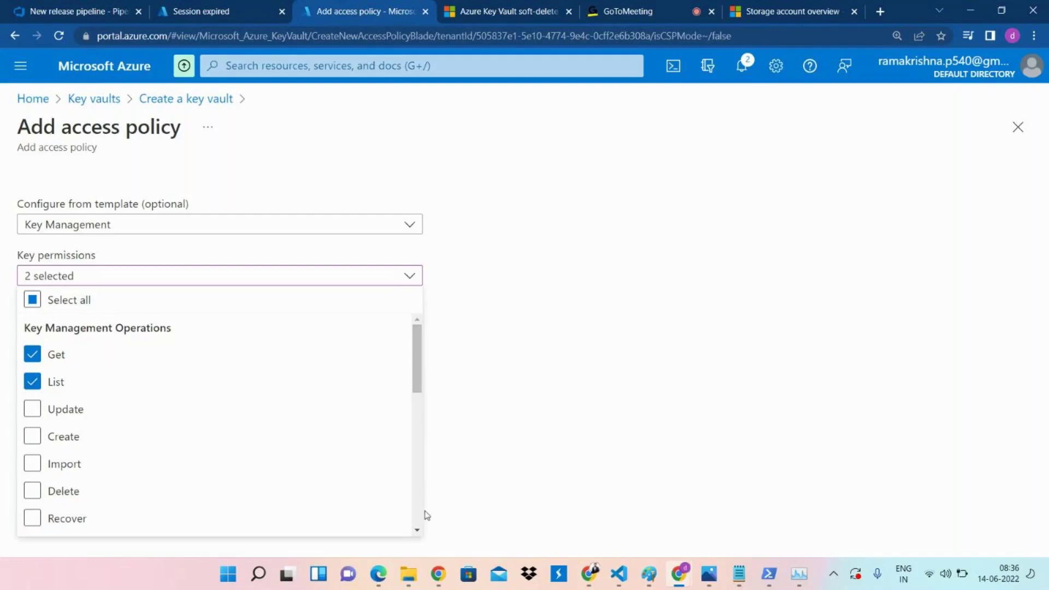
{"action": "scroll", "coordinate": [419, 528], "scroll_direction": "down", "scroll_amount": 8}
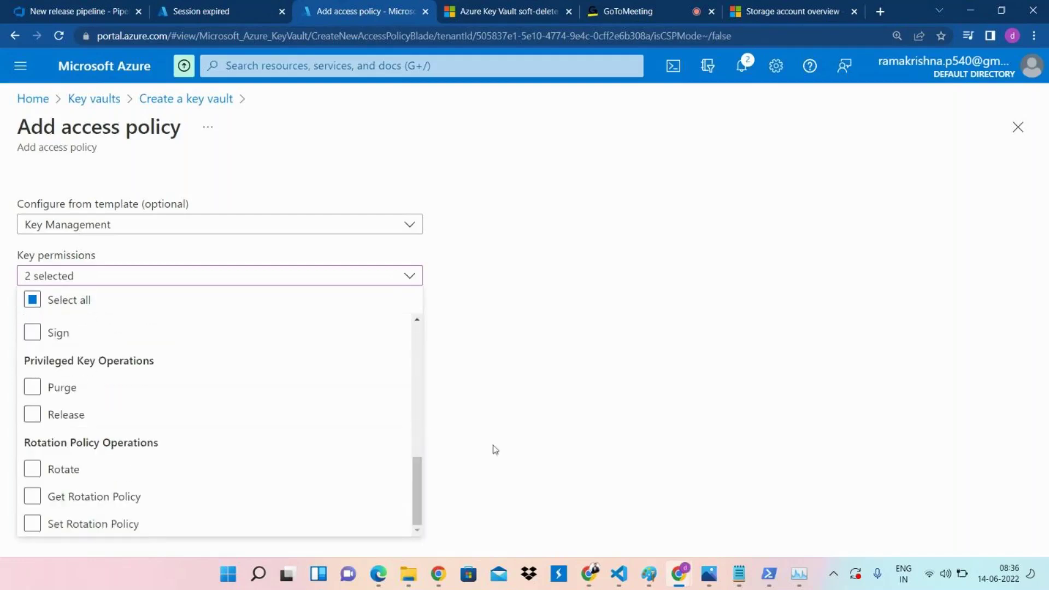
{"action": "left_click", "coordinate": [540, 407]}
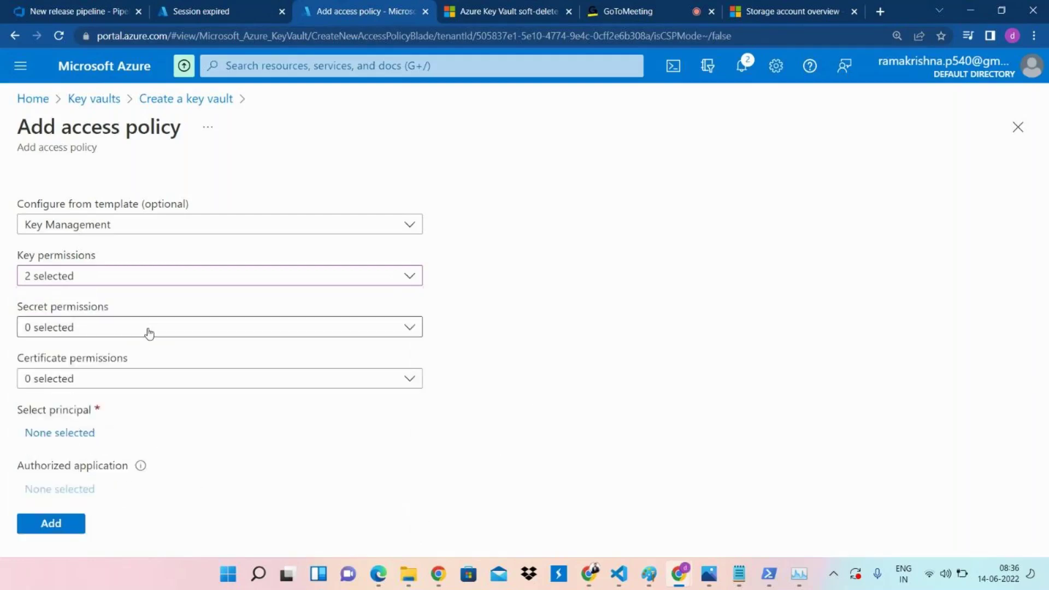
Attempt to add the policy, which requires a principal, and open the principal picker.
{"action": "left_click", "coordinate": [64, 525]}
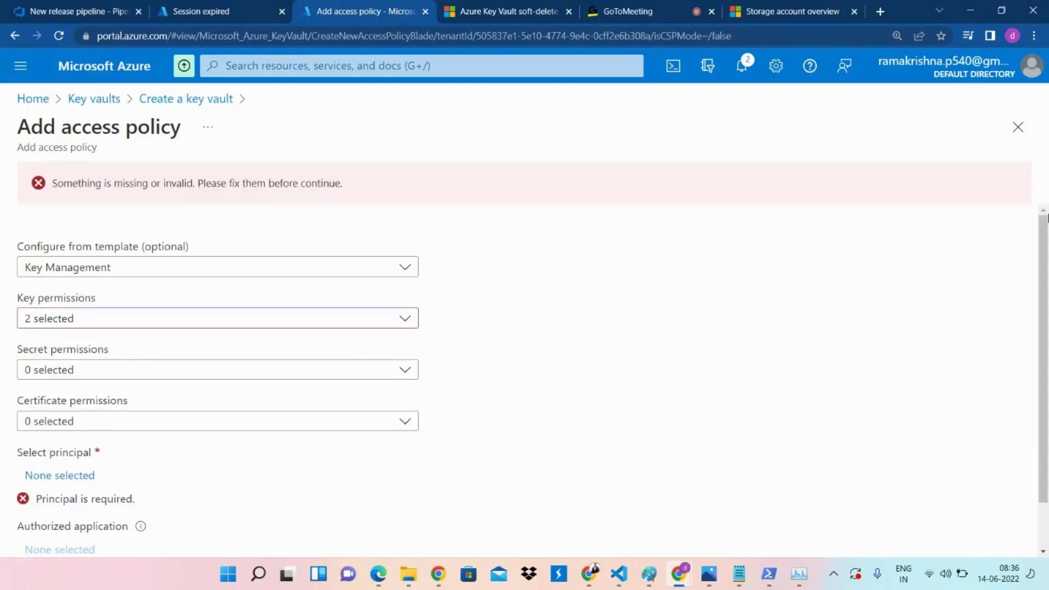
{"action": "left_click_drag", "start_coordinate": [1047, 217], "coordinate": [1047, 298]}
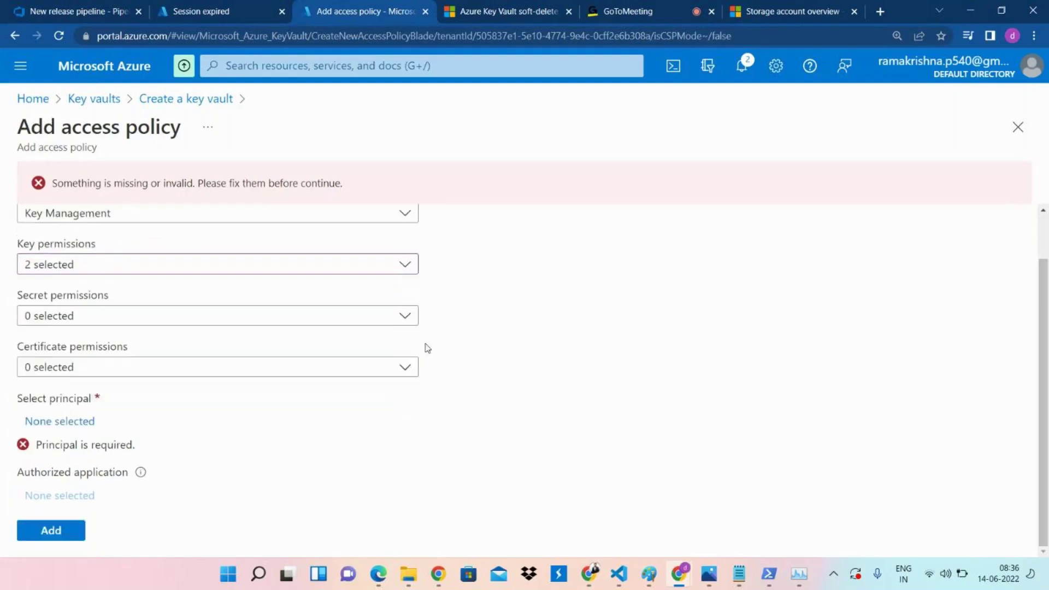
{"action": "left_click", "coordinate": [82, 421]}
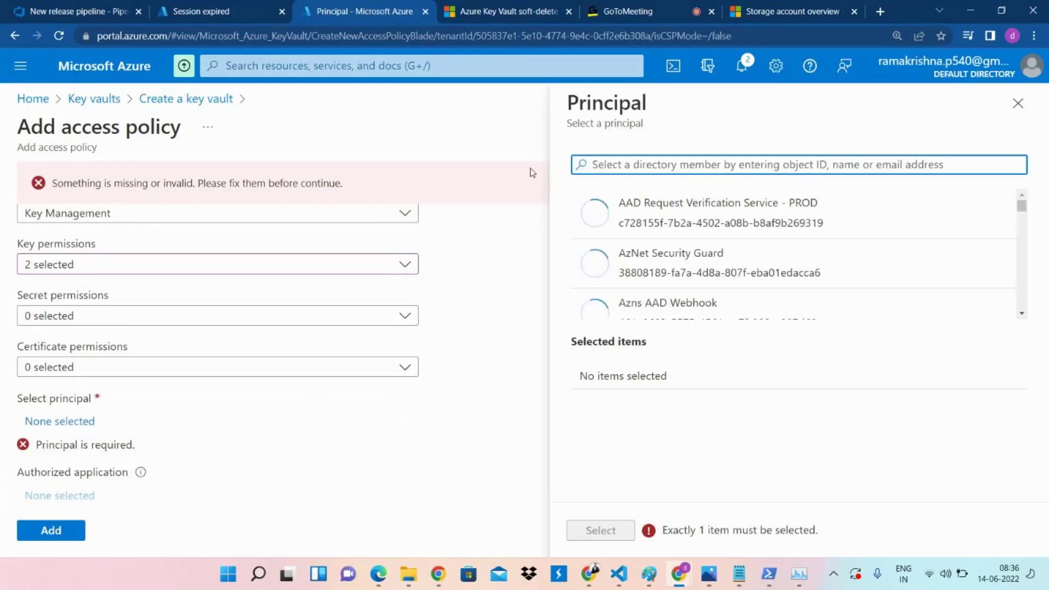
Choose AAD Request Verification Service - PROD as principal and add the access policy.
{"action": "left_click", "coordinate": [702, 235]}
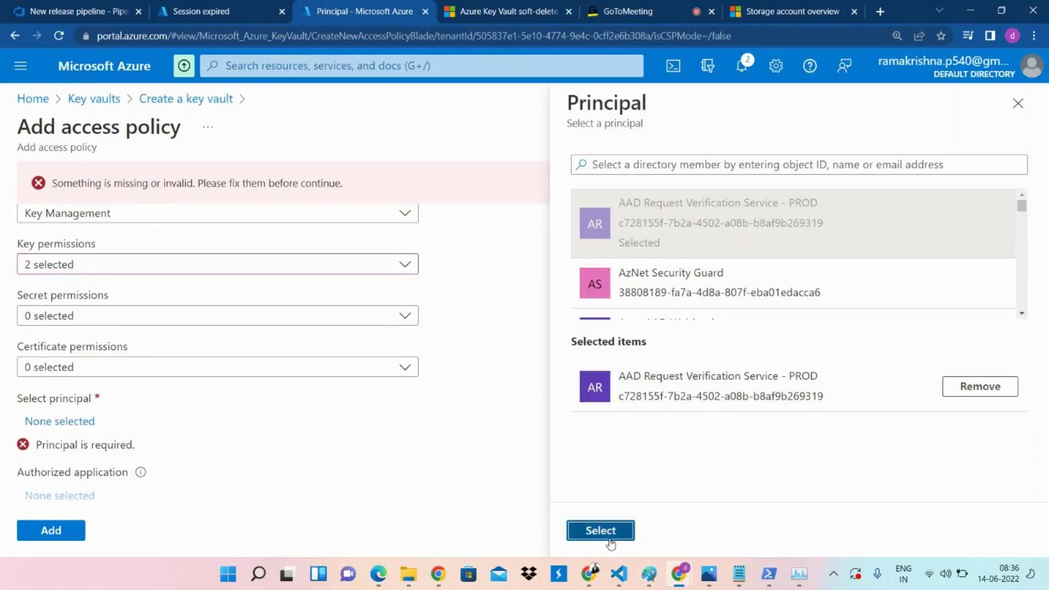
{"action": "left_click", "coordinate": [608, 538]}
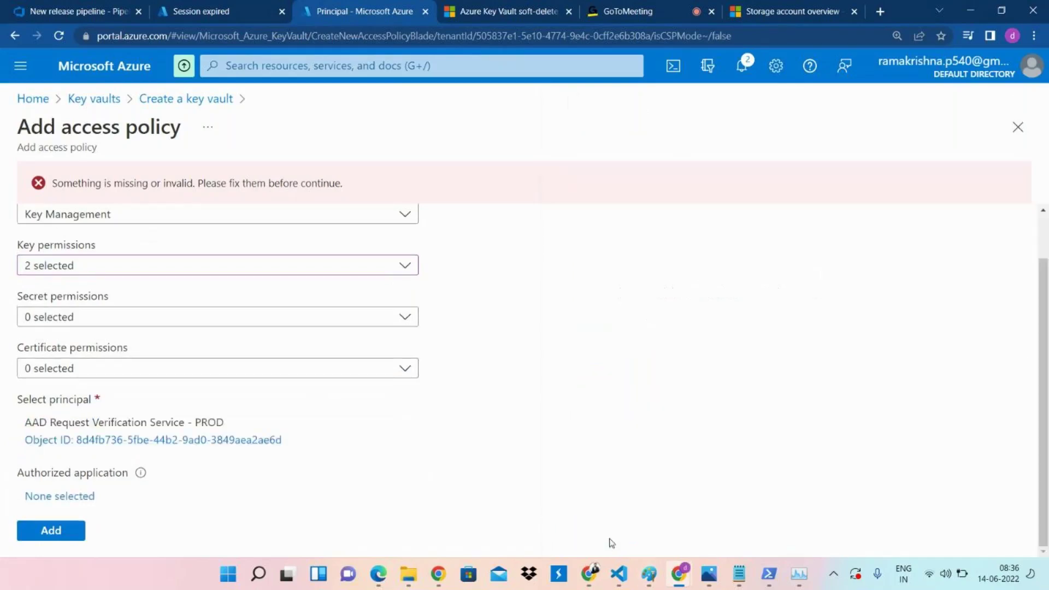
{"action": "left_click", "coordinate": [71, 535]}
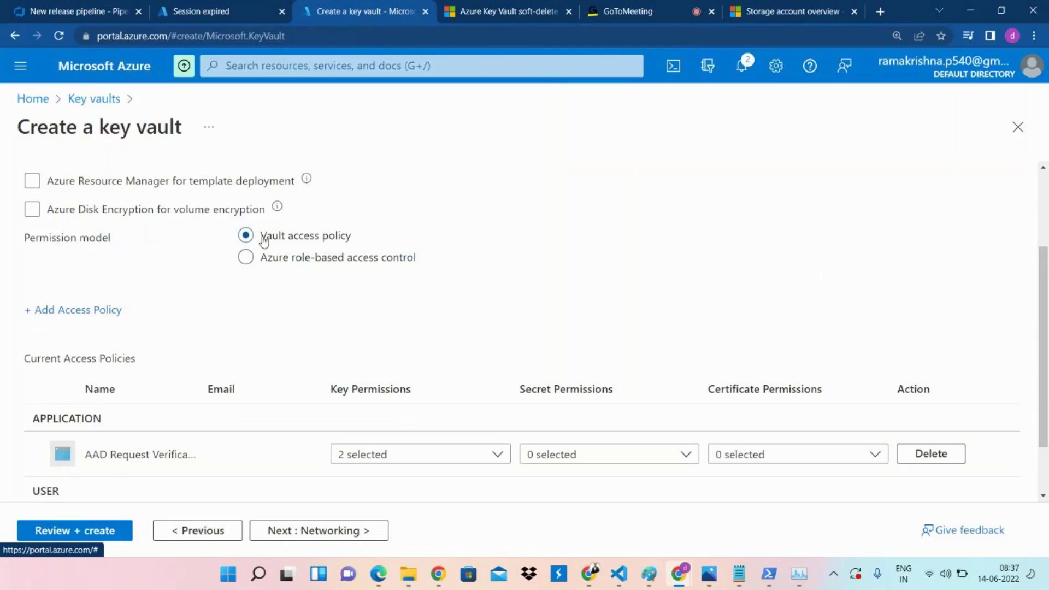
Keep connectivity on All networks and continue to the Tags step.
{"action": "left_click", "coordinate": [340, 540]}
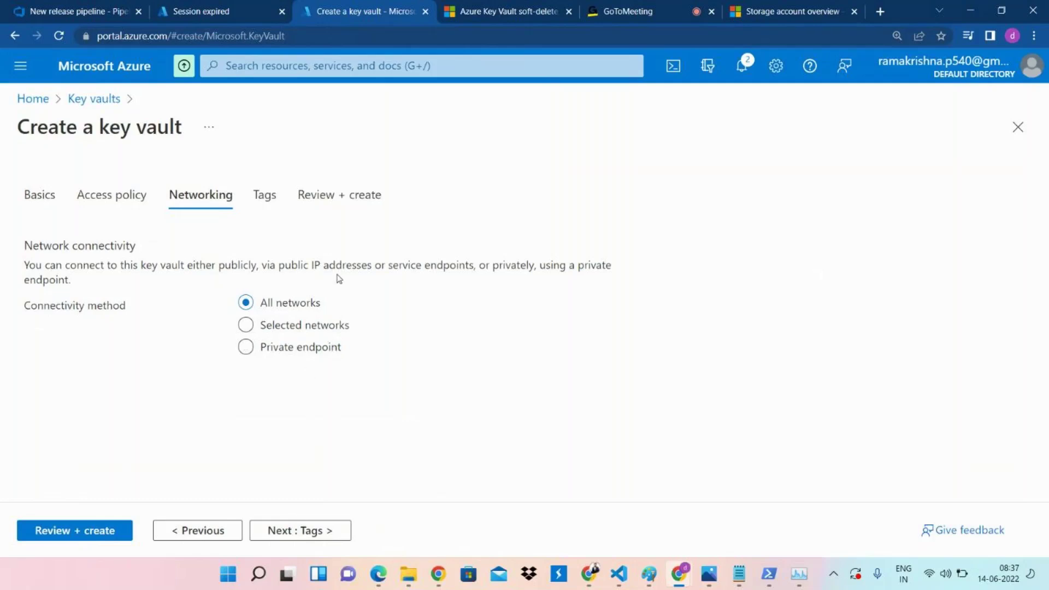
{"action": "left_click", "coordinate": [328, 532]}
Validate key-vaultkris on Review + create, check the summary, and submit its creation.
{"action": "left_click", "coordinate": [328, 532]}
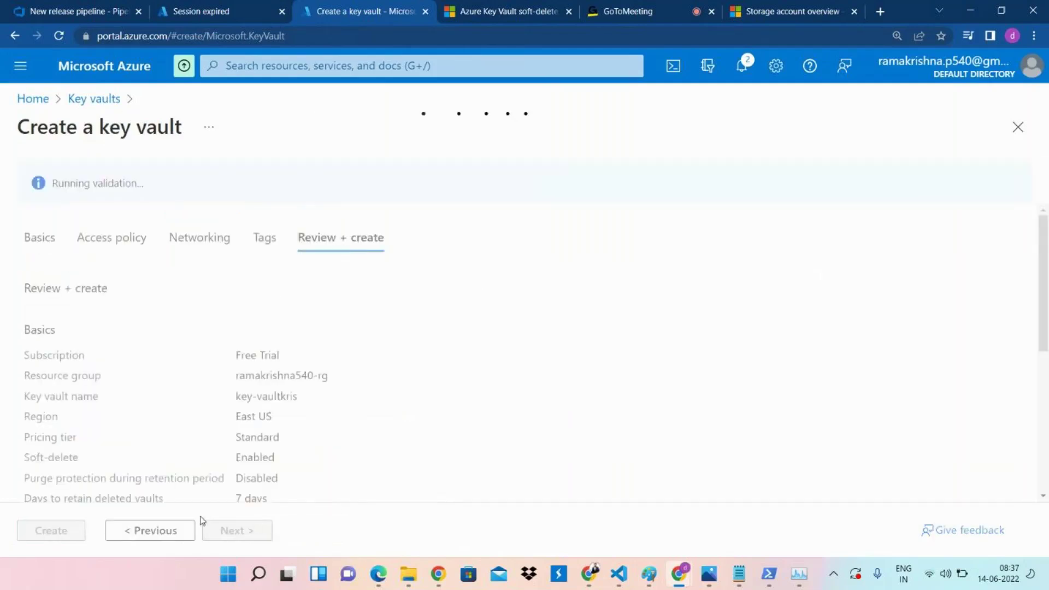
{"action": "mouse_move", "coordinate": [1046, 235]}
{"action": "left_mouse_down"}
{"action": "mouse_move", "coordinate": [1046, 321]}
{"action": "mouse_move", "coordinate": [1040, 229]}
{"action": "left_mouse_up"}
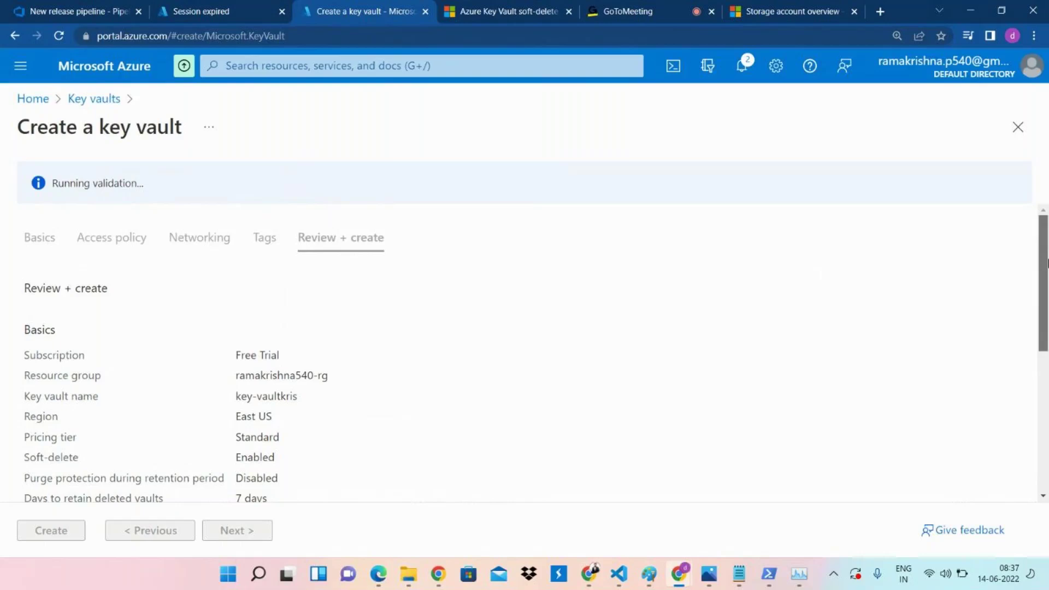
{"action": "left_click_drag", "start_coordinate": [1047, 264], "coordinate": [1047, 293]}
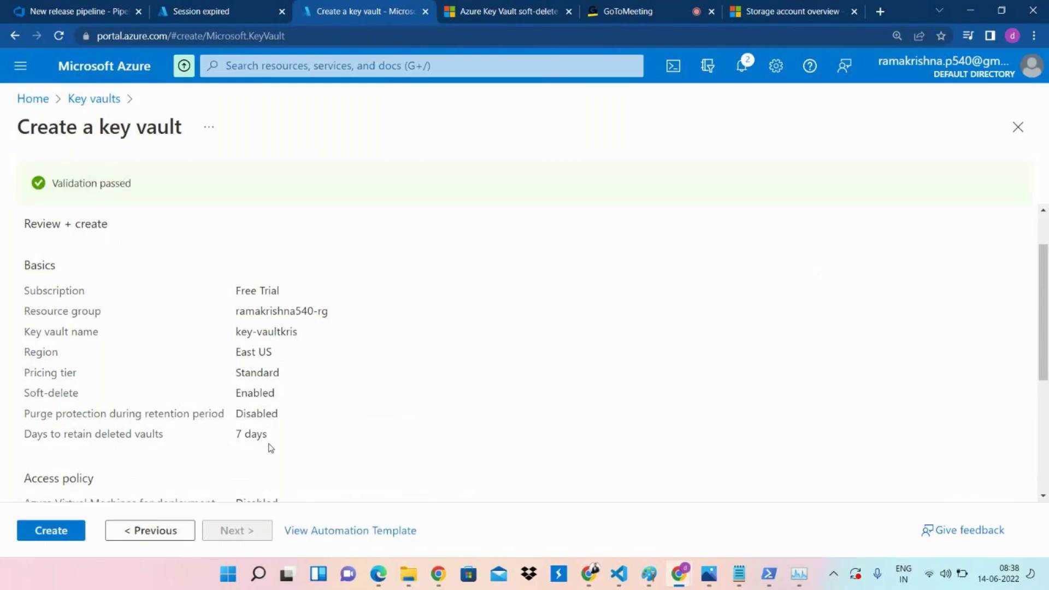
{"action": "left_click_drag", "start_coordinate": [1042, 338], "coordinate": [1047, 424]}
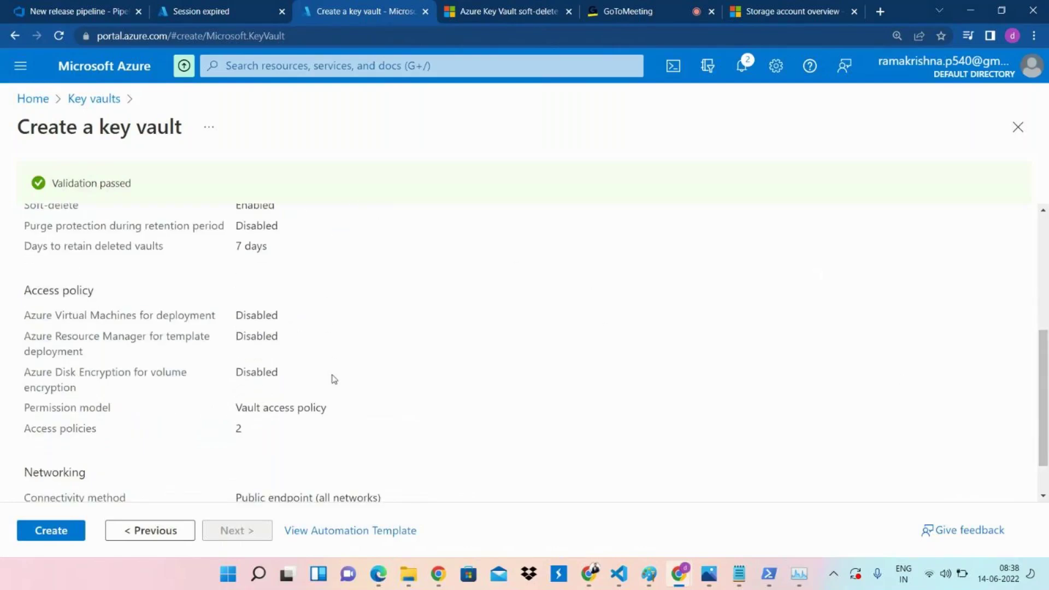
{"action": "left_click", "coordinate": [62, 532]}
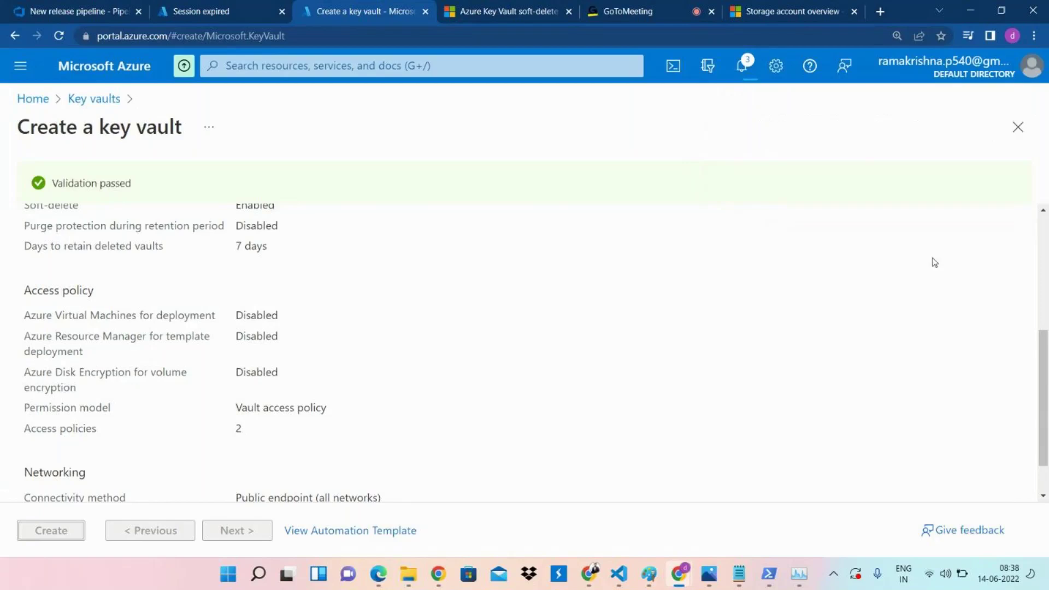
{"action": "left_click_drag", "start_coordinate": [1048, 337], "coordinate": [1044, 224]}
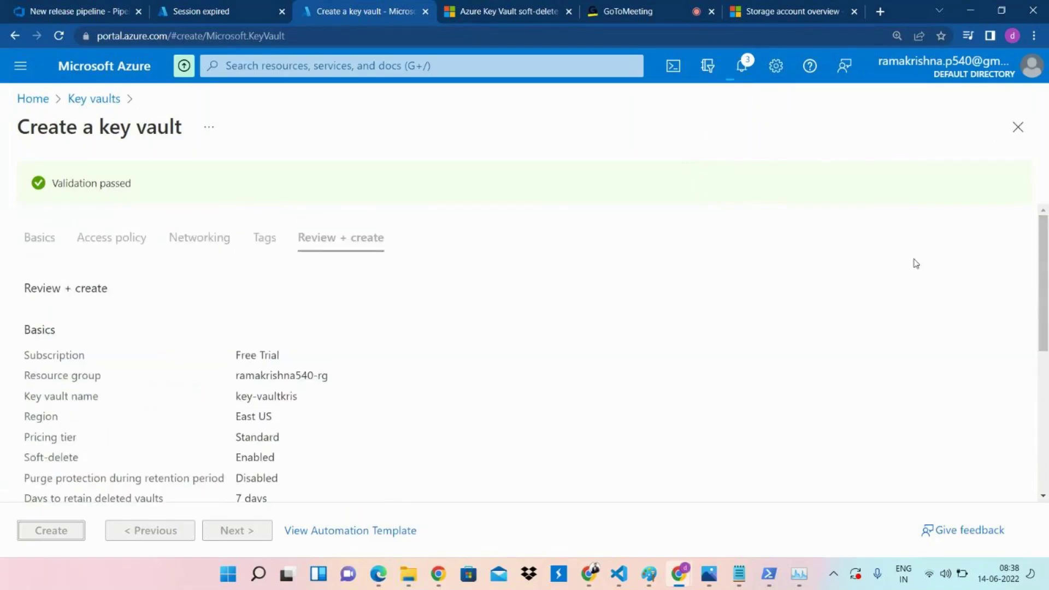
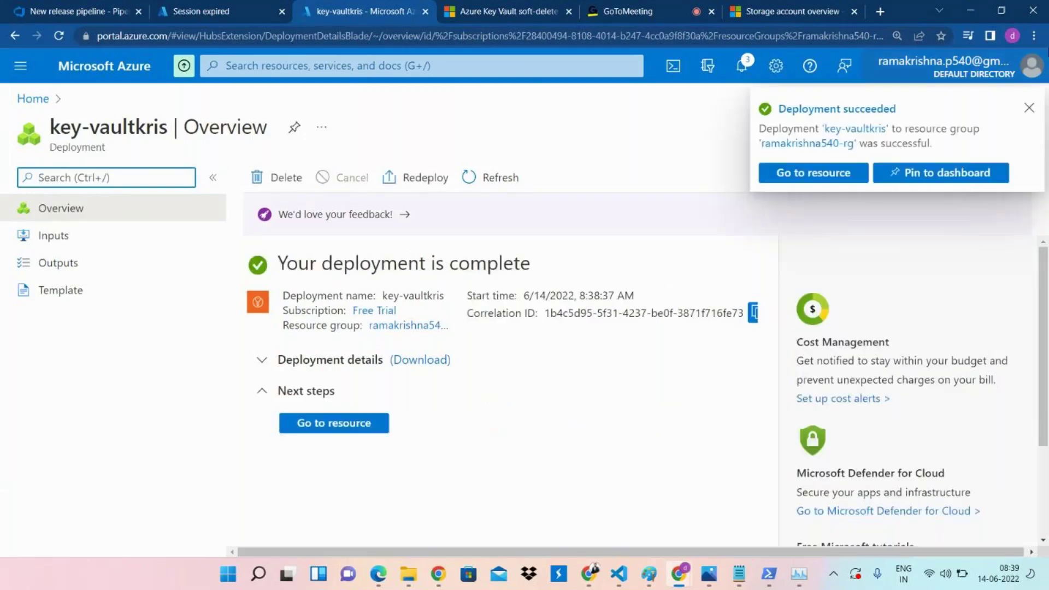
Open the newly deployed key-vaultkris key vault from the deployment notification.
{"action": "left_click", "coordinate": [790, 174]}
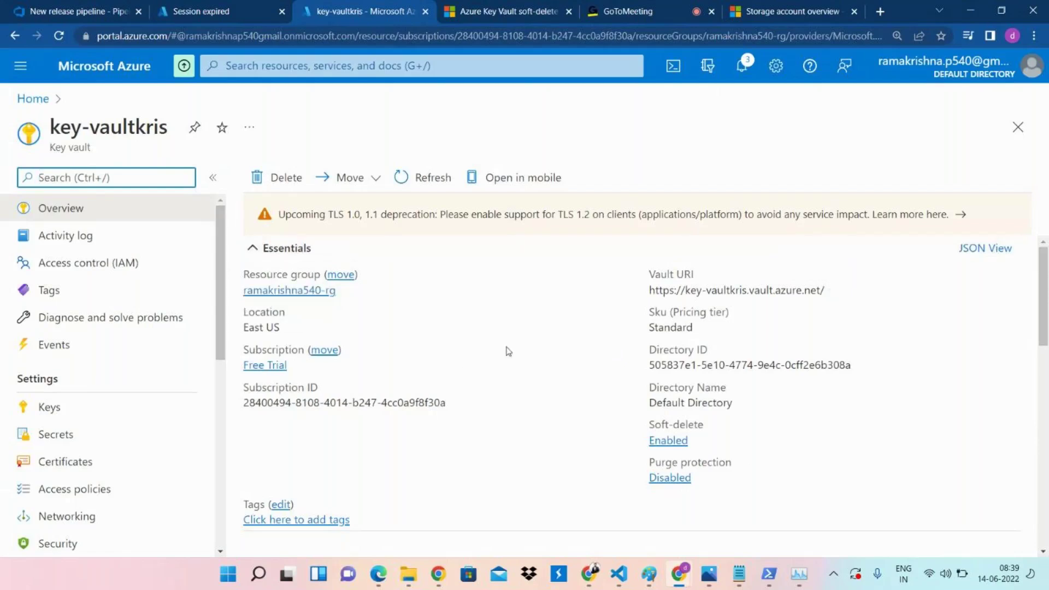
Enable purge protection on key-vaultkris, save it, and confirm the overview shows Enabled.
{"action": "left_click", "coordinate": [672, 477]}
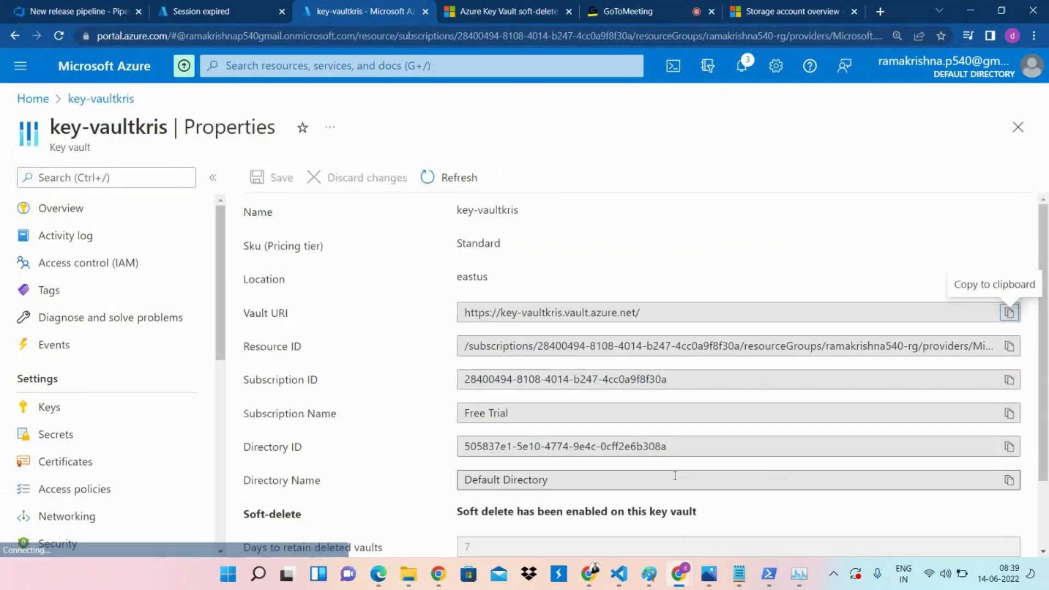
{"action": "left_click", "coordinate": [452, 179]}
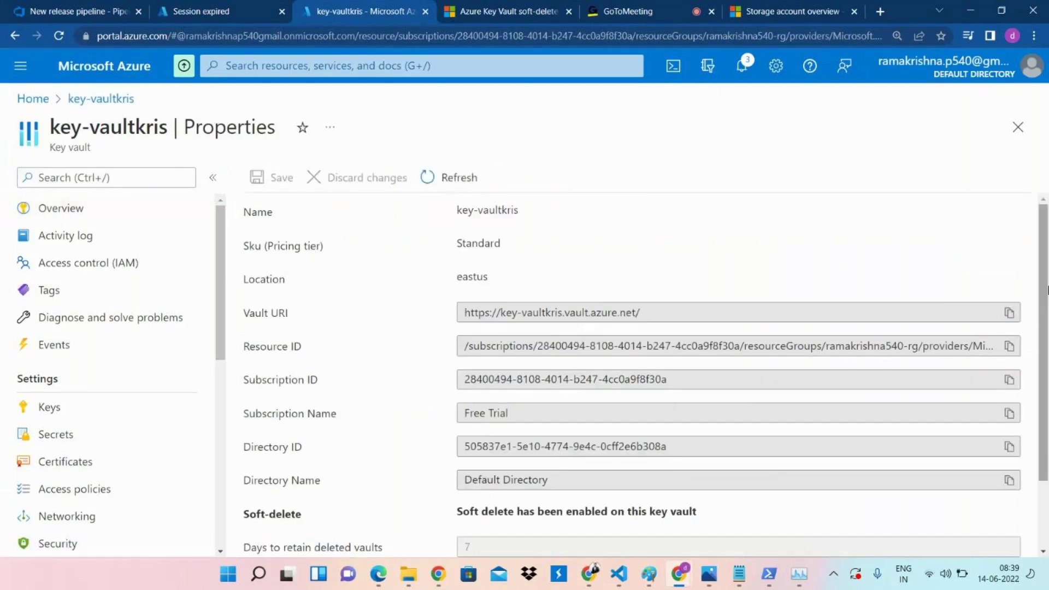
{"action": "scroll", "coordinate": [1044, 328], "scroll_direction": "down", "scroll_amount": 1}
{"action": "scroll", "coordinate": [1047, 328], "scroll_direction": "down", "scroll_amount": 1}
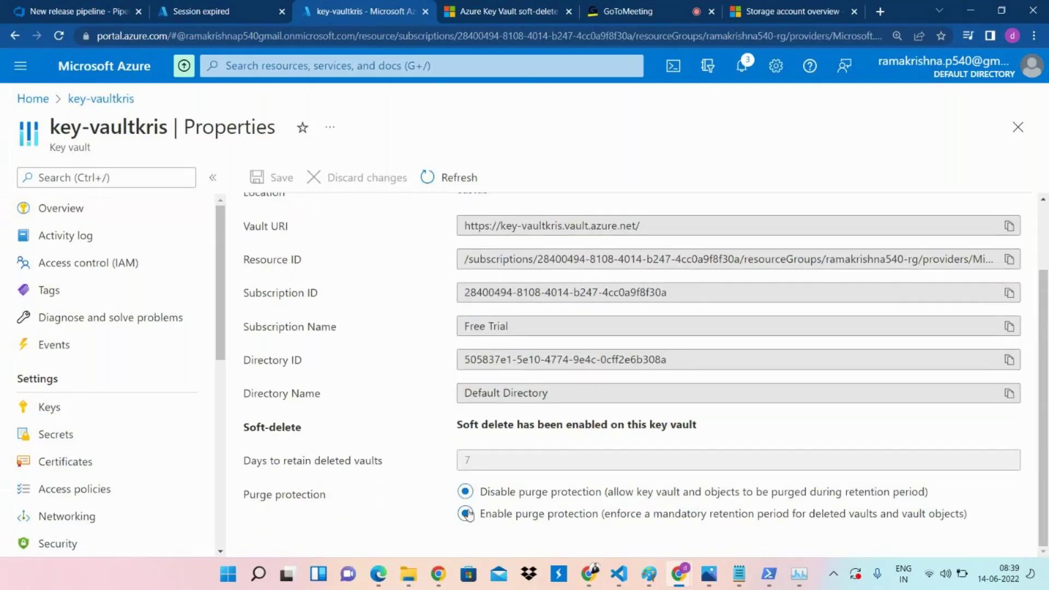
{"action": "left_click", "coordinate": [466, 514]}
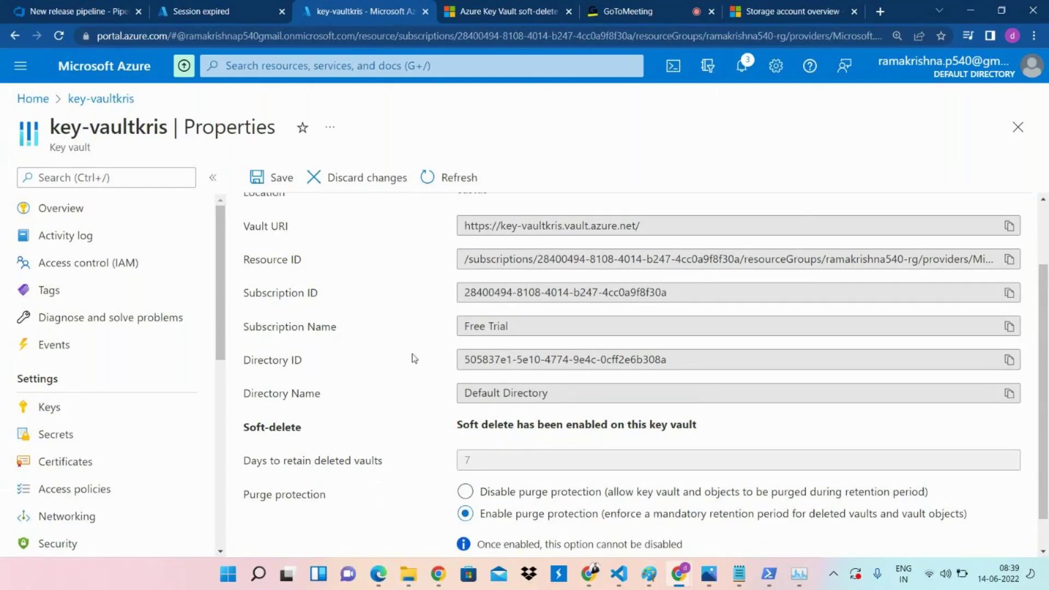
{"action": "left_click", "coordinate": [269, 176]}
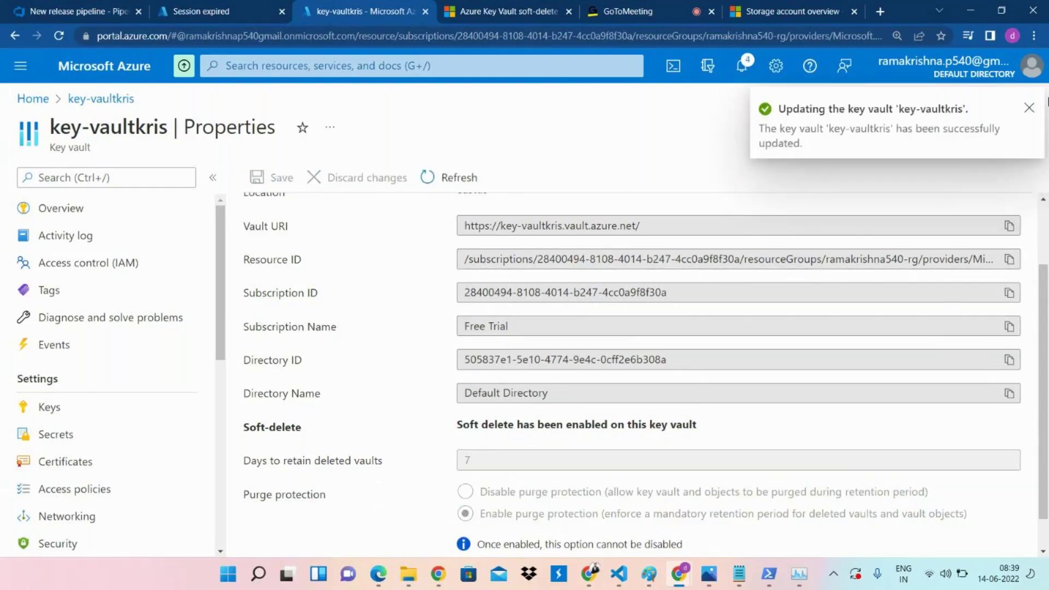
{"action": "left_click", "coordinate": [1031, 110]}
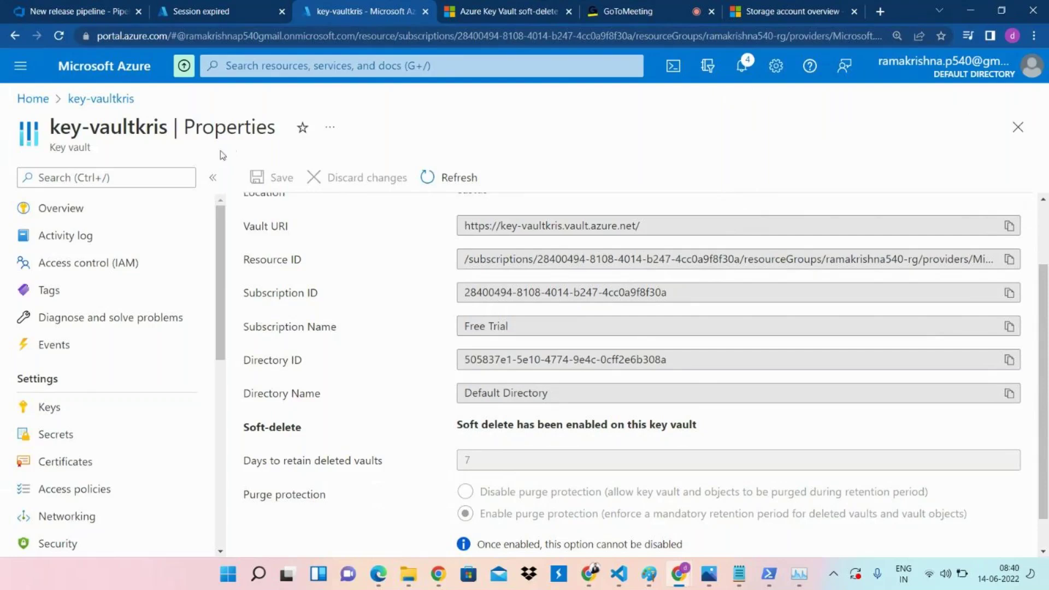
{"action": "left_click", "coordinate": [425, 181]}
{"action": "left_click", "coordinate": [146, 212]}
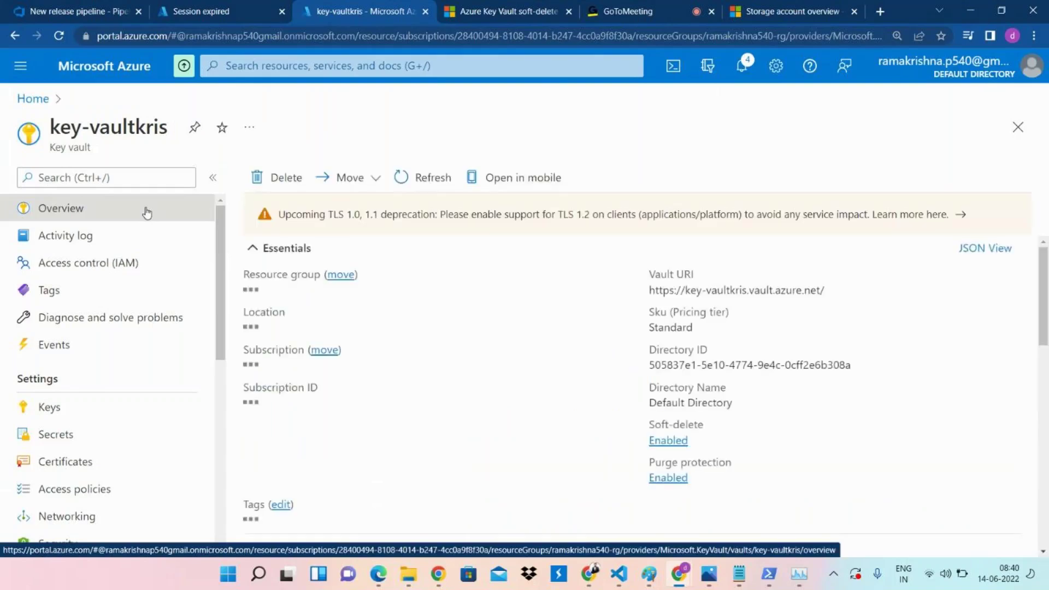
Open key-vaultkris properties to the purge protection options, which can no longer be disabled.
{"action": "left_click", "coordinate": [673, 478]}
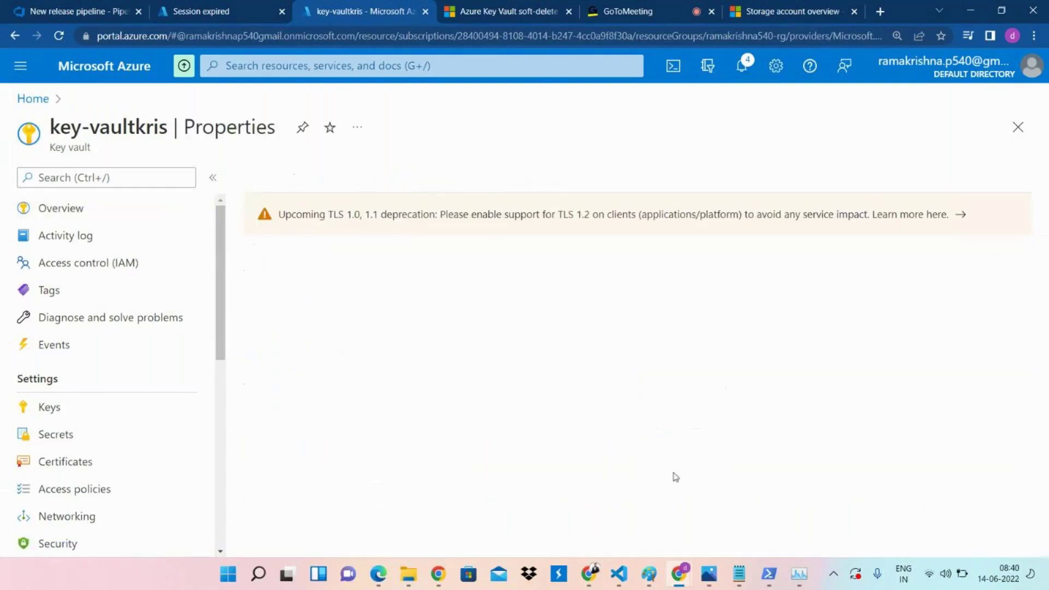
{"action": "scroll", "coordinate": [674, 472], "scroll_direction": "down", "scroll_amount": 3}
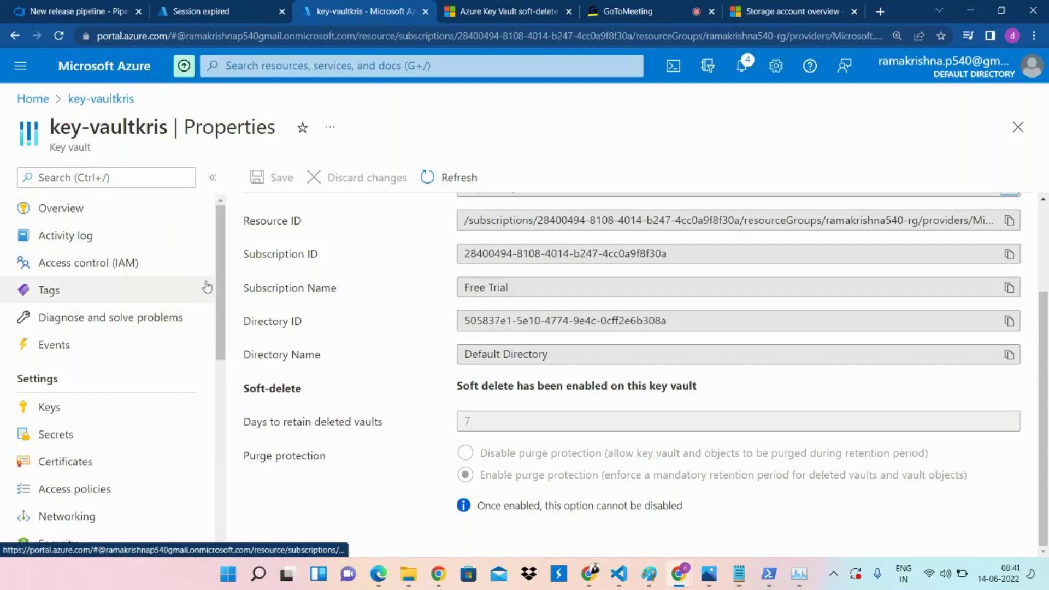
{"action": "left_click_drag", "start_coordinate": [215, 288], "coordinate": [224, 357]}
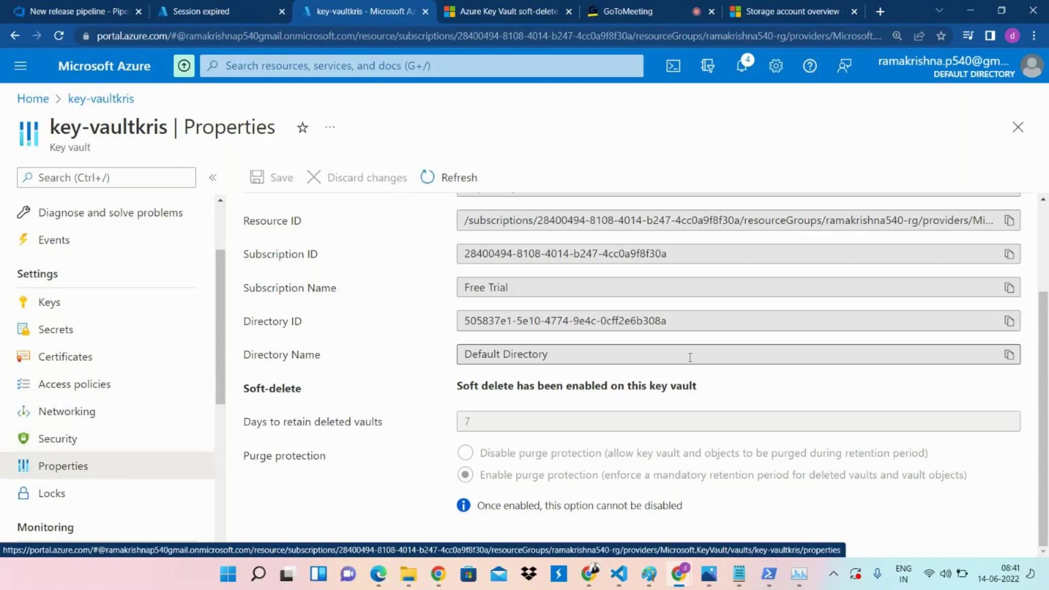
{"action": "scroll", "coordinate": [1040, 337], "scroll_direction": "up", "scroll_amount": 3}
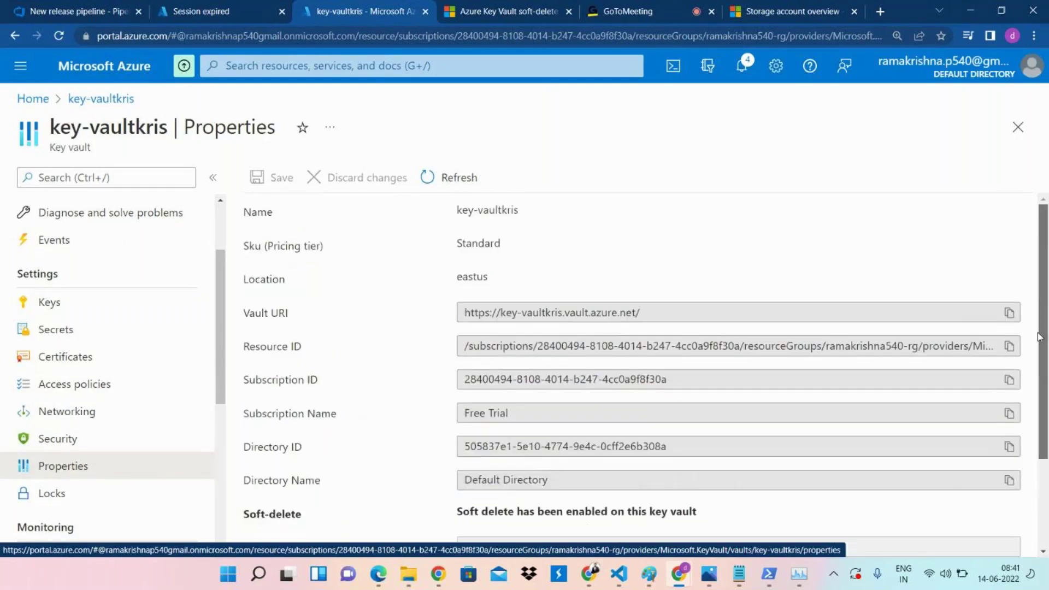
{"action": "left_click_drag", "start_coordinate": [1040, 337], "coordinate": [1047, 502]}
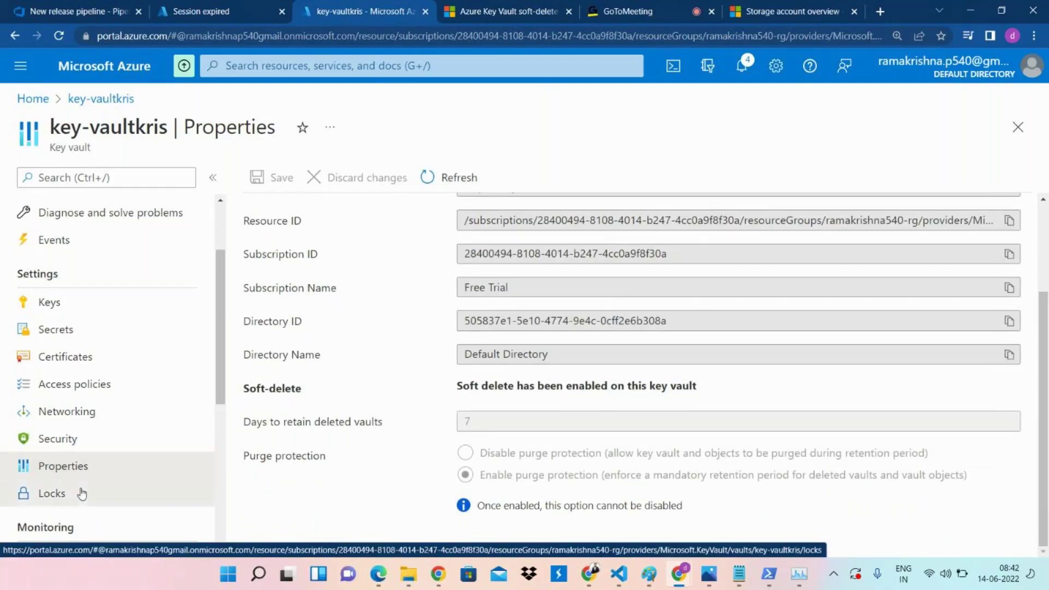
Show the key vault's Locks page, which has no locks yet, after checking the meeting tab.
{"action": "left_click", "coordinate": [82, 492]}
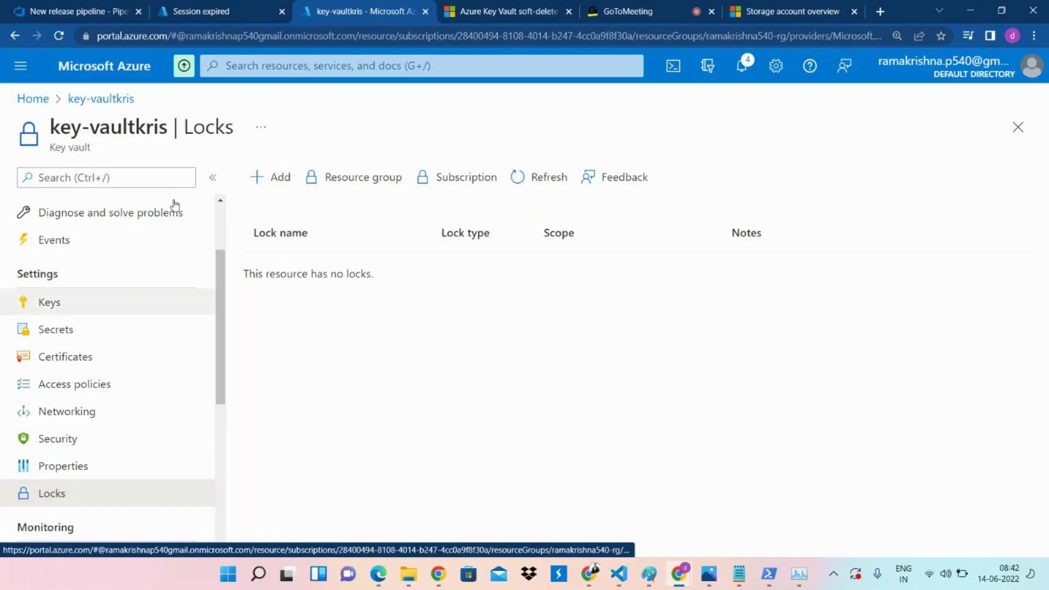
{"action": "left_click", "coordinate": [595, 18]}
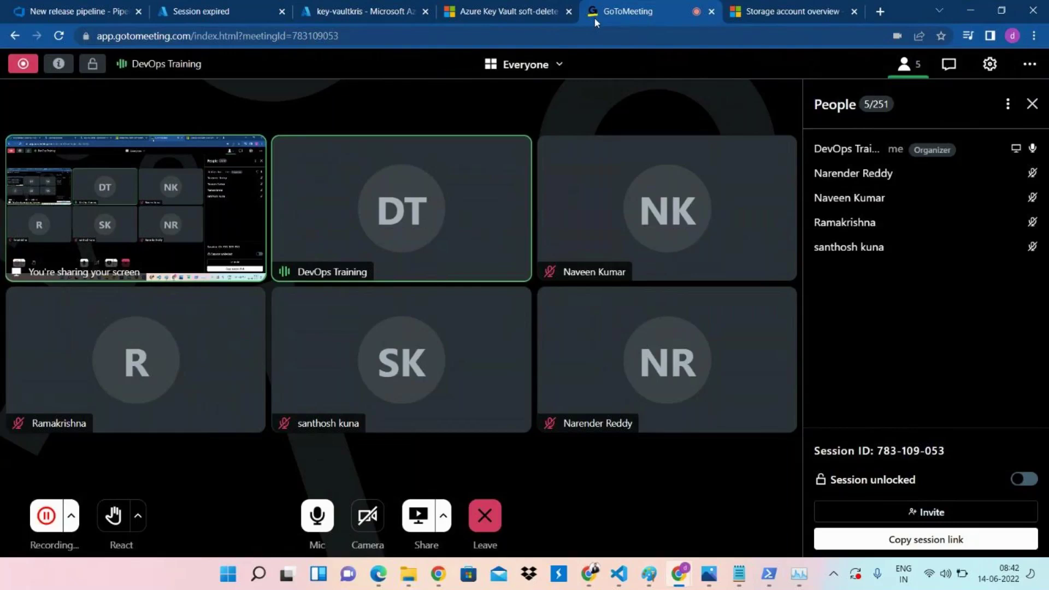
{"action": "left_click", "coordinate": [335, 5]}
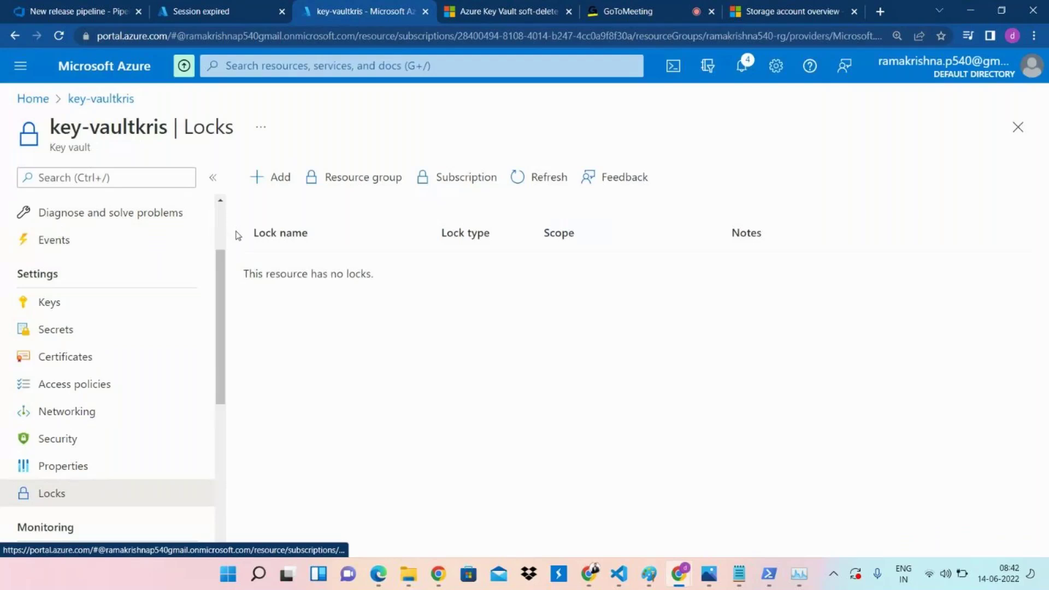
Add a Read-only lock named lock1 to key-vaultkris and refresh the lock list.
{"action": "left_click", "coordinate": [272, 187]}
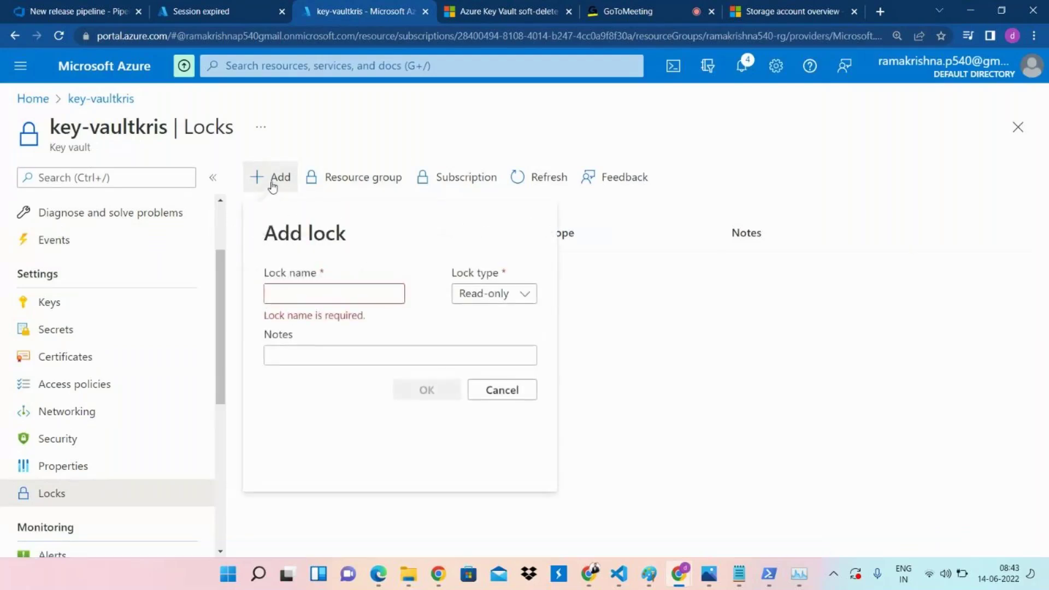
{"action": "left_click", "coordinate": [341, 300]}
{"action": "type", "text": "lock"}
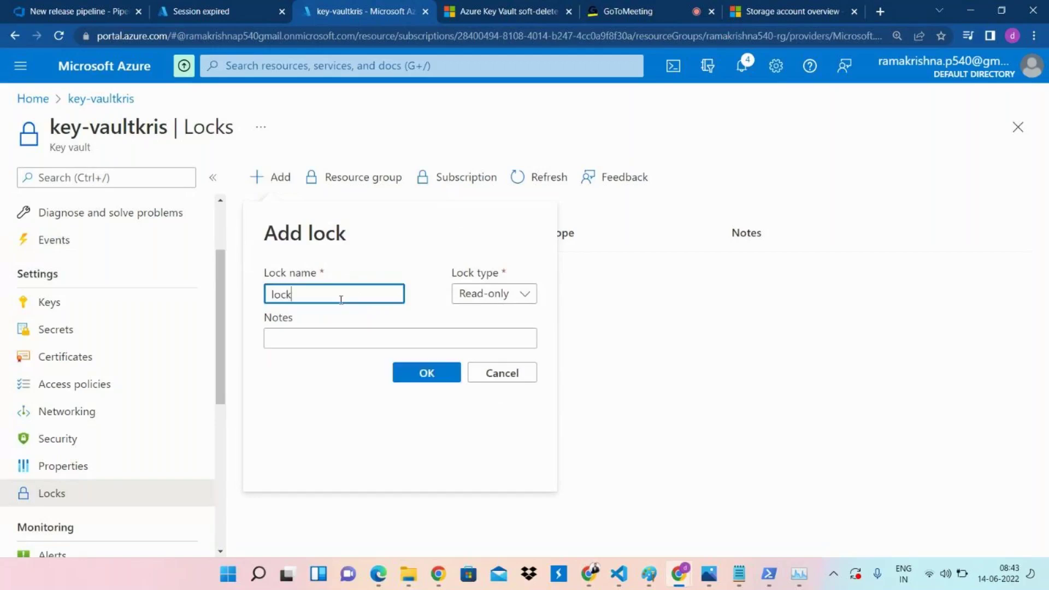
{"action": "type", "text": "1"}
{"action": "left_click", "coordinate": [526, 302]}
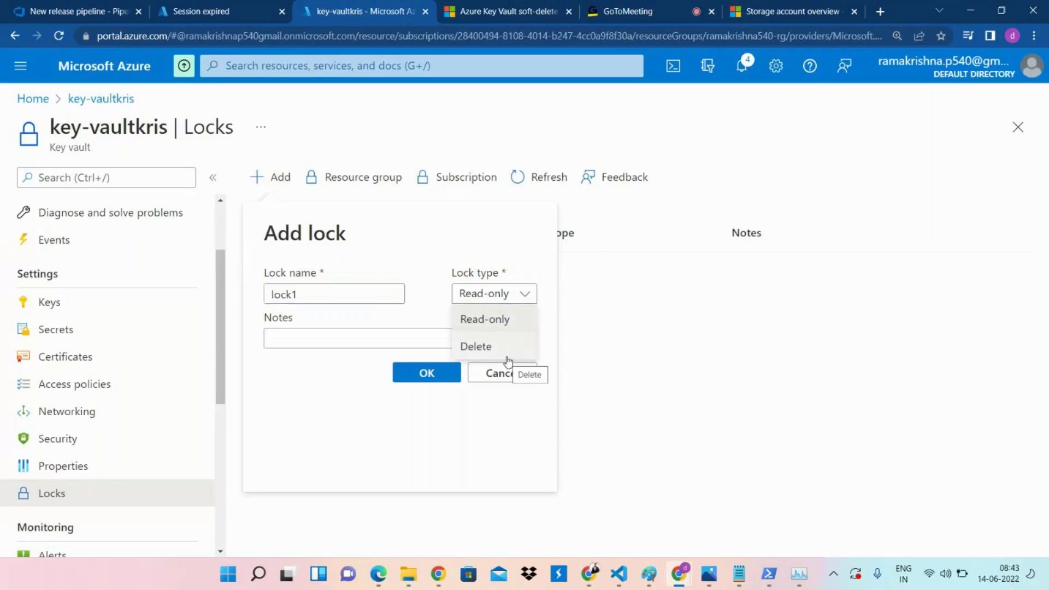
{"action": "left_click", "coordinate": [508, 325]}
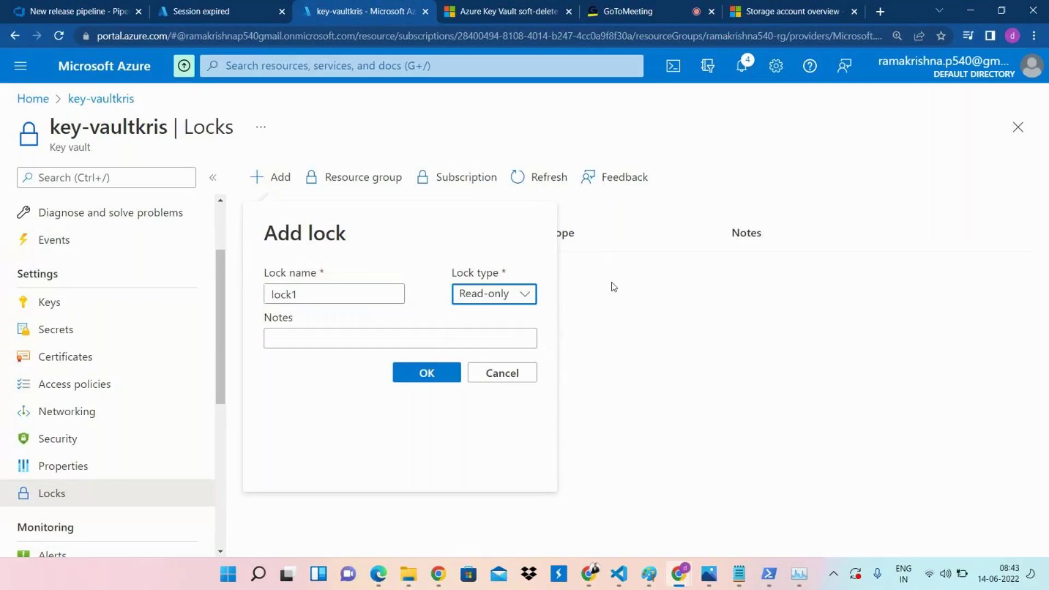
{"action": "left_click", "coordinate": [432, 383]}
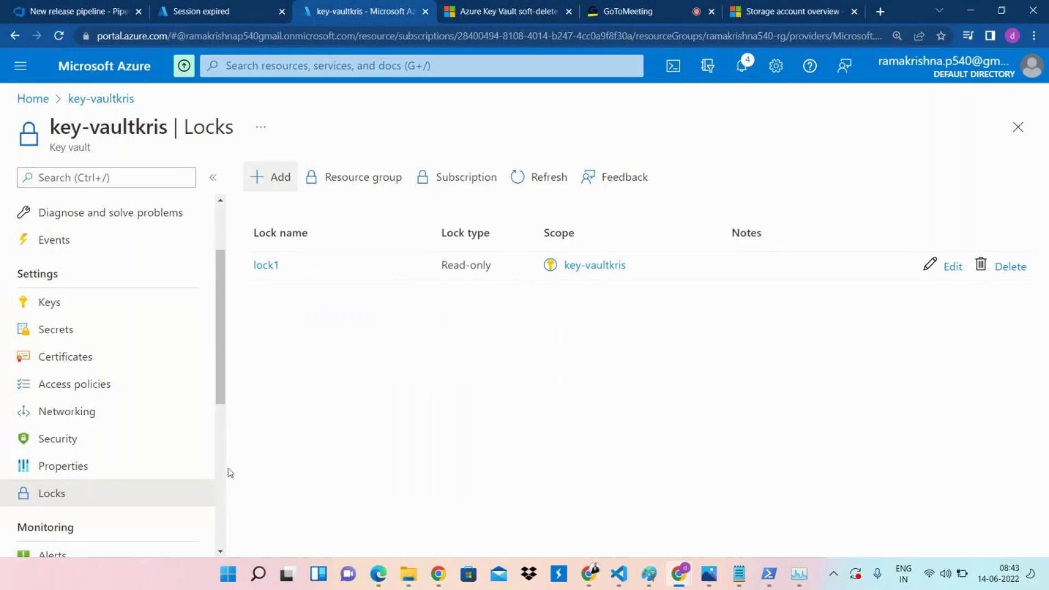
{"action": "left_click", "coordinate": [534, 176]}
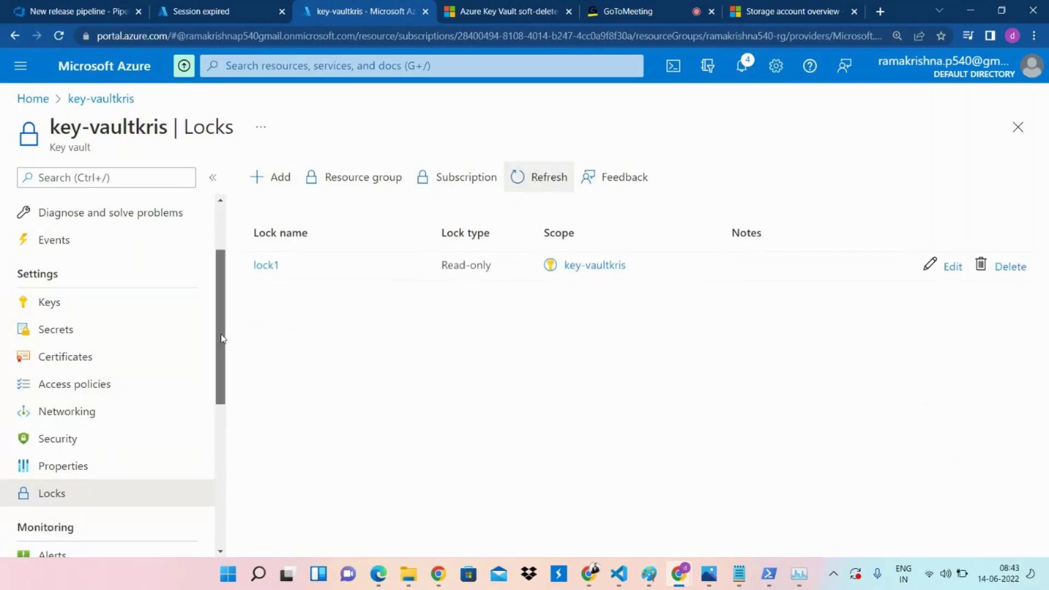
{"action": "scroll", "coordinate": [219, 274], "scroll_direction": "up", "scroll_amount": 2}
Try deleting key-vaultkris and check the resulting deletion error in notifications.
{"action": "left_click", "coordinate": [136, 216]}
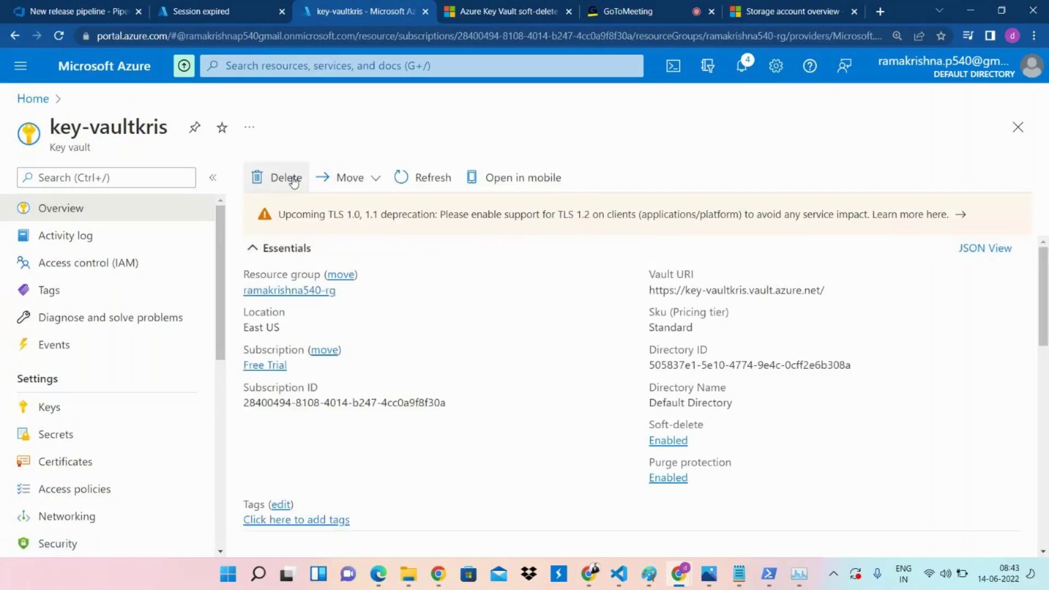
{"action": "left_click", "coordinate": [295, 179]}
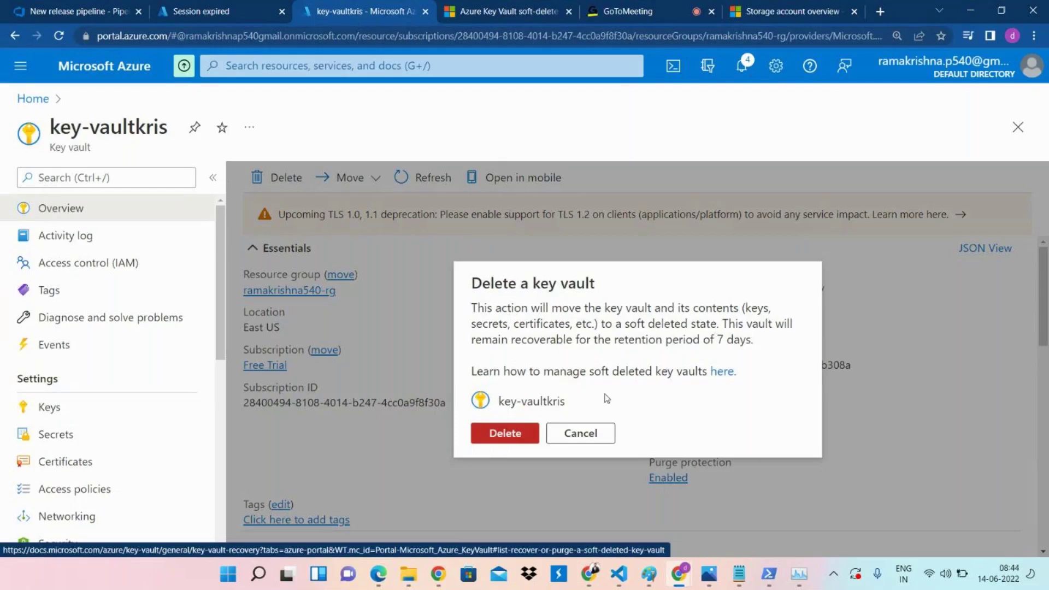
{"action": "left_click", "coordinate": [524, 437]}
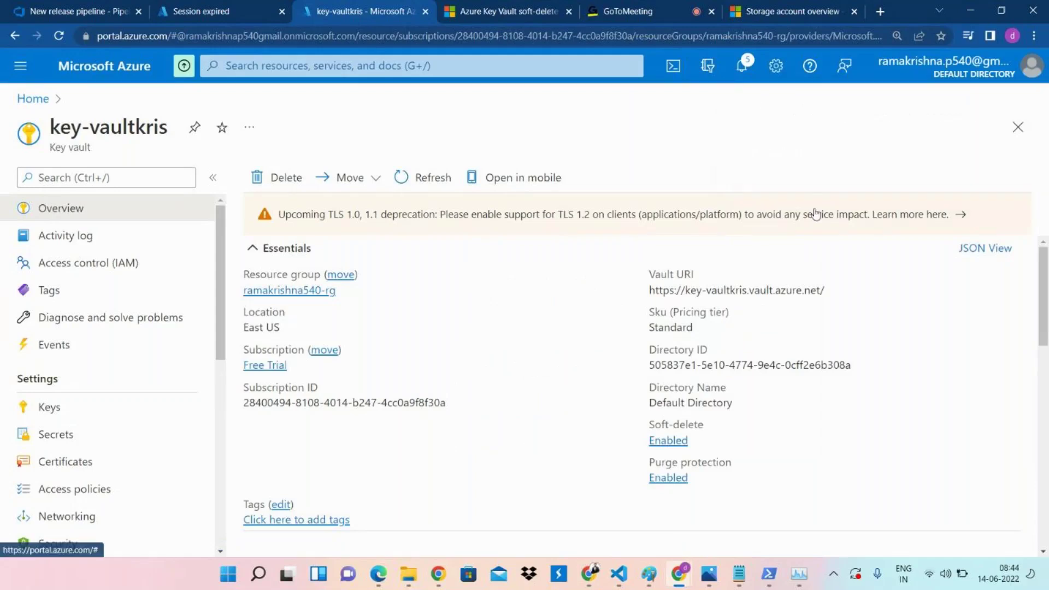
{"action": "left_click", "coordinate": [739, 71]}
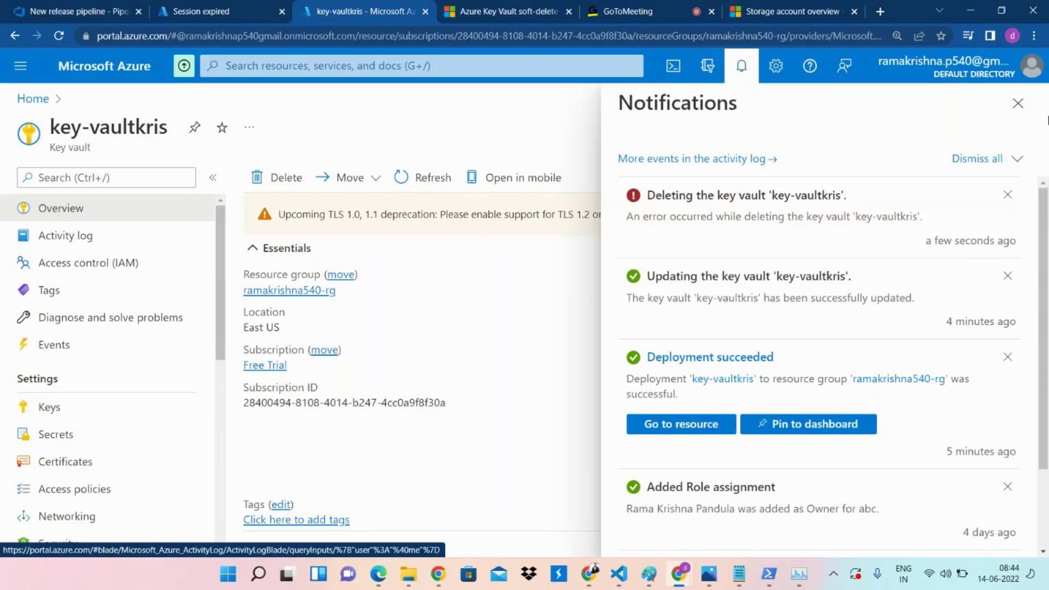
Review the read-only lock1 on the key vault's Locks page, then its Access policies.
{"action": "left_click", "coordinate": [1018, 103]}
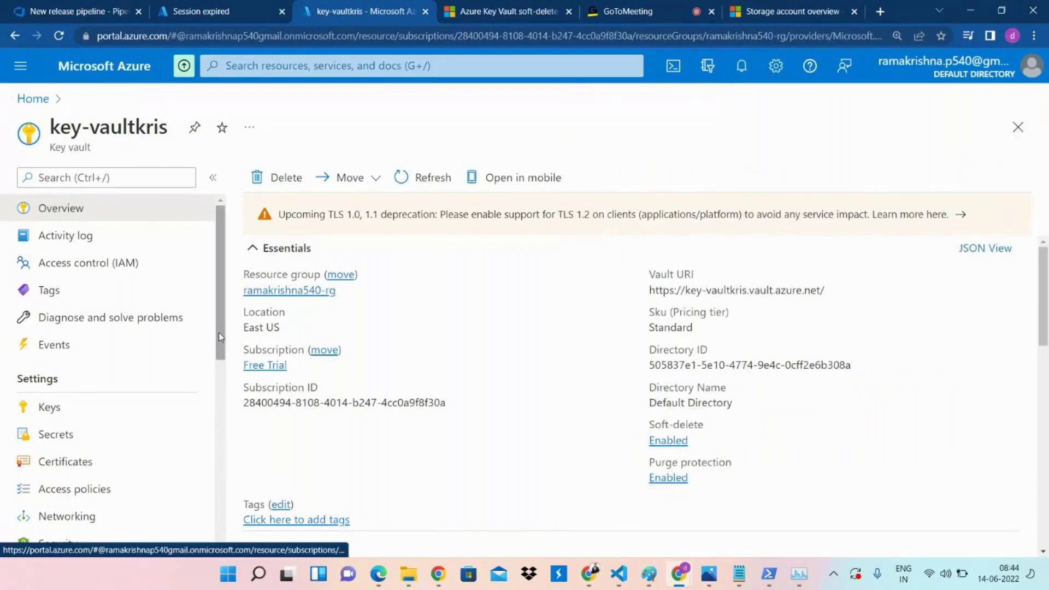
{"action": "scroll", "coordinate": [218, 336], "scroll_direction": "down", "scroll_amount": 4}
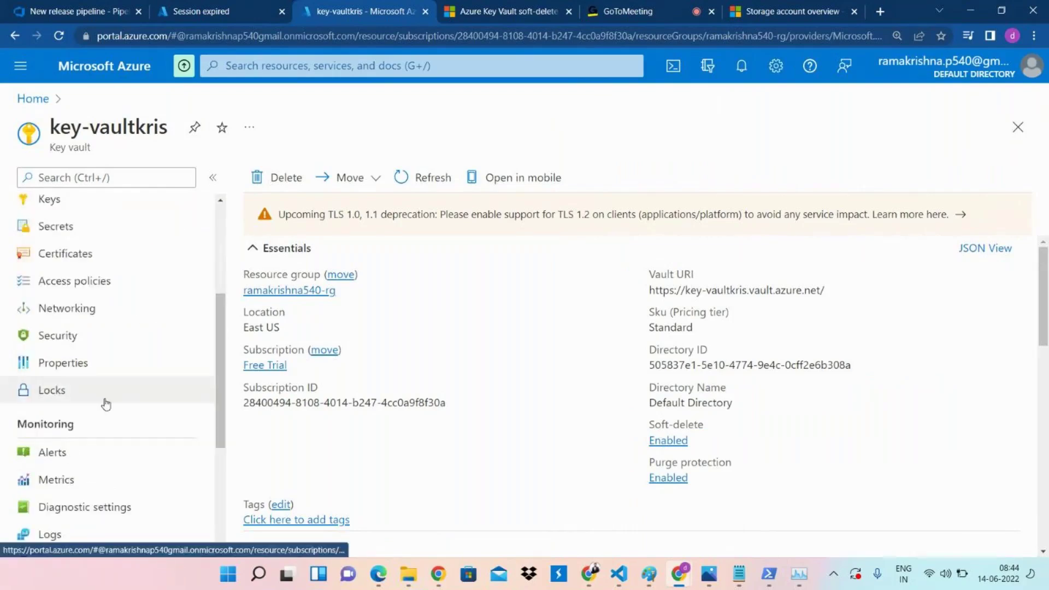
{"action": "left_click", "coordinate": [106, 404]}
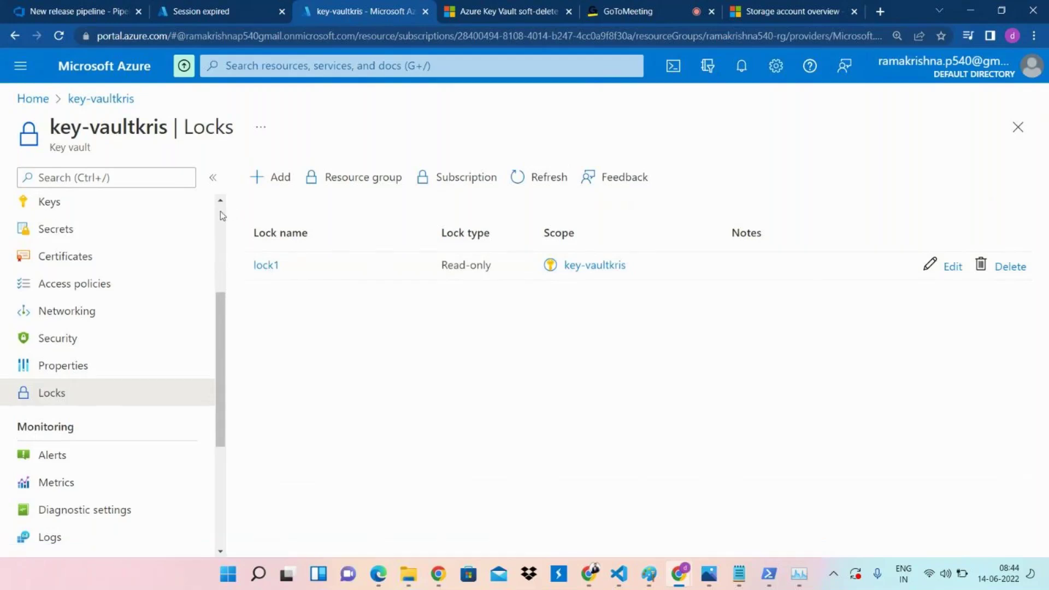
{"action": "scroll", "coordinate": [221, 212], "scroll_direction": "up", "scroll_amount": 3}
{"action": "scroll", "coordinate": [221, 211], "scroll_direction": "up", "scroll_amount": 1}
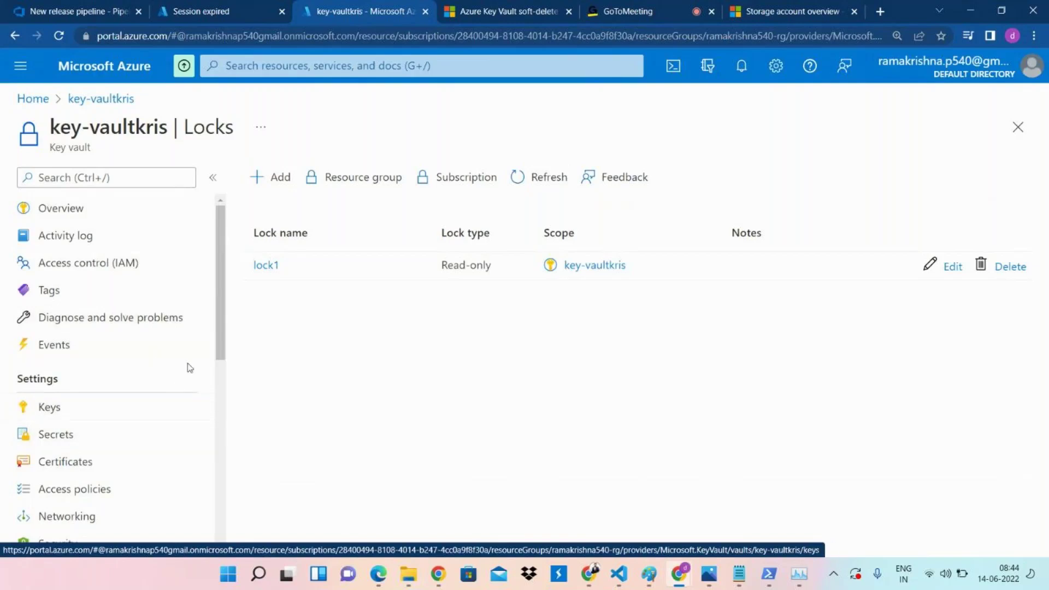
{"action": "left_click_drag", "start_coordinate": [222, 351], "coordinate": [226, 422]}
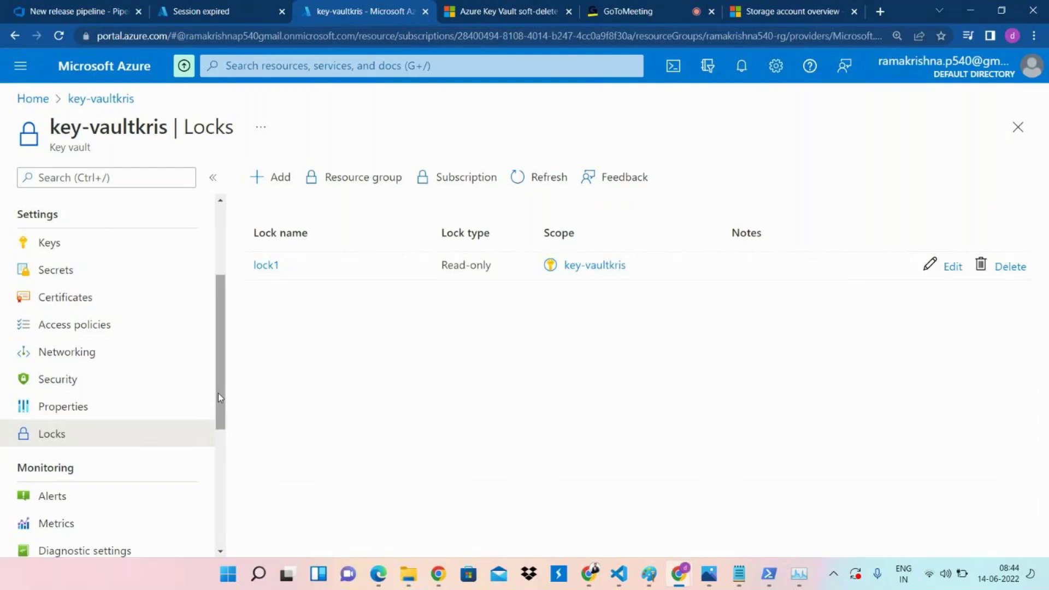
{"action": "left_click", "coordinate": [195, 319]}
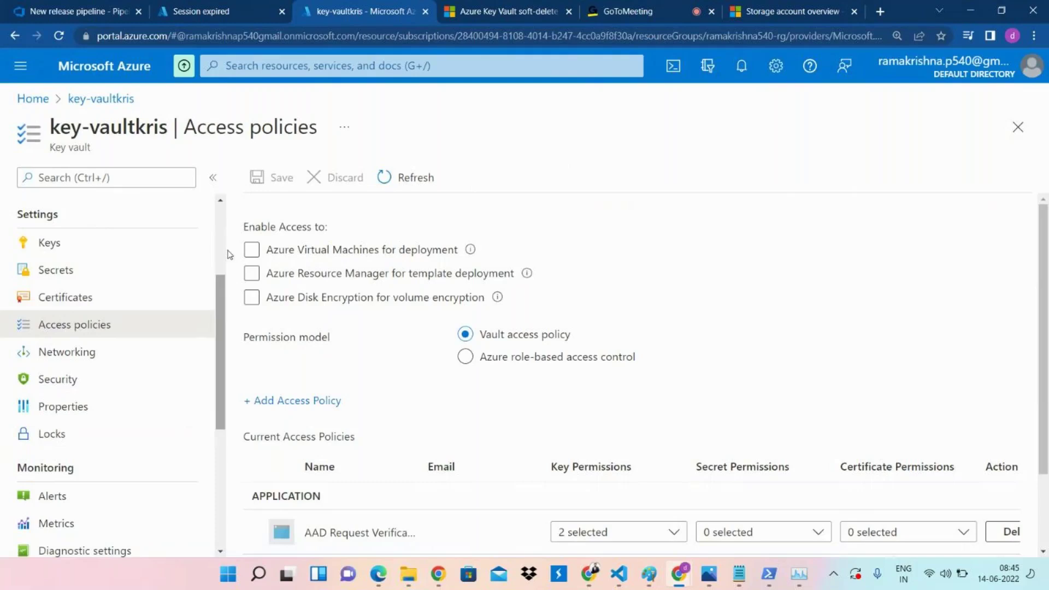
Reload the expired Azure portal session in the other browser tab.
{"action": "left_click", "coordinate": [210, 5]}
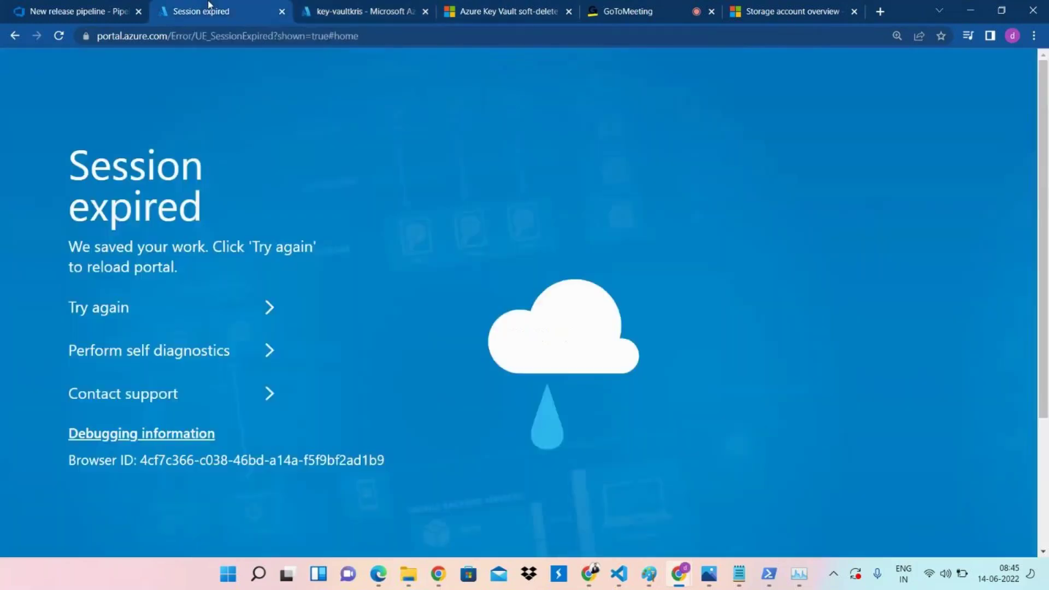
{"action": "left_click", "coordinate": [60, 36]}
{"action": "left_click", "coordinate": [60, 42]}
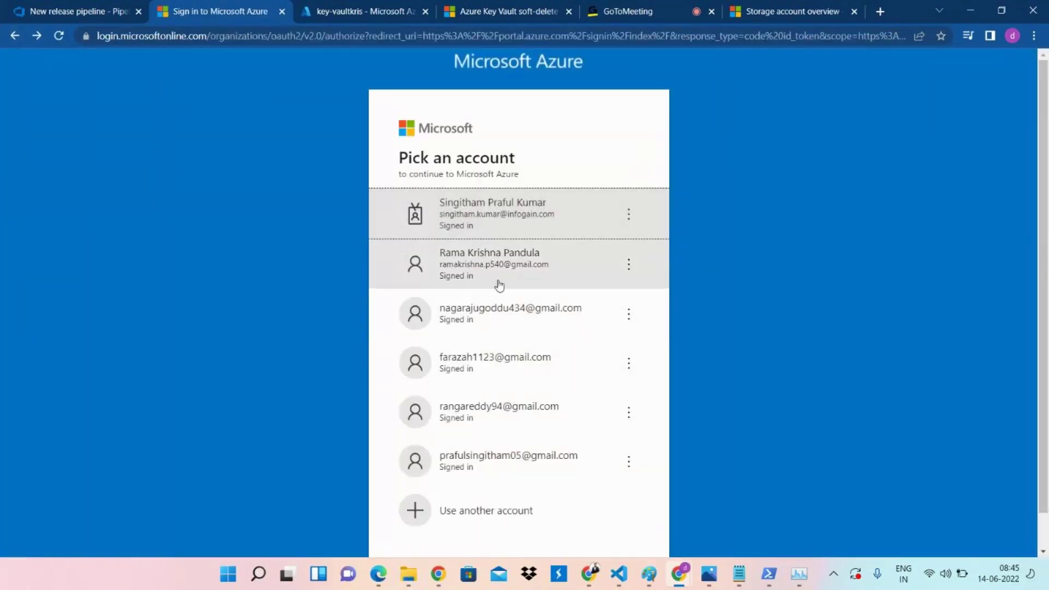
Sign back in and open the vm-tcs virtual machine's overview from Virtual machines.
{"action": "left_click", "coordinate": [497, 276]}
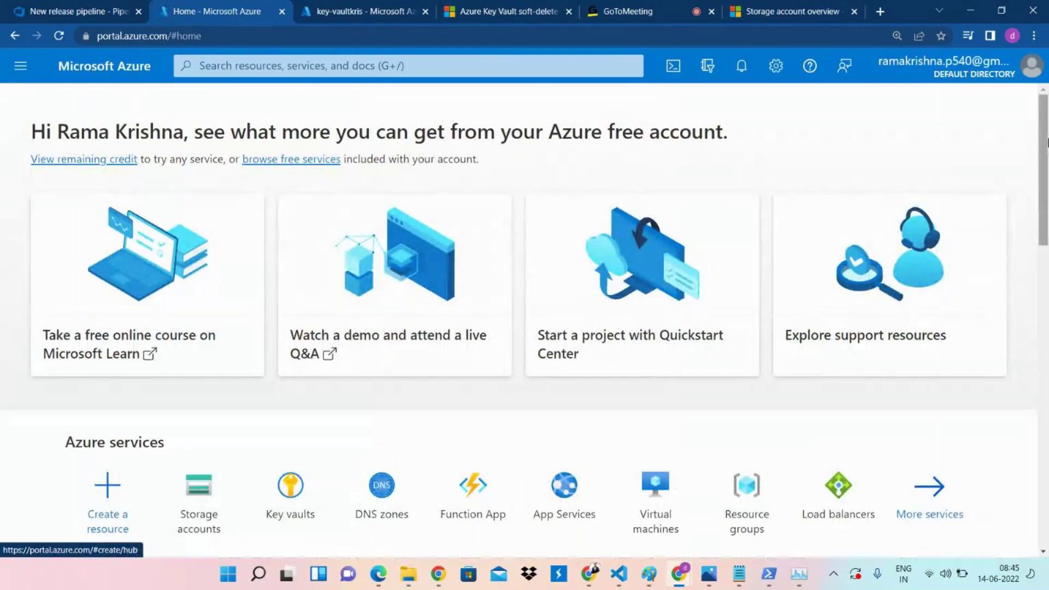
{"action": "scroll", "coordinate": [1046, 230], "scroll_direction": "down", "scroll_amount": 3}
{"action": "left_click", "coordinate": [687, 351]}
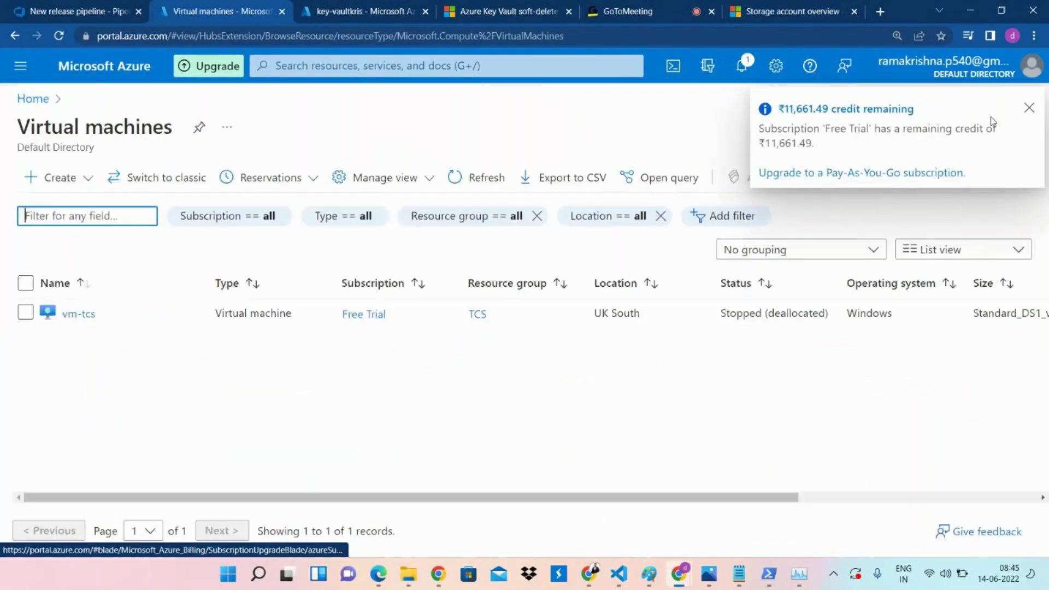
{"action": "left_click", "coordinate": [77, 316]}
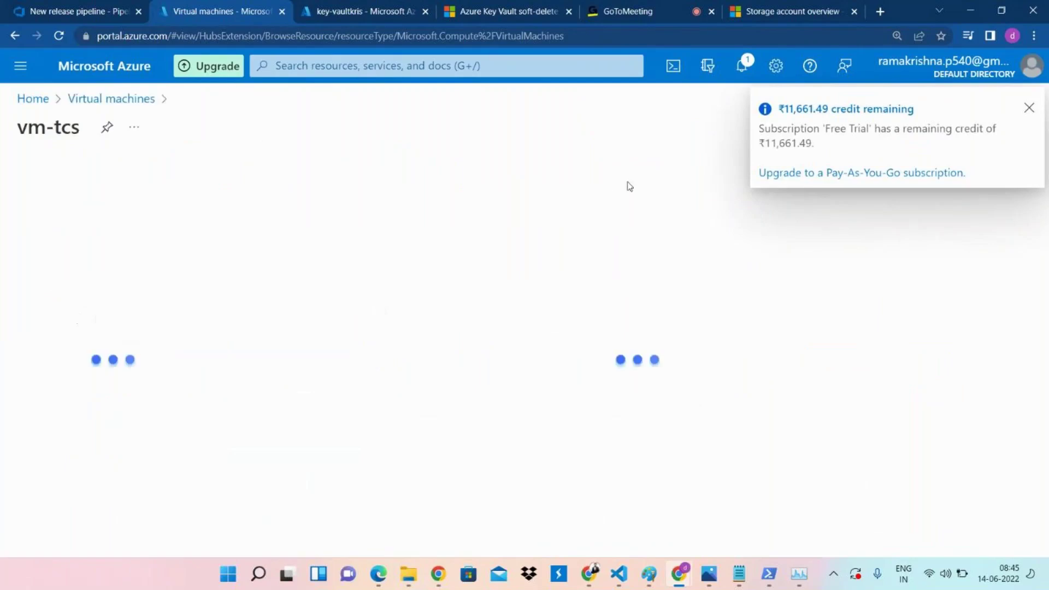
{"action": "left_click", "coordinate": [1029, 109]}
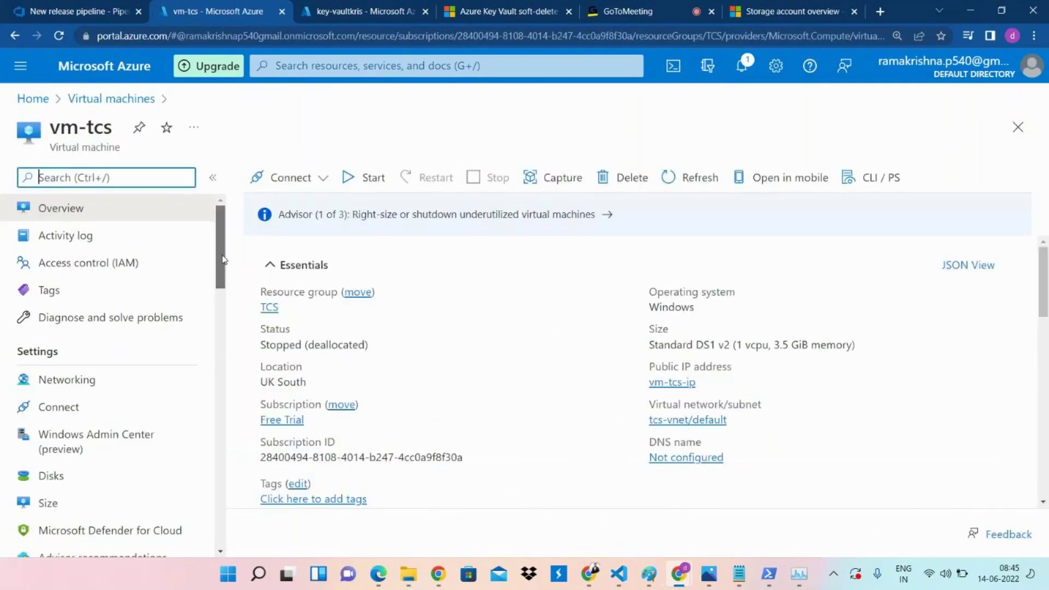
{"action": "scroll", "coordinate": [220, 284], "scroll_direction": "down", "scroll_amount": 1}
{"action": "scroll", "coordinate": [221, 306], "scroll_direction": "down", "scroll_amount": 7}
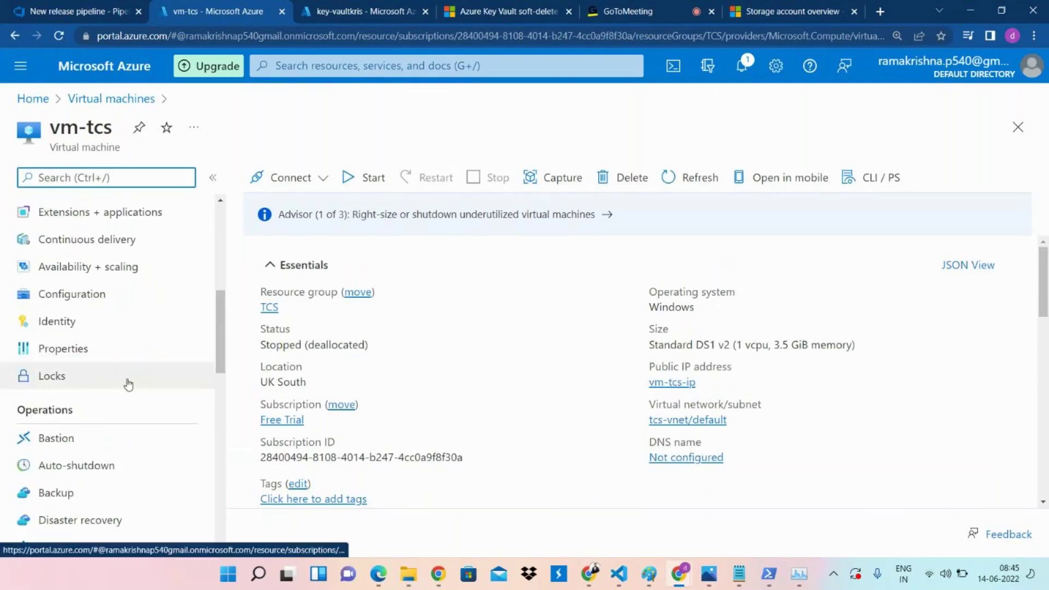
Add a Read-only lock named lovj to vm-tcs and refresh its lock list.
{"action": "left_click", "coordinate": [128, 383]}
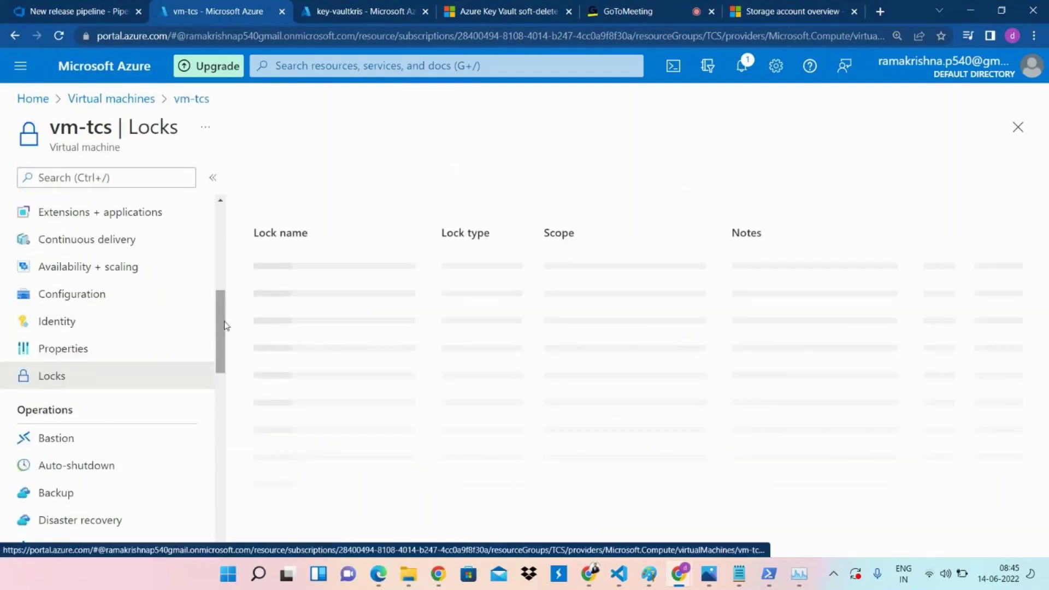
{"action": "left_click", "coordinate": [279, 180]}
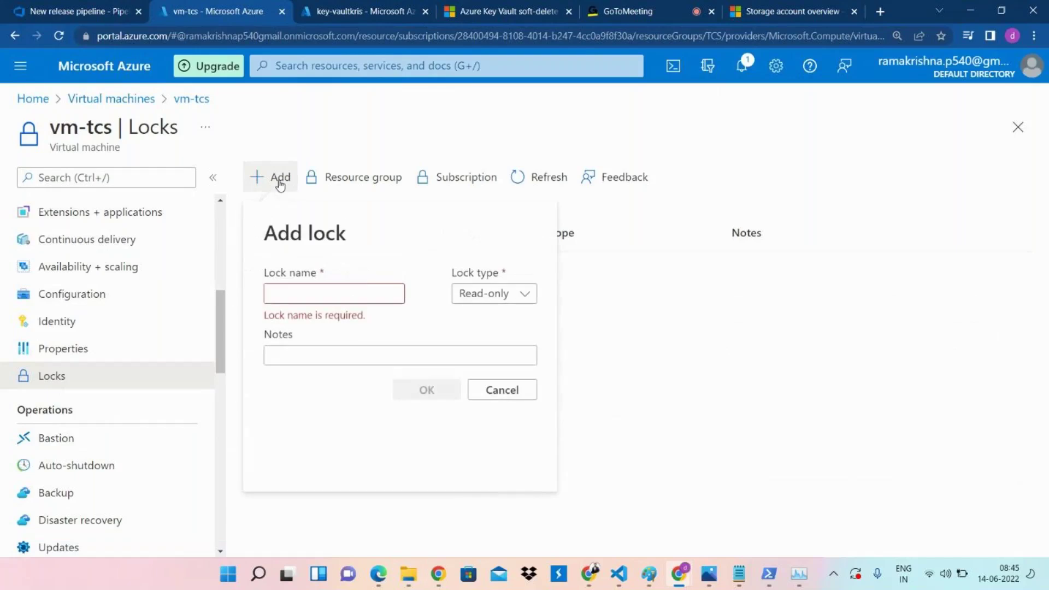
{"action": "left_click", "coordinate": [361, 289]}
{"action": "type", "text": "lovj"}
{"action": "left_click", "coordinate": [428, 381]}
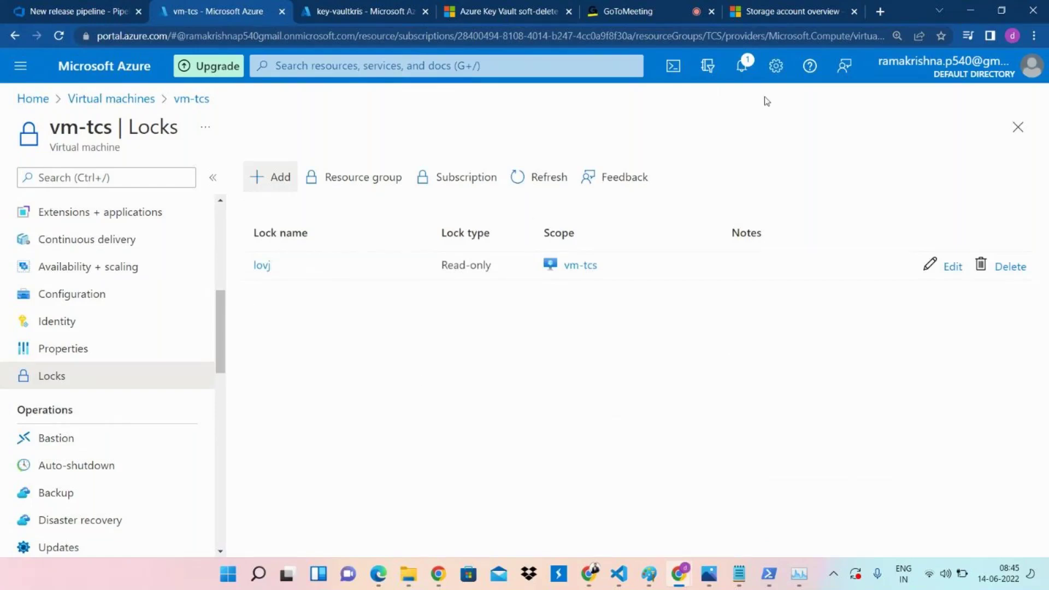
{"action": "left_click", "coordinate": [742, 80]}
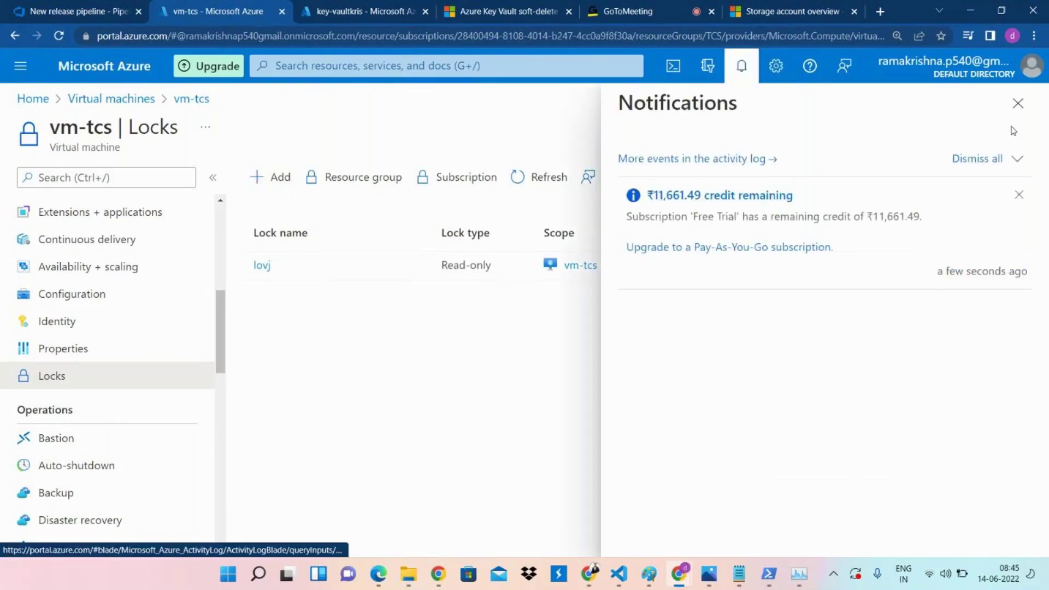
{"action": "left_click", "coordinate": [1018, 103]}
{"action": "left_click", "coordinate": [562, 184]}
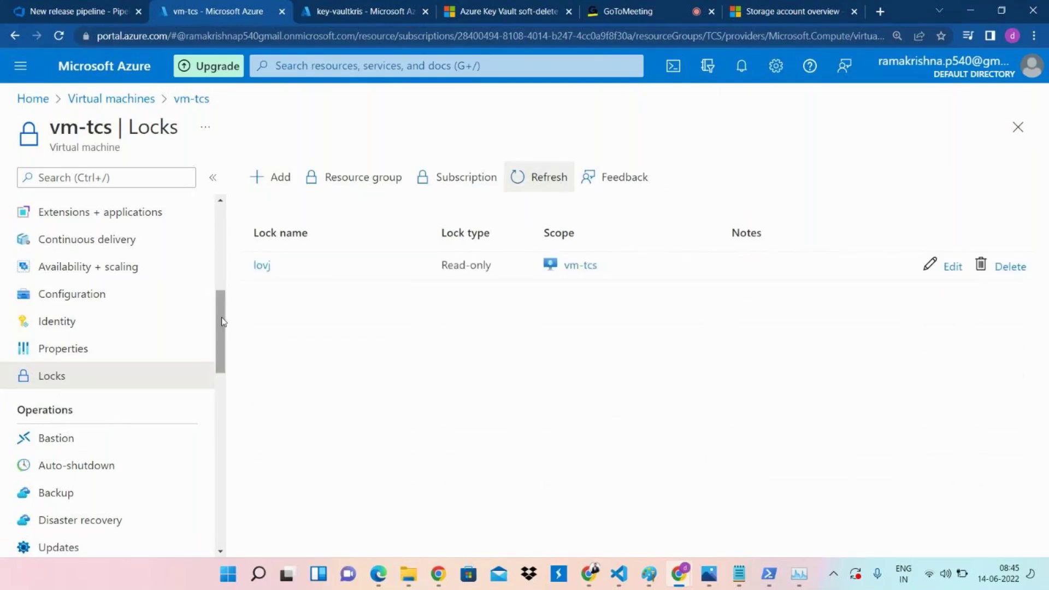
{"action": "left_click_drag", "start_coordinate": [218, 328], "coordinate": [230, 158]}
Attempt to delete vm-tcs, acknowledging the permanent-deletion warning, which the lock blocks.
{"action": "left_click", "coordinate": [102, 215]}
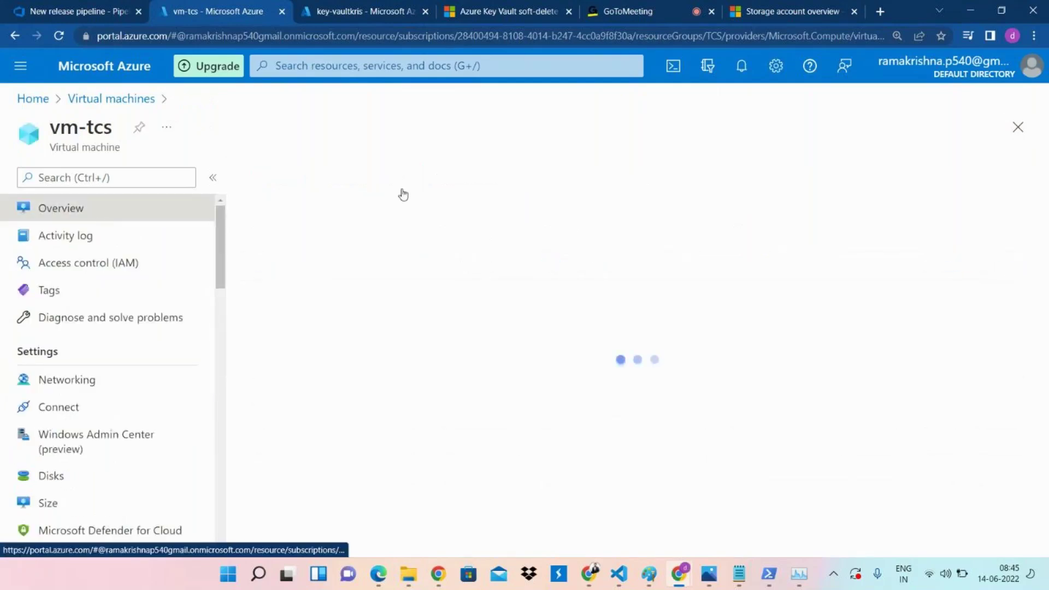
{"action": "left_click", "coordinate": [615, 184]}
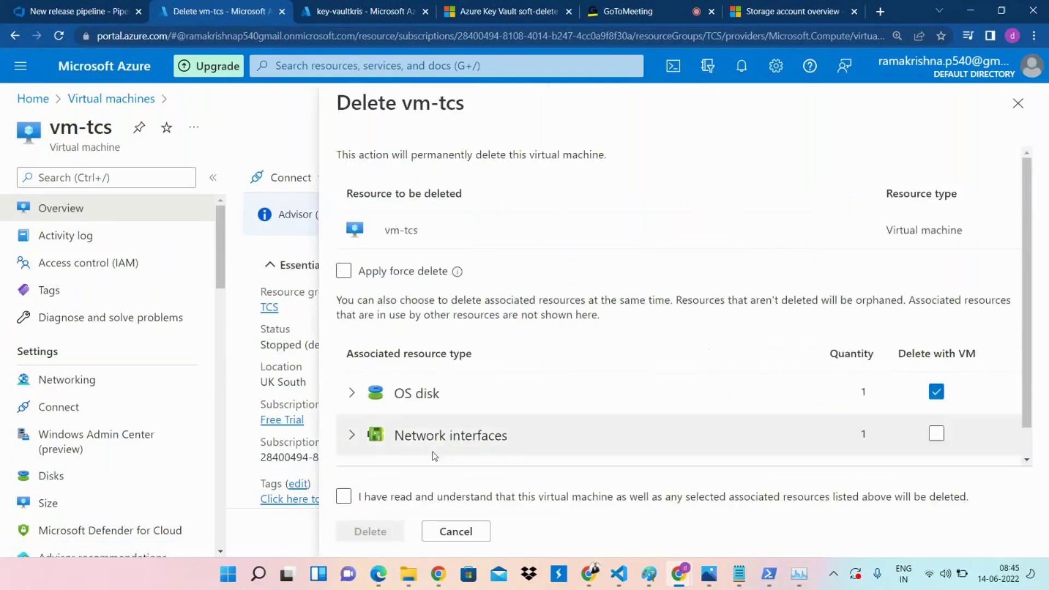
{"action": "left_click", "coordinate": [345, 497]}
{"action": "left_click", "coordinate": [370, 531]}
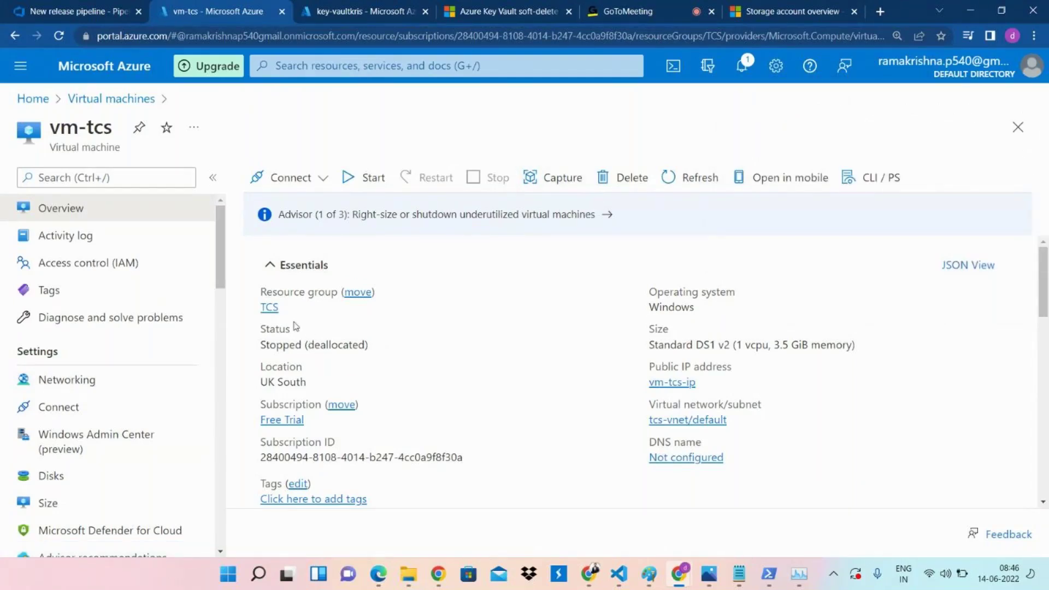
Delete the lovj lock so vm-tcs has no locks, then return to the VM overview.
{"action": "scroll", "coordinate": [167, 433], "scroll_direction": "down", "scroll_amount": 2}
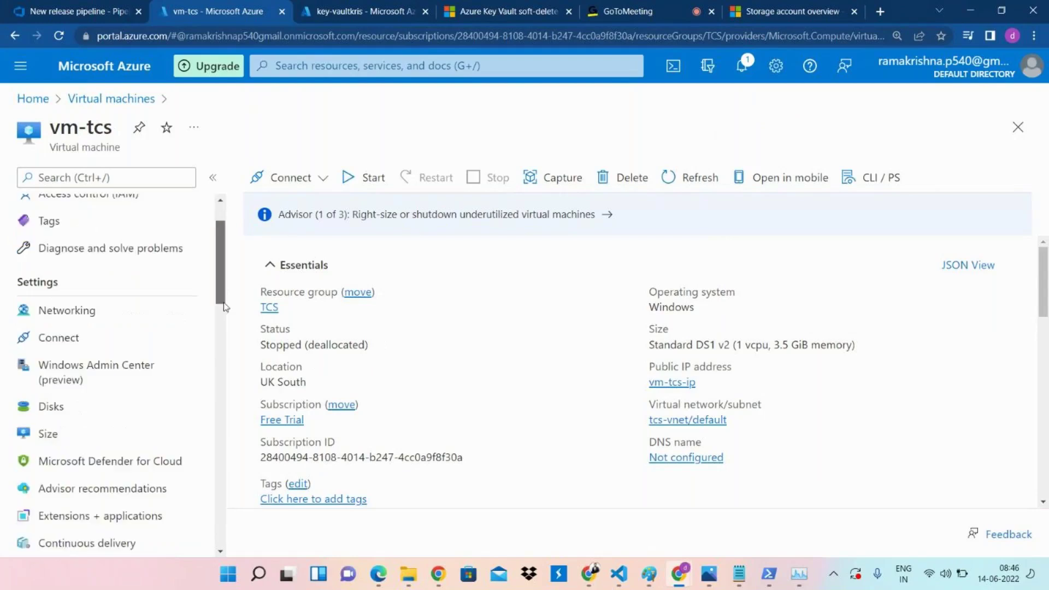
{"action": "scroll", "coordinate": [222, 268], "scroll_direction": "up", "scroll_amount": 2}
{"action": "scroll", "coordinate": [221, 268], "scroll_direction": "down", "scroll_amount": 1}
{"action": "left_click_drag", "start_coordinate": [227, 268], "coordinate": [197, 347]}
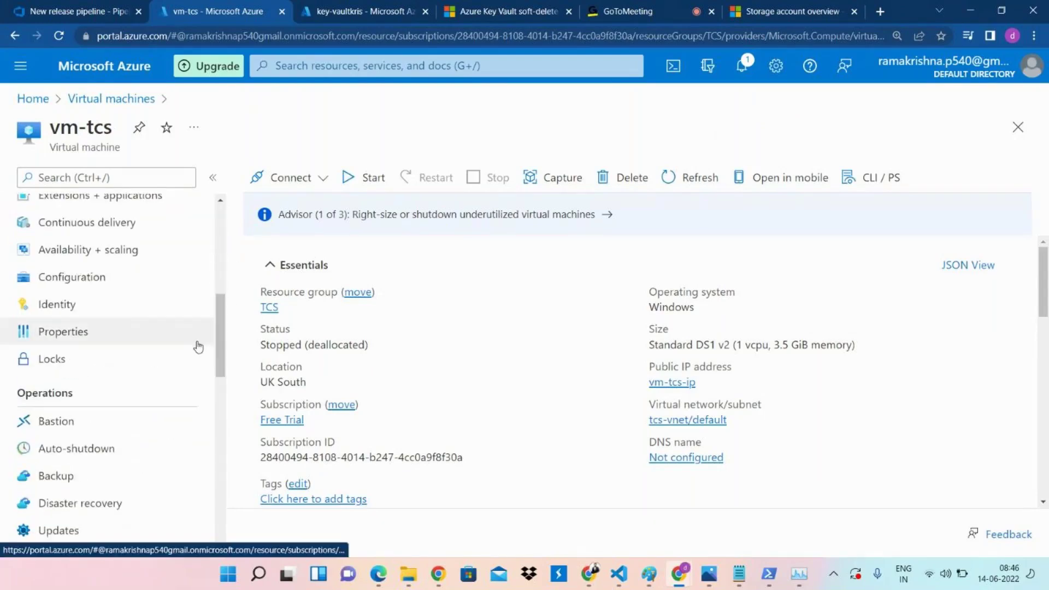
{"action": "left_click", "coordinate": [196, 358]}
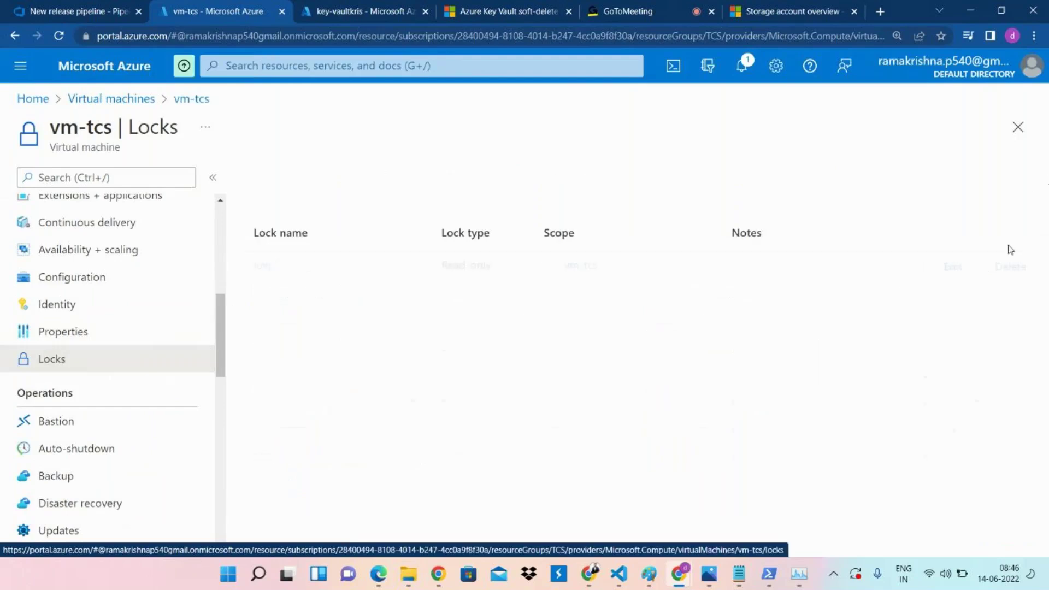
{"action": "left_click", "coordinate": [1005, 269]}
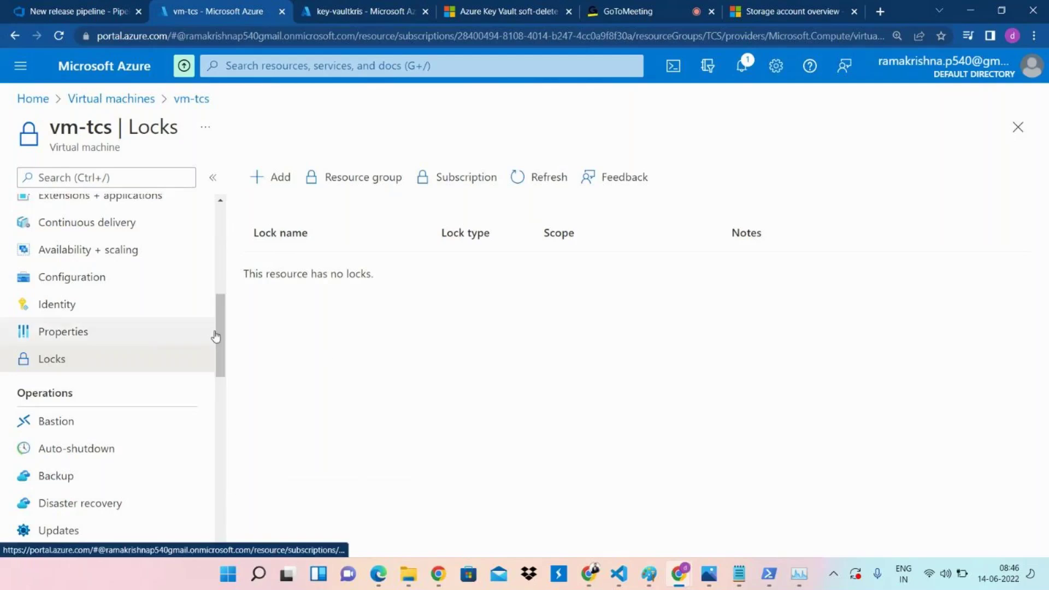
{"action": "left_click_drag", "start_coordinate": [220, 299], "coordinate": [221, 212]}
{"action": "left_click", "coordinate": [202, 204]}
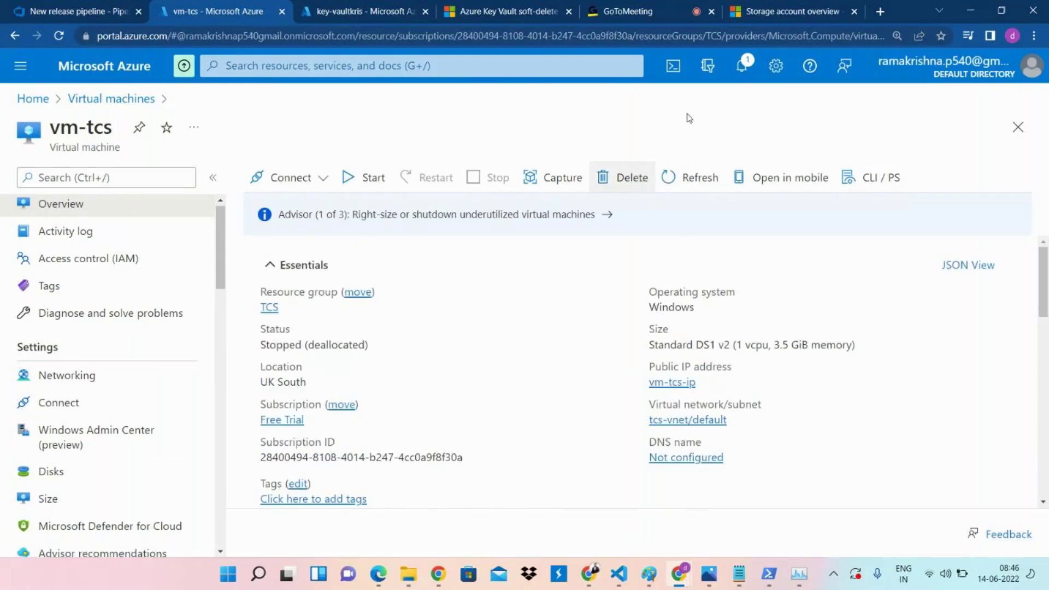
Switch to the GoToMeeting tab showing the meeting's participants.
{"action": "left_click", "coordinate": [671, 7]}
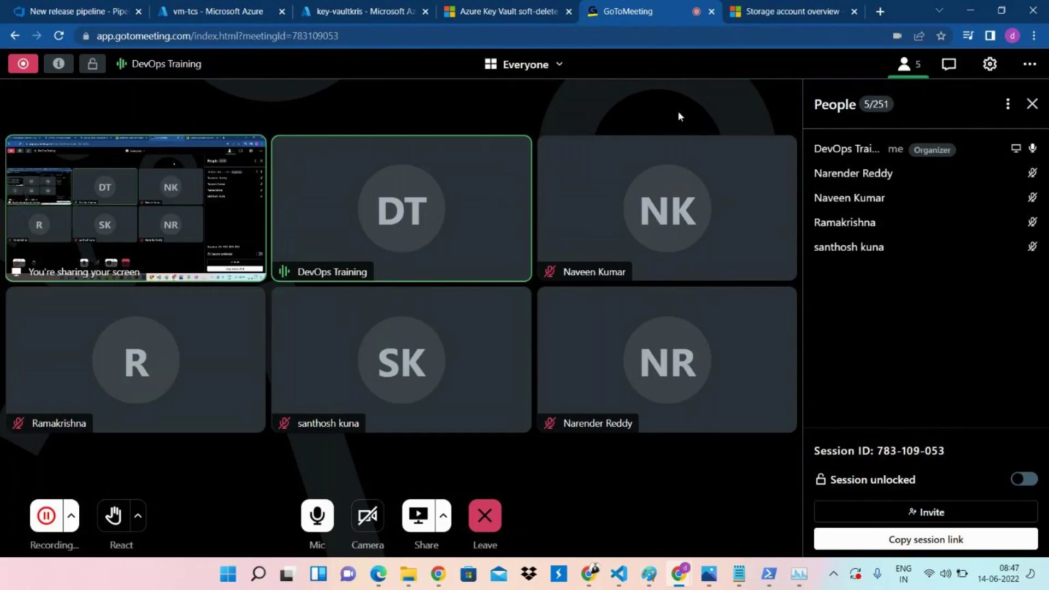
Go back to the key-vaultkris Access policies tab in the Azure Portal.
{"action": "left_click", "coordinate": [366, 11]}
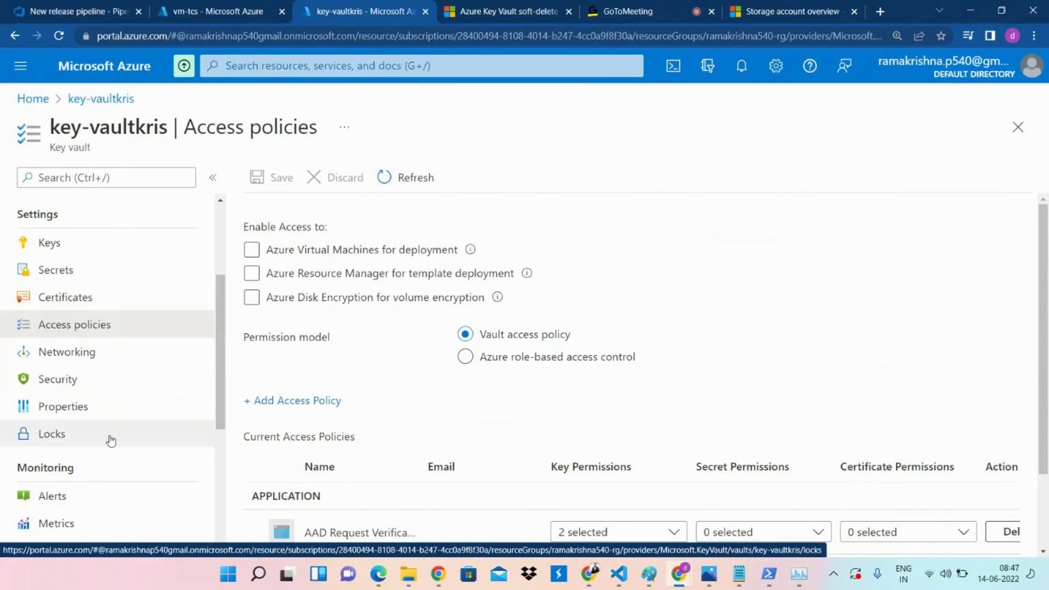
Start generating a new key in key-vaultkris and name it key1.
{"action": "left_click", "coordinate": [55, 257]}
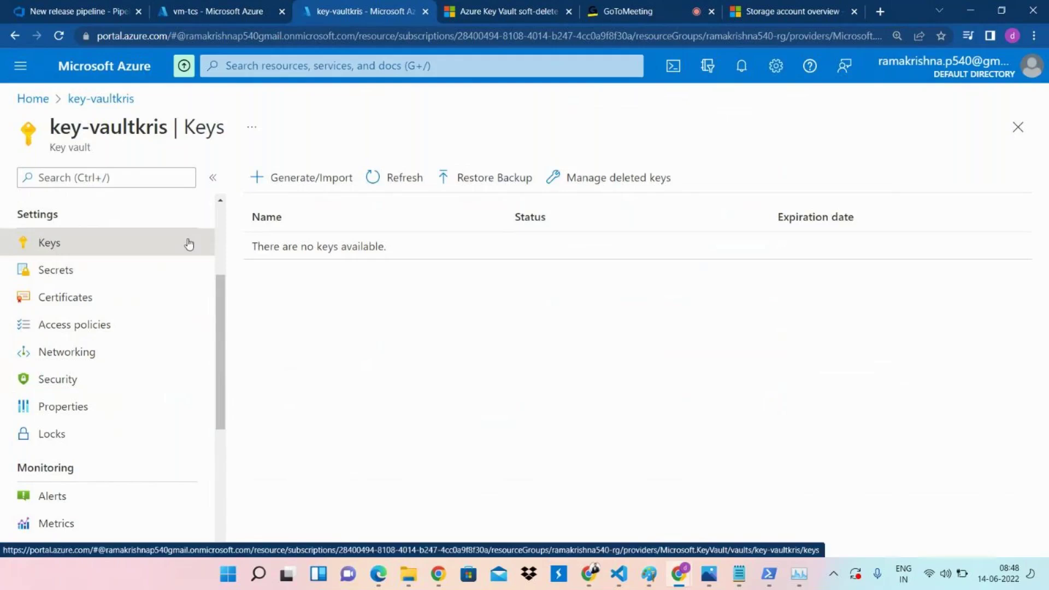
{"action": "left_click", "coordinate": [302, 181]}
{"action": "left_click", "coordinate": [289, 237]}
{"action": "type", "text": "ke"}
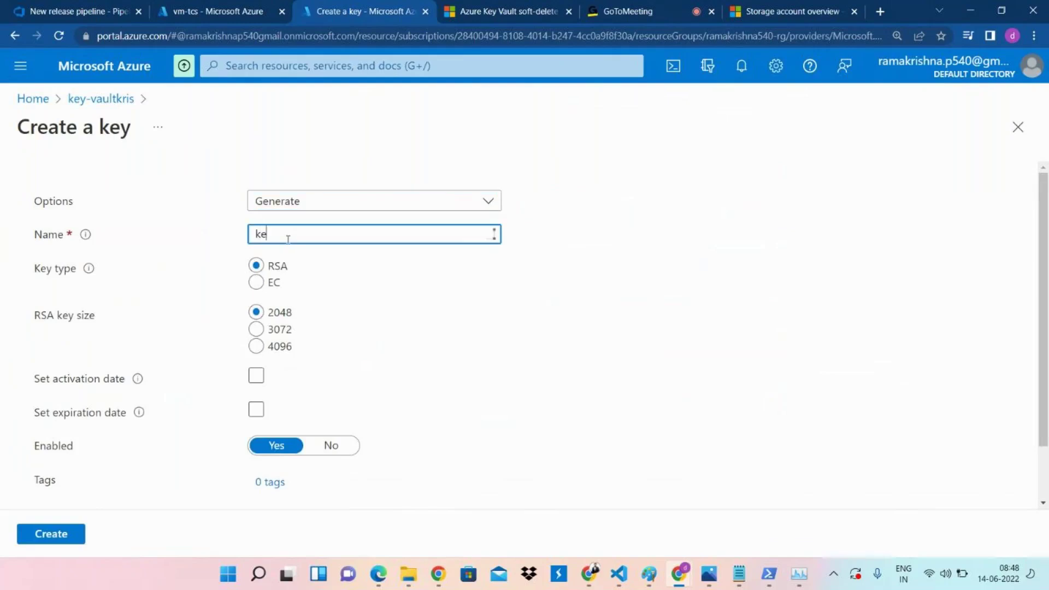
{"action": "type", "text": "y1"}
Google 'rsa algorithm', expand 'What is RSA algorithm?', and open the GeeksforGeeks RSA article.
{"action": "left_click", "coordinate": [880, 12]}
{"action": "left_click", "coordinate": [880, 12]}
{"action": "left_click", "coordinate": [781, 35]}
{"action": "type", "text": "ra"}
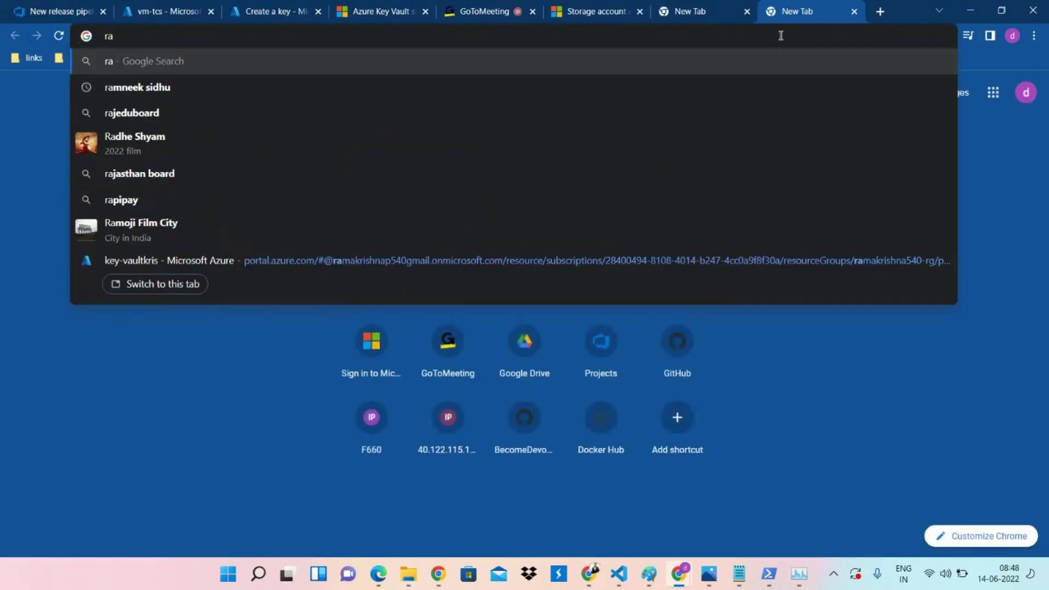
{"action": "key", "text": "BackSpace"}
{"action": "type", "text": "sa"}
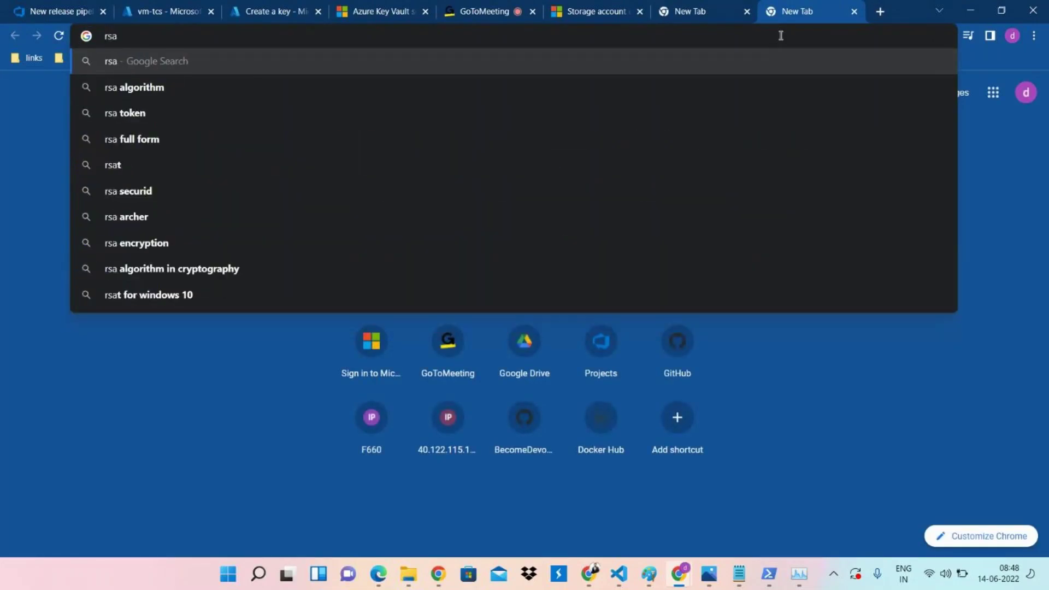
{"action": "left_click", "coordinate": [714, 89]}
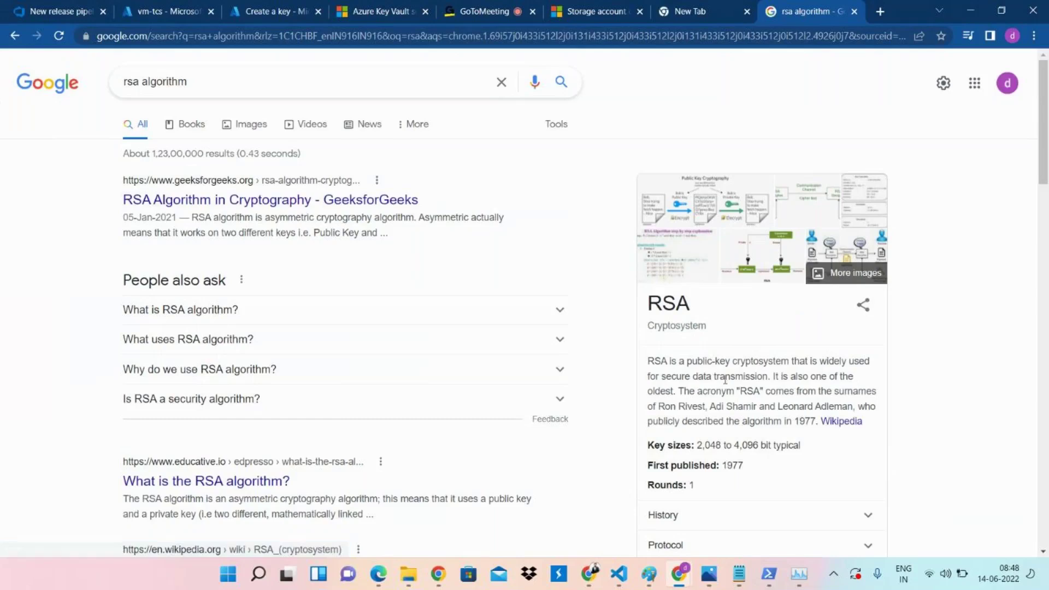
{"action": "left_click", "coordinate": [558, 305]}
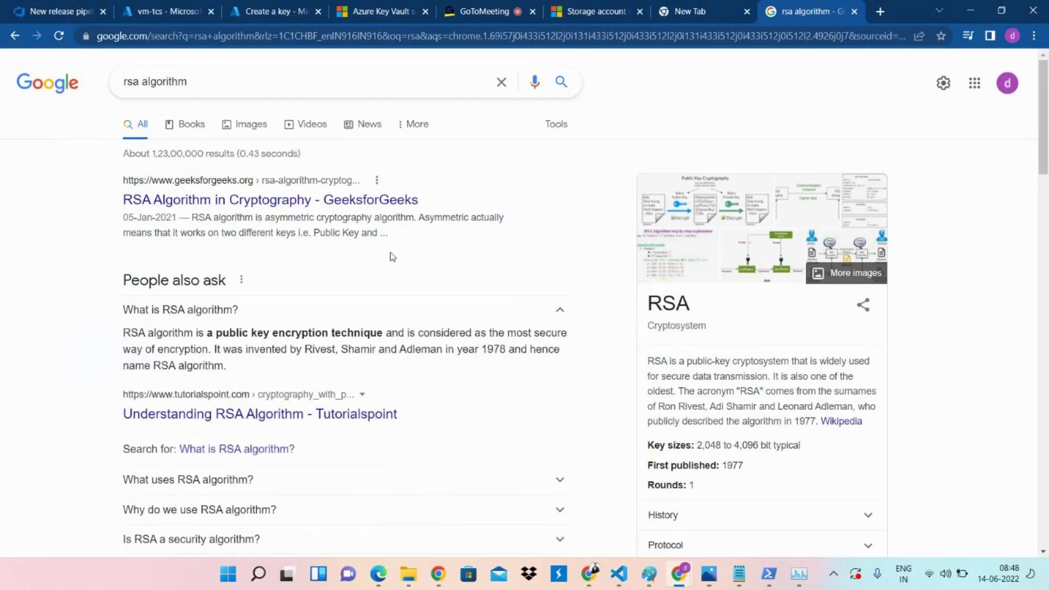
{"action": "left_click", "coordinate": [331, 200]}
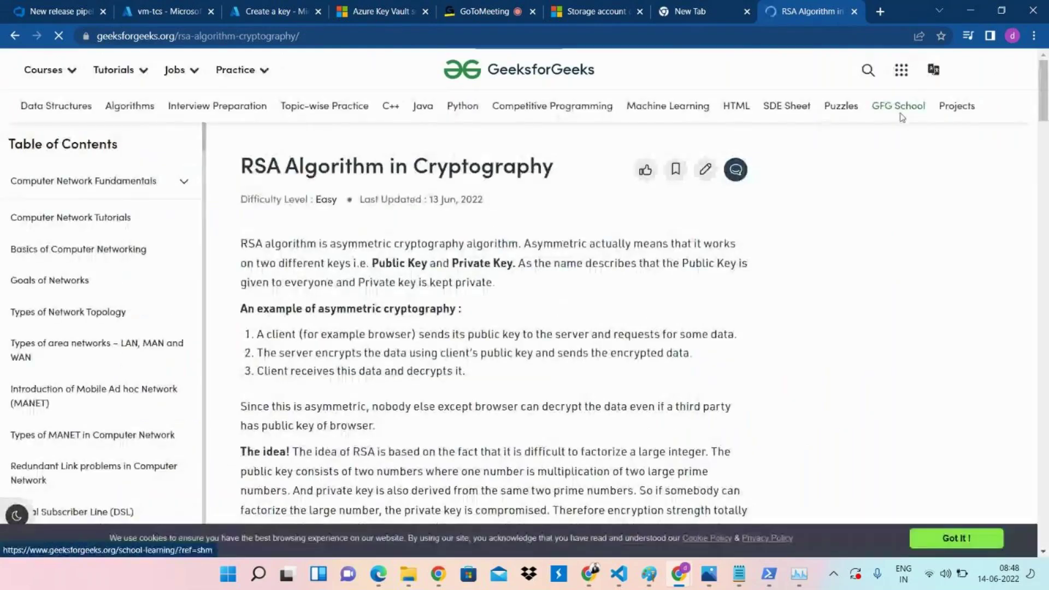
Scroll the RSA article to its output example, dismissing the Google sign-in and login popups.
{"action": "left_click_drag", "start_coordinate": [1044, 77], "coordinate": [1047, 121]}
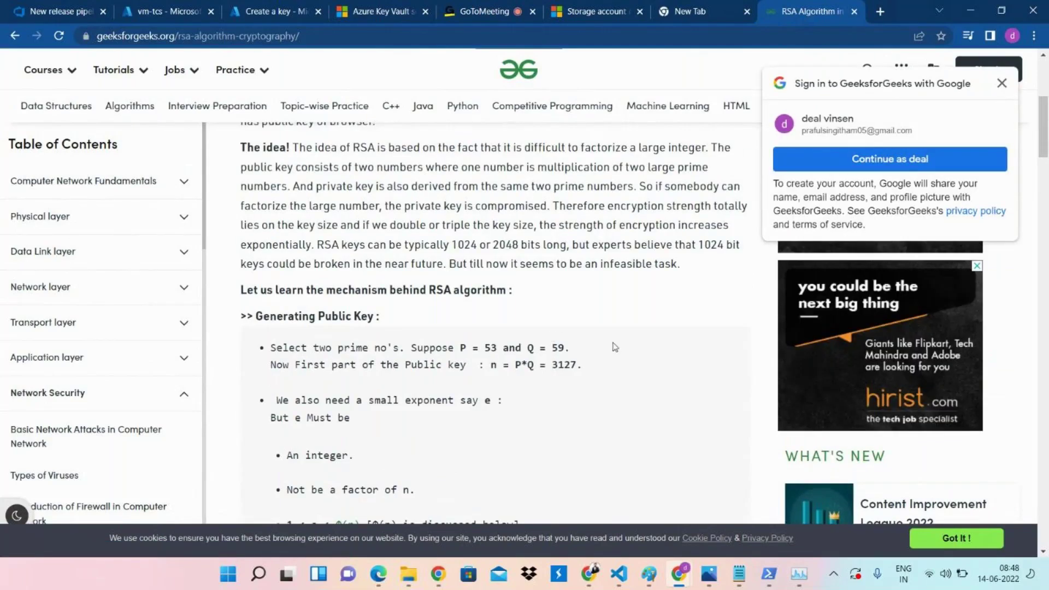
{"action": "left_click_drag", "start_coordinate": [1045, 115], "coordinate": [1047, 132]}
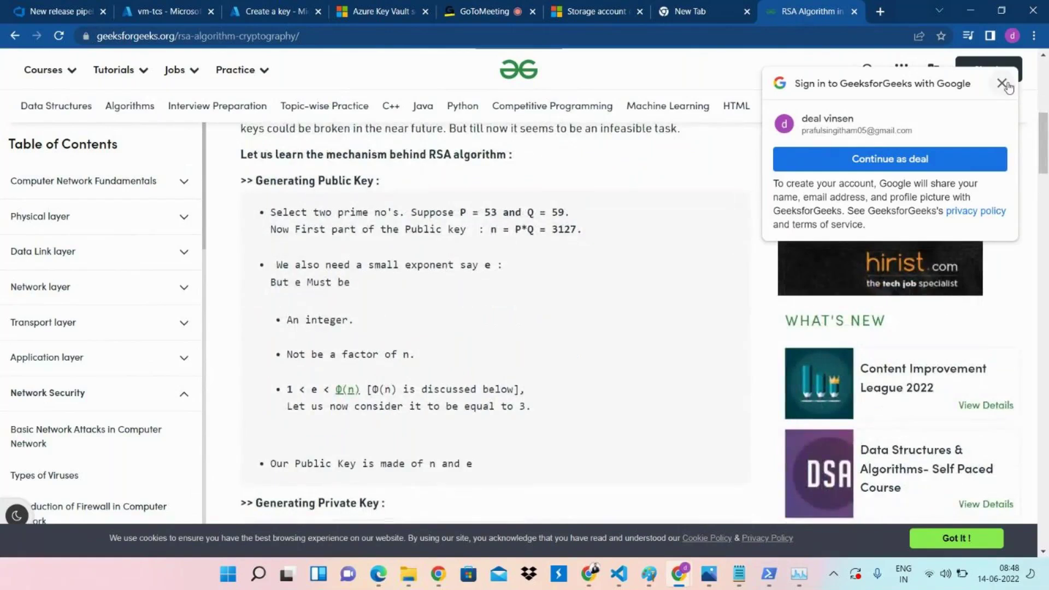
{"action": "left_click", "coordinate": [1003, 83]}
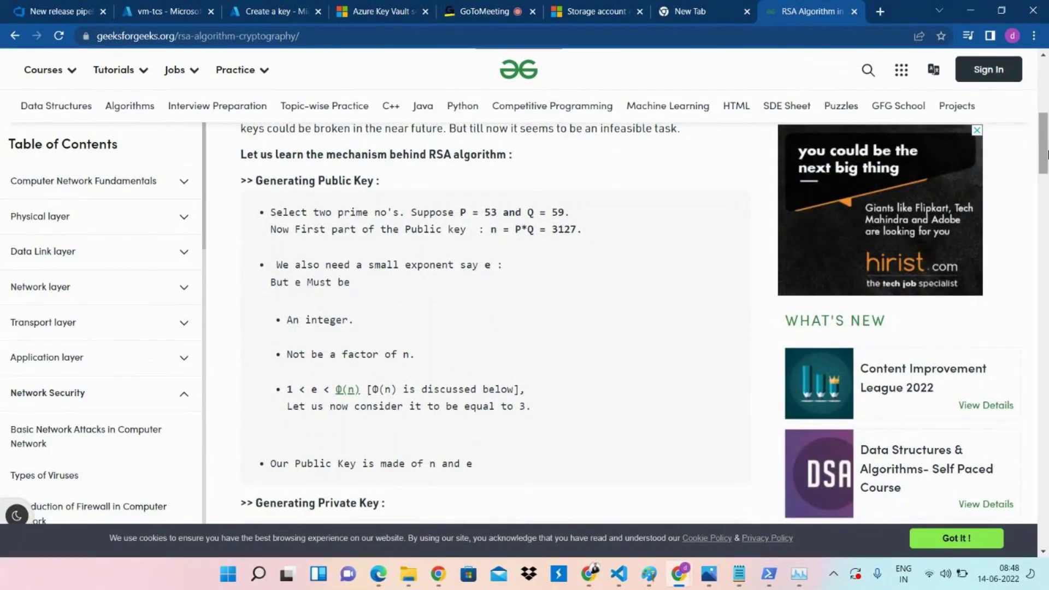
{"action": "left_click_drag", "start_coordinate": [1045, 153], "coordinate": [1047, 184]}
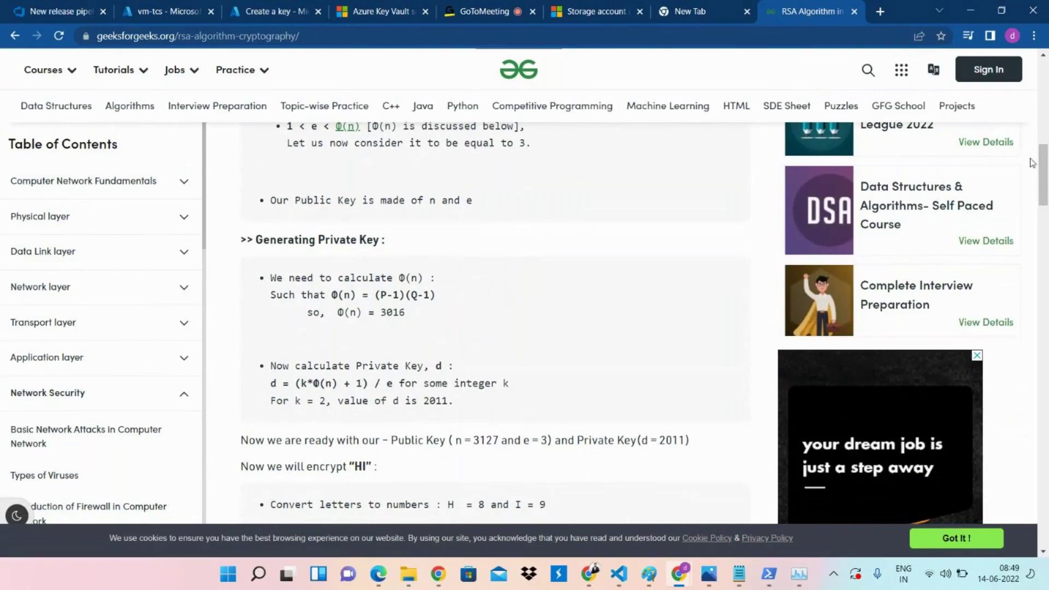
{"action": "left_click_drag", "start_coordinate": [1047, 182], "coordinate": [1046, 376]}
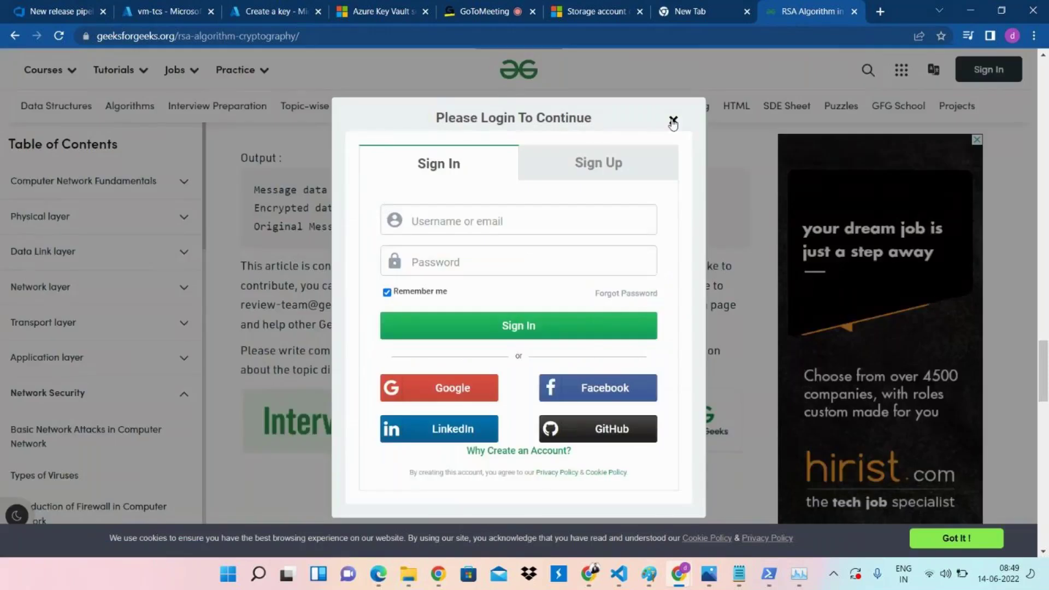
{"action": "left_click", "coordinate": [673, 121]}
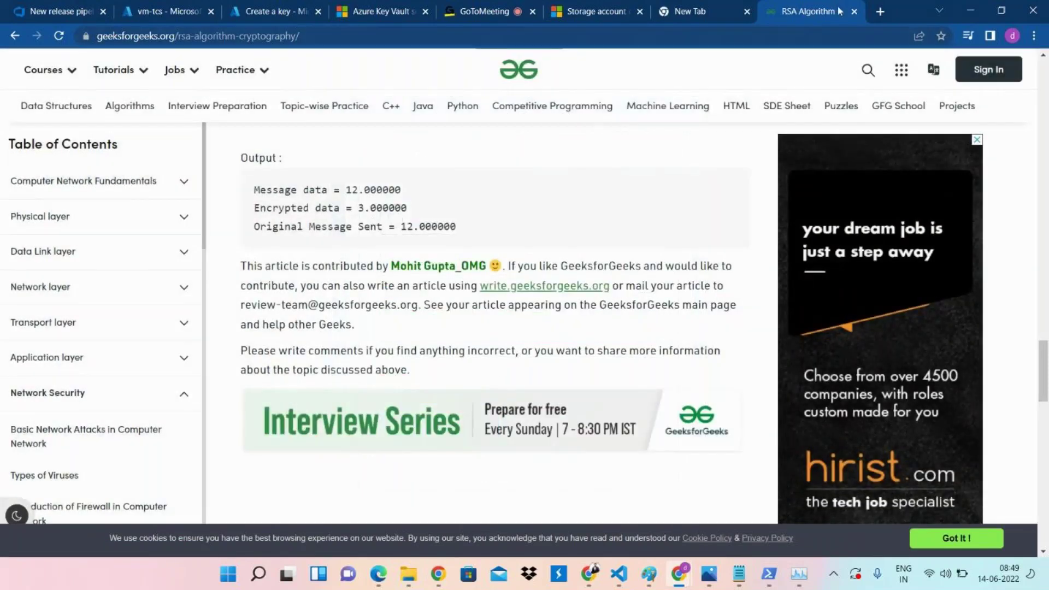
Close the RSA article and spare tabs, return to the Create a key form, and open a fresh tab.
{"action": "left_click", "coordinate": [853, 12]}
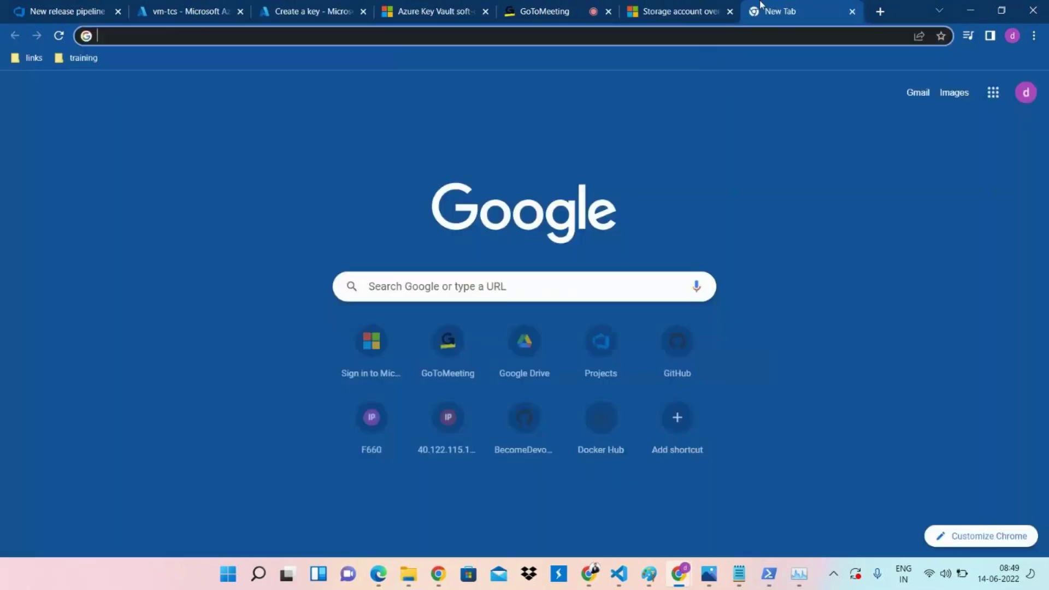
{"action": "left_click", "coordinate": [855, 12]}
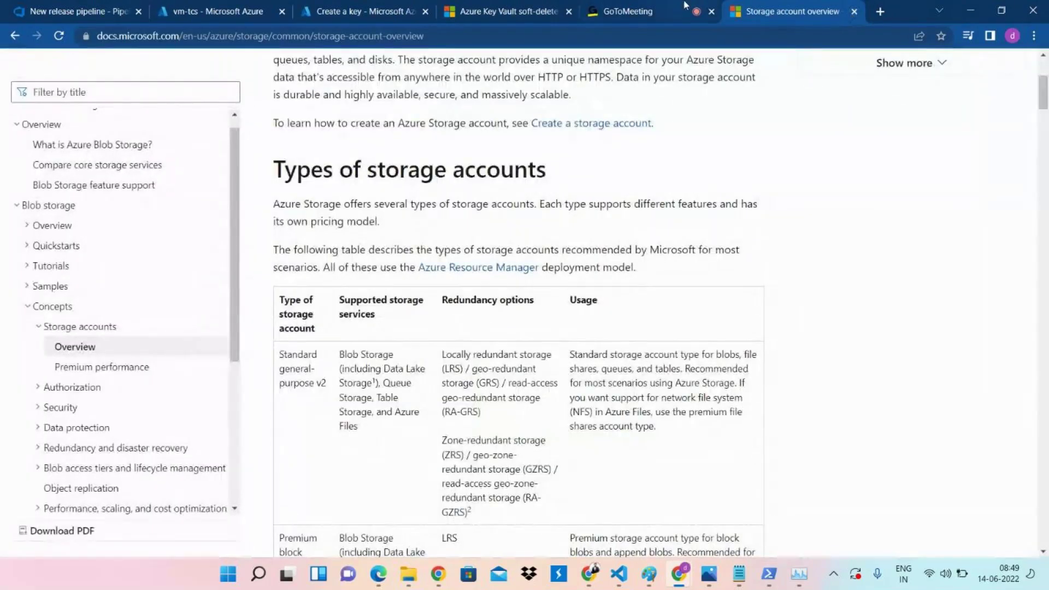
{"action": "left_click", "coordinate": [615, 20]}
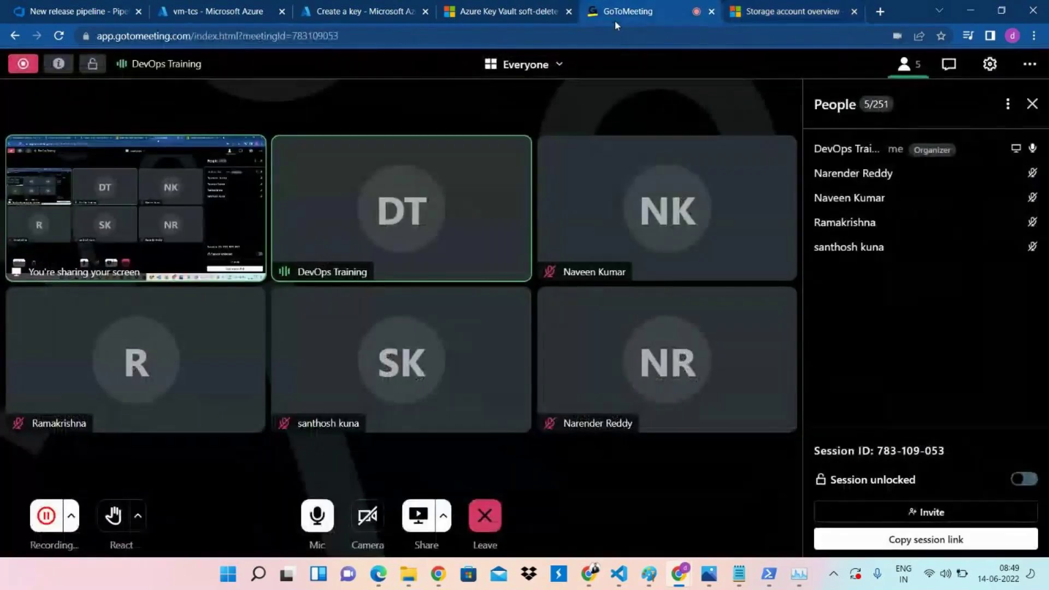
{"action": "left_click", "coordinate": [511, 11]}
{"action": "left_click", "coordinate": [369, 11]}
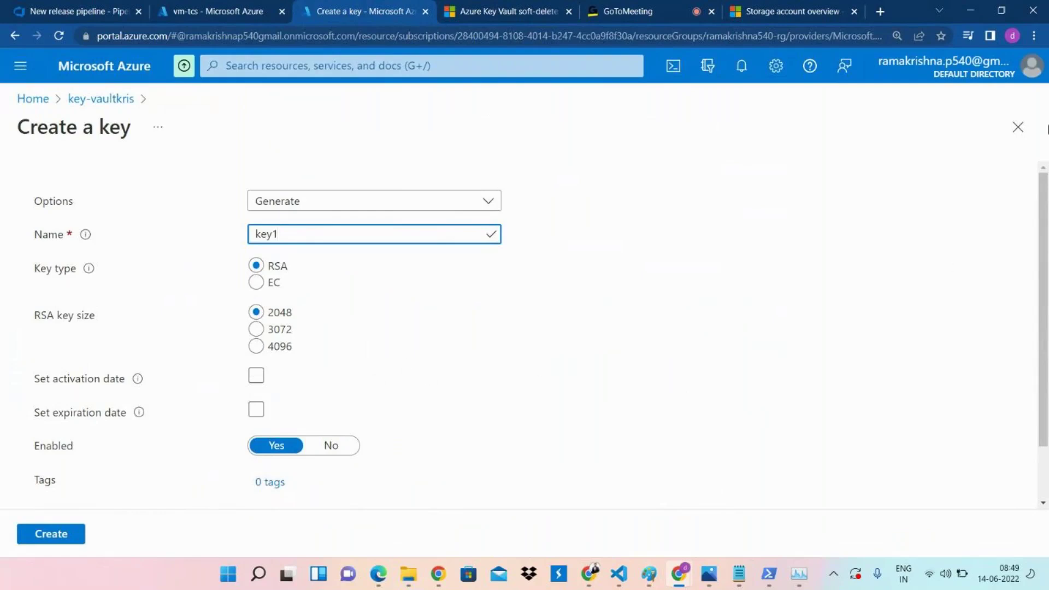
{"action": "left_click", "coordinate": [1047, 153]}
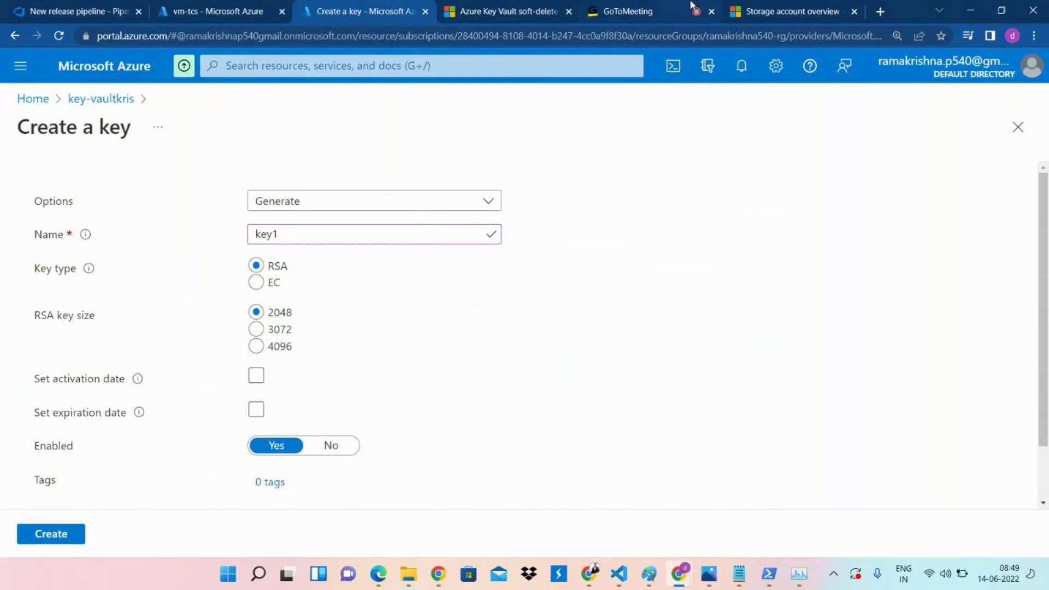
{"action": "left_click", "coordinate": [880, 12]}
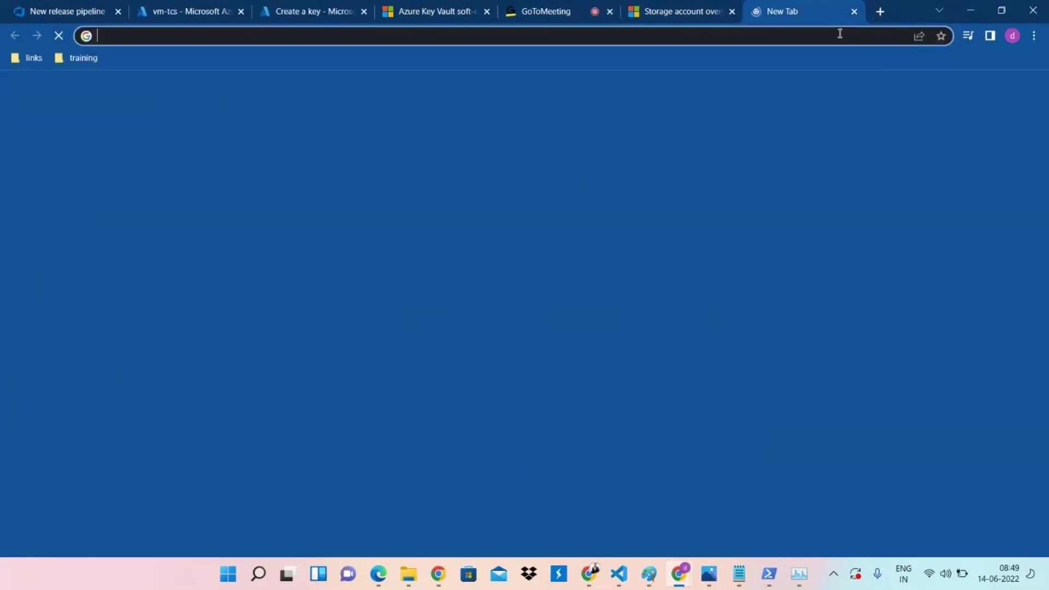
Google '1gb size', expand 'What size is 1GB?', then return to the Key Vault soft-delete docs.
{"action": "left_click", "coordinate": [838, 38]}
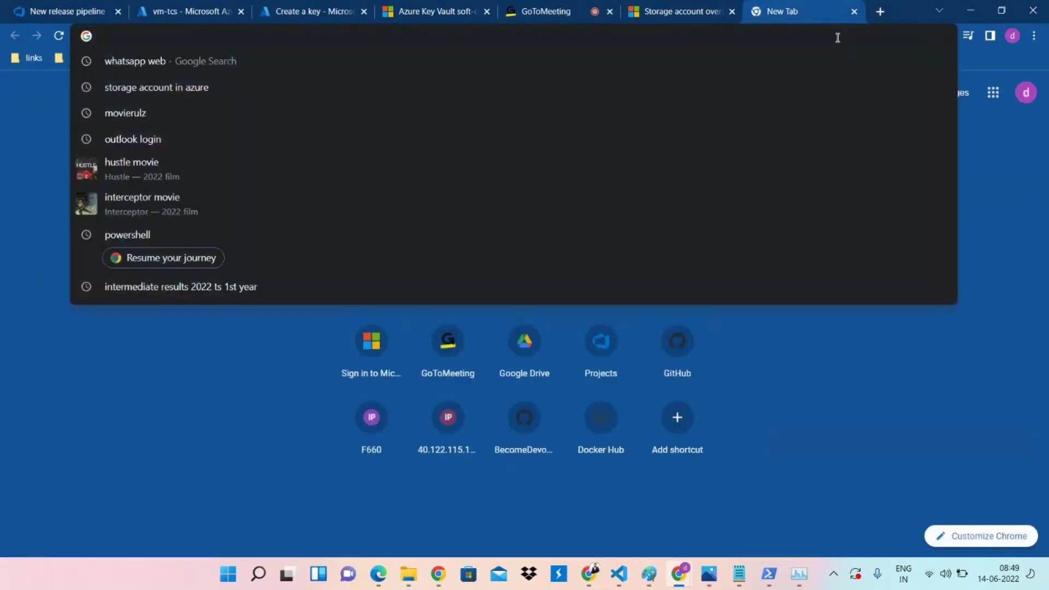
{"action": "type", "text": "1gb"}
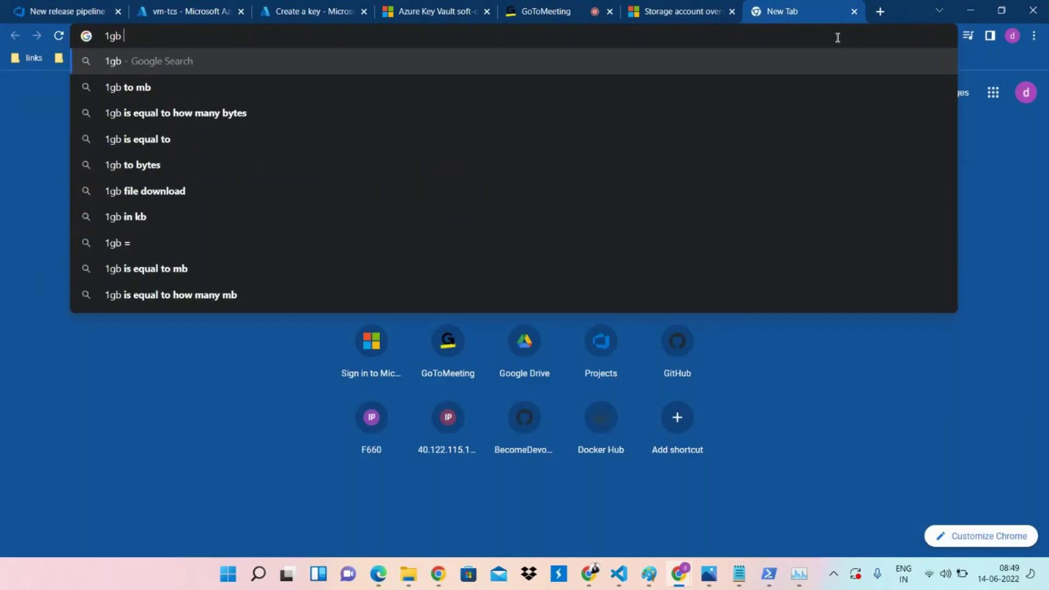
{"action": "type", "text": " size"}
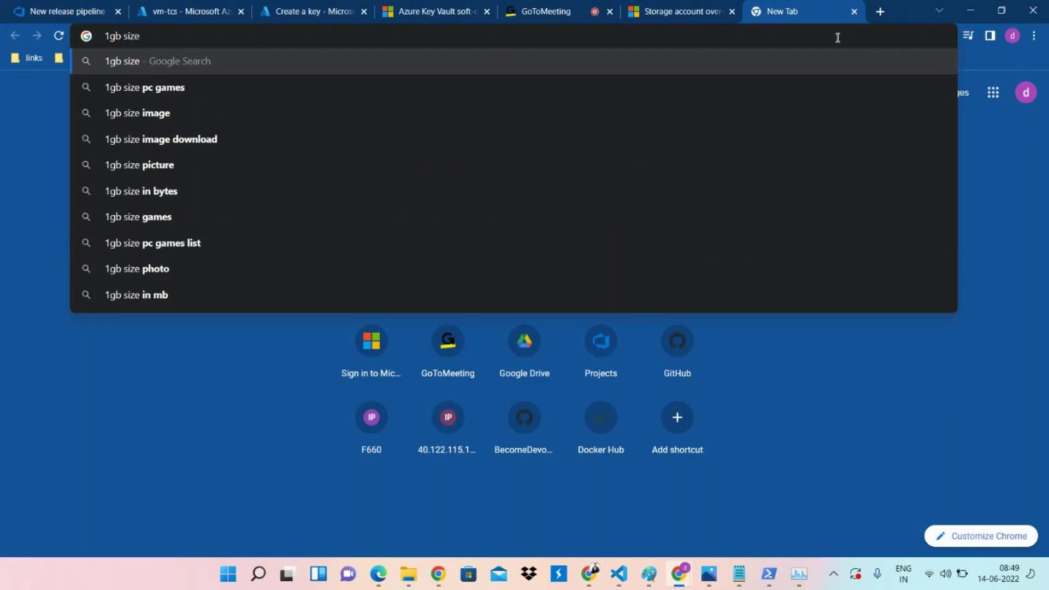
{"action": "key", "text": "Return"}
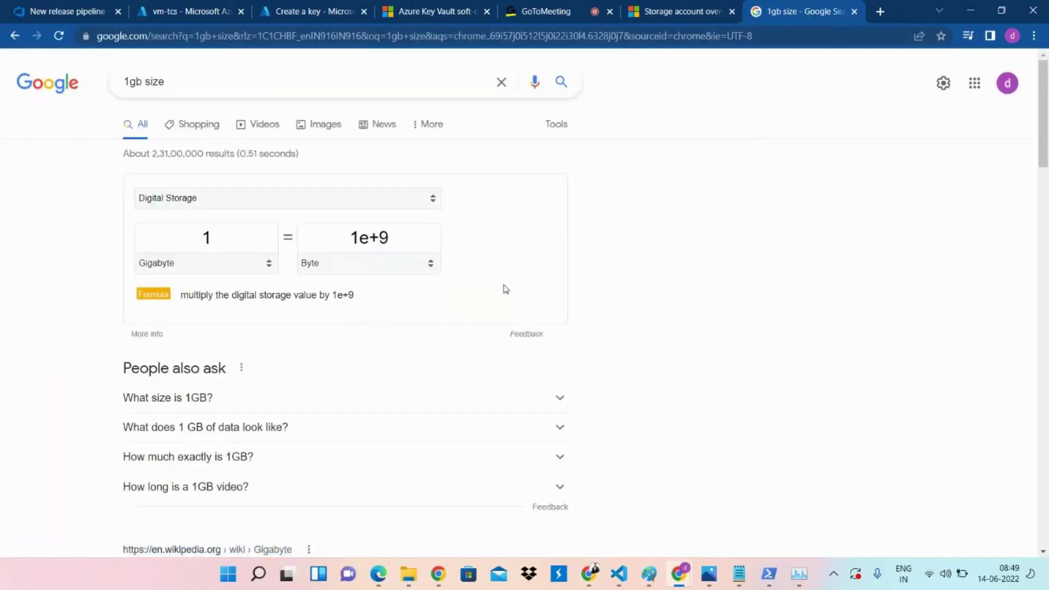
{"action": "left_click", "coordinate": [562, 401]}
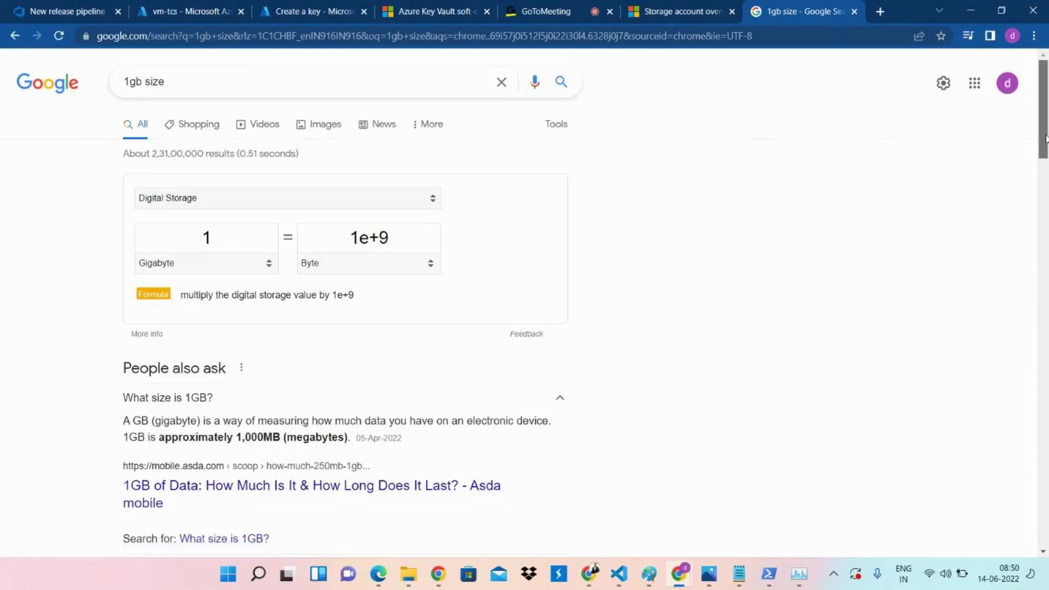
{"action": "left_click_drag", "start_coordinate": [1046, 139], "coordinate": [1048, 237]}
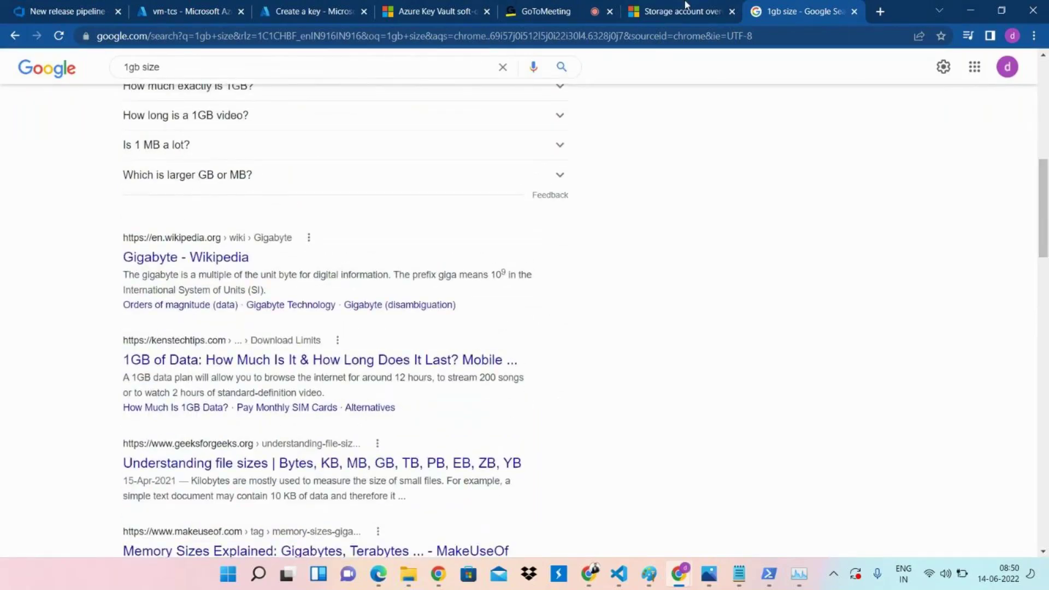
{"action": "left_click", "coordinate": [680, 8]}
{"action": "left_click", "coordinate": [431, 8]}
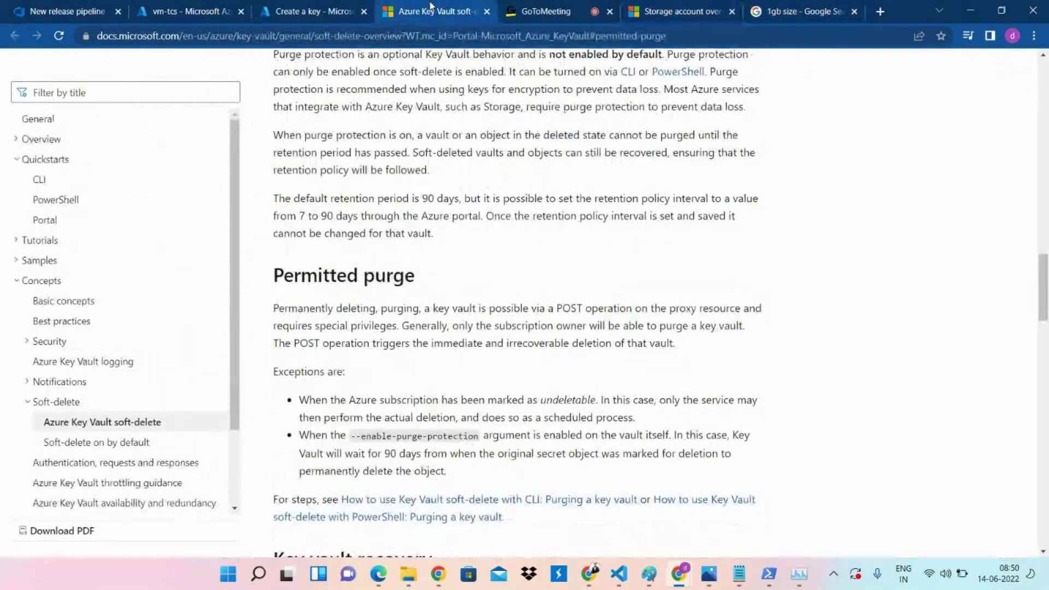
Back on the Create a key form, enable key1's activation date of 06/14/2022.
{"action": "left_click", "coordinate": [314, 11]}
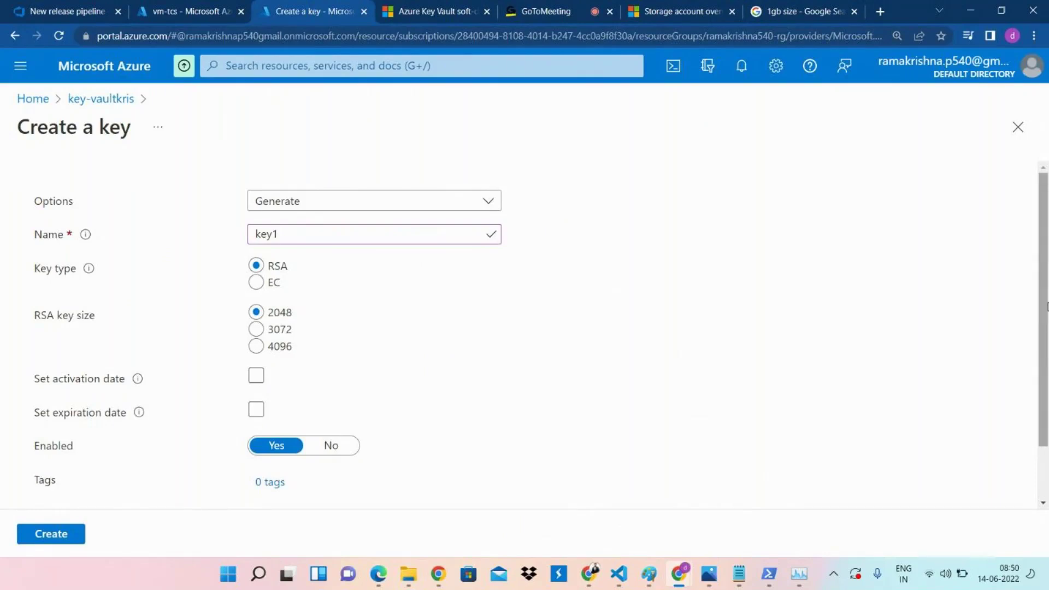
{"action": "scroll", "coordinate": [1047, 307], "scroll_direction": "down", "scroll_amount": 2}
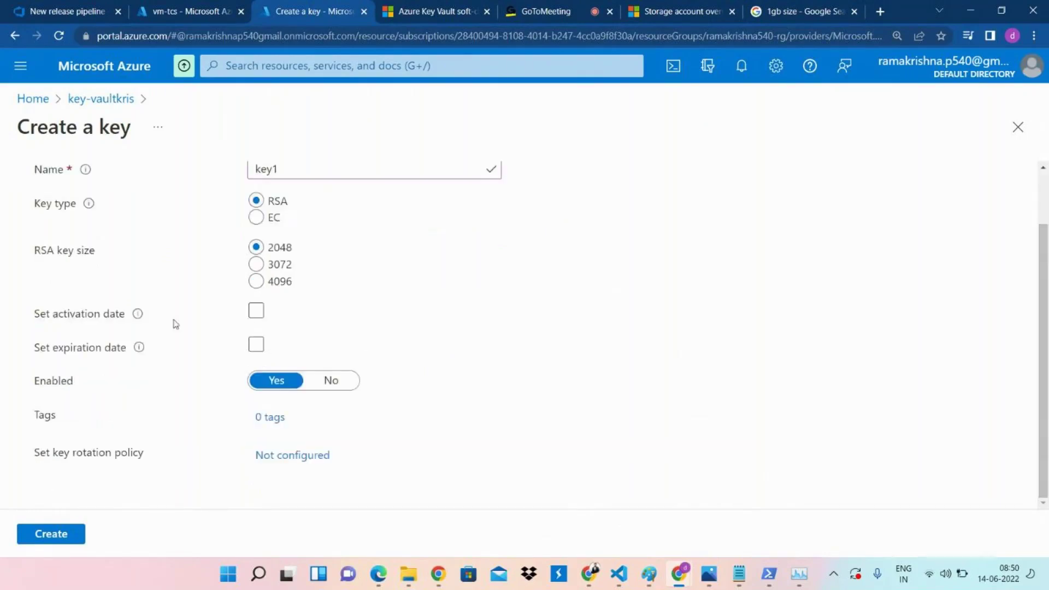
{"action": "mouse_move", "coordinate": [140, 316]}
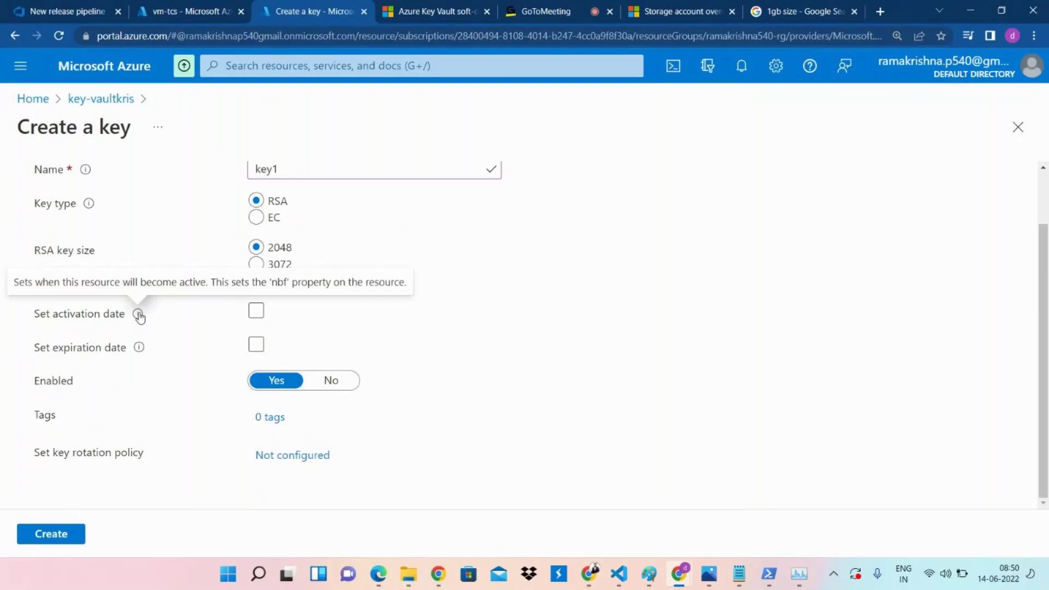
{"action": "left_click", "coordinate": [266, 313]}
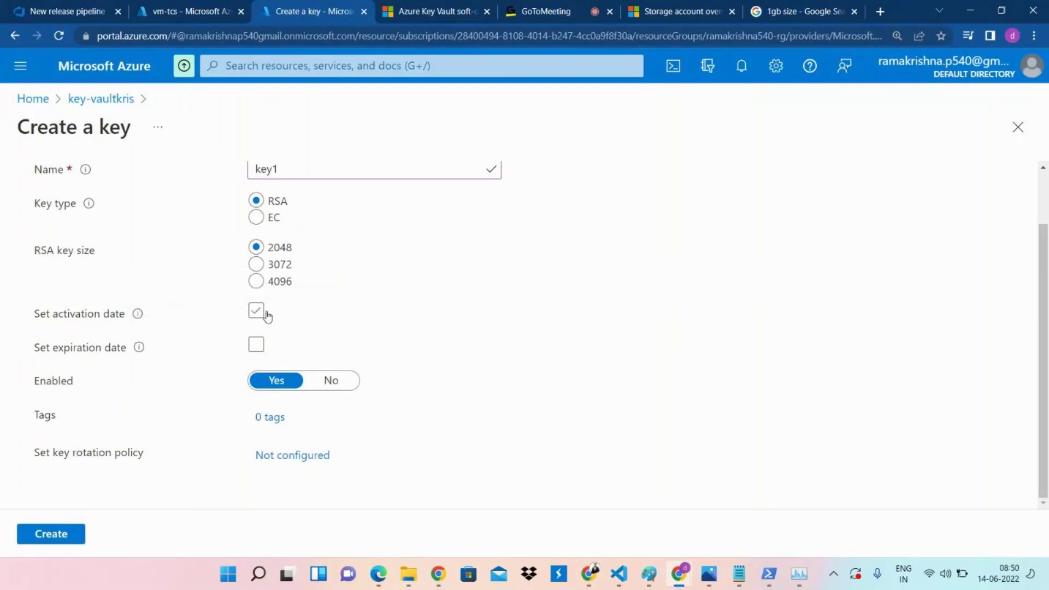
{"action": "left_click", "coordinate": [256, 311]}
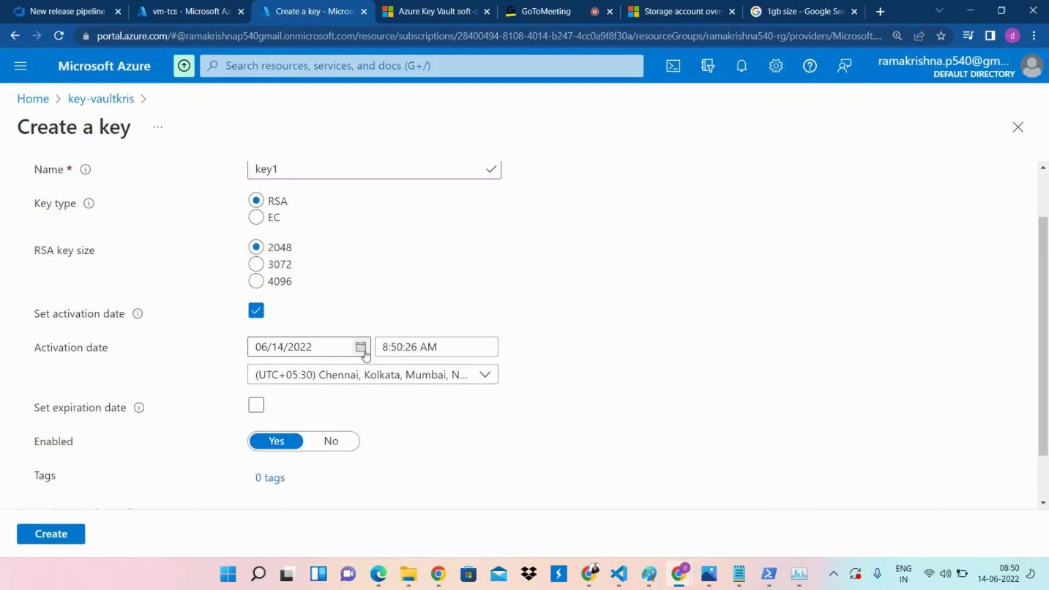
Set key1's expiration date to July 10, 2024 and create the key.
{"action": "left_click", "coordinate": [267, 404]}
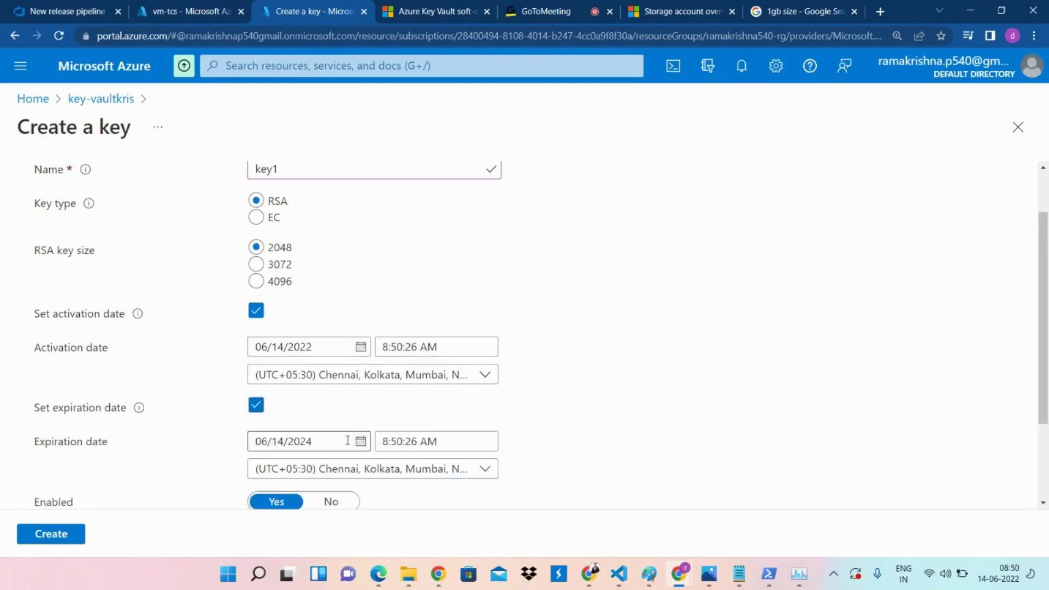
{"action": "left_click", "coordinate": [364, 444]}
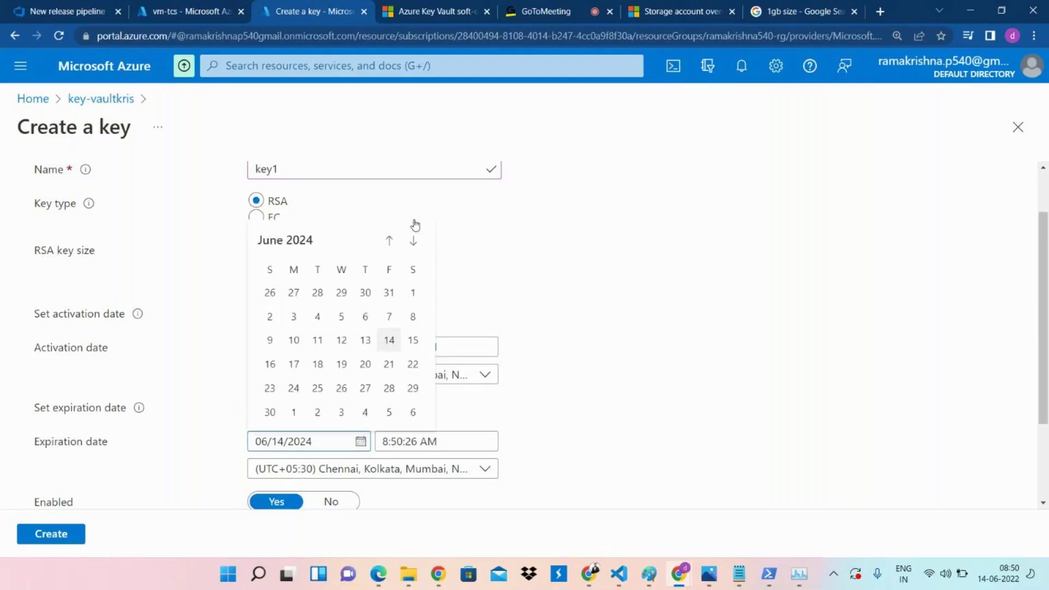
{"action": "left_click", "coordinate": [417, 245]}
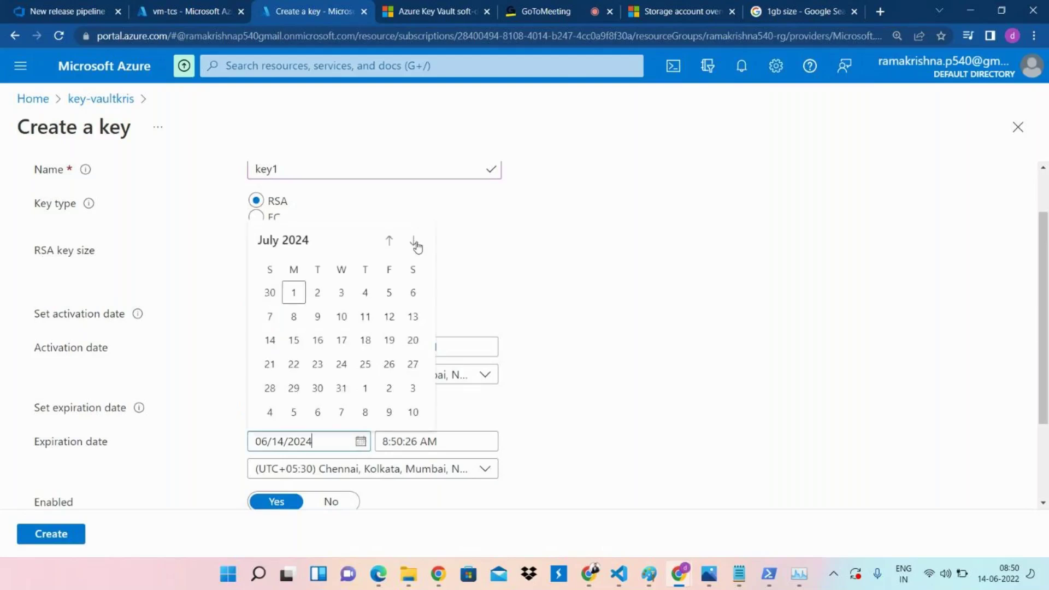
{"action": "left_click", "coordinate": [342, 321]}
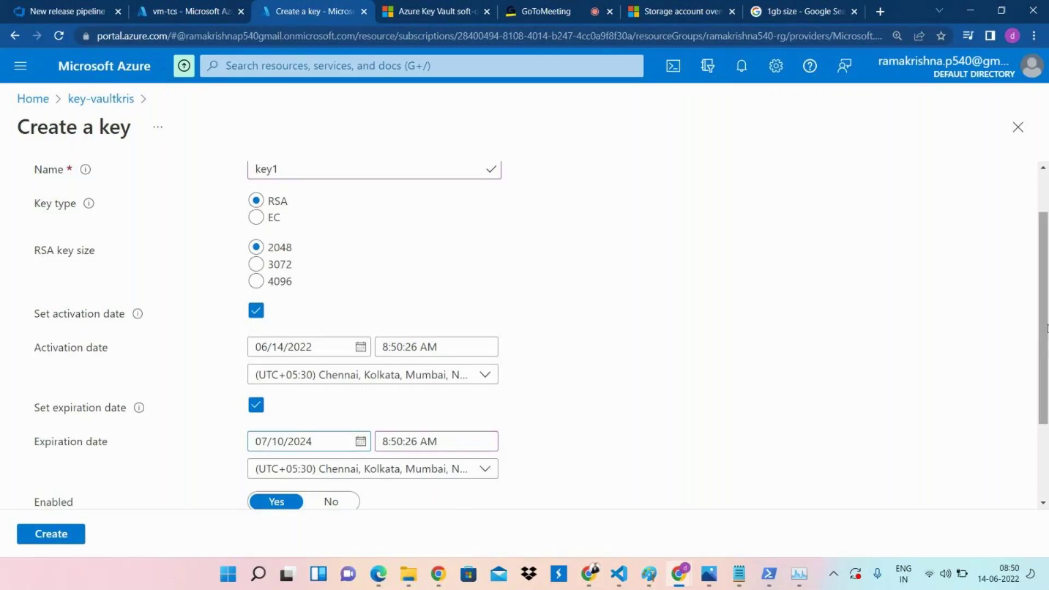
{"action": "scroll", "coordinate": [1048, 346], "scroll_direction": "down", "scroll_amount": 1}
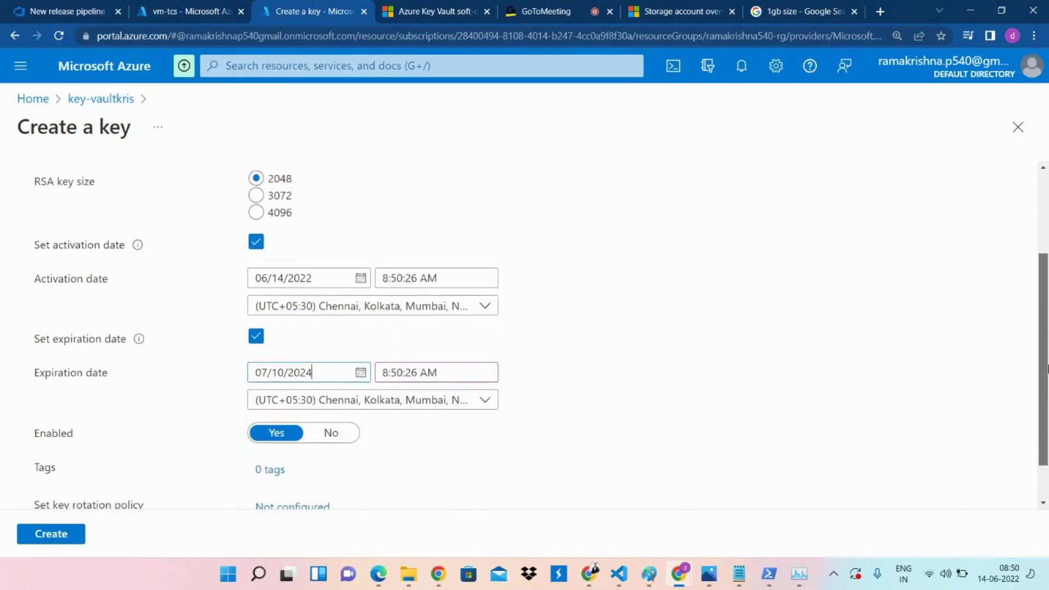
{"action": "scroll", "coordinate": [1048, 372], "scroll_direction": "down", "scroll_amount": 1}
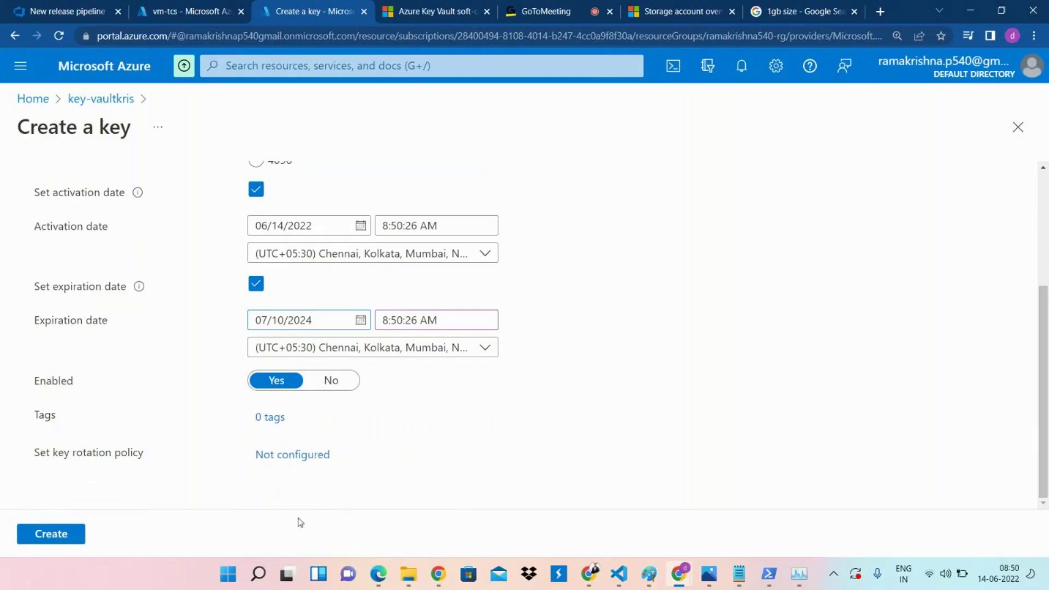
{"action": "left_click", "coordinate": [83, 528]}
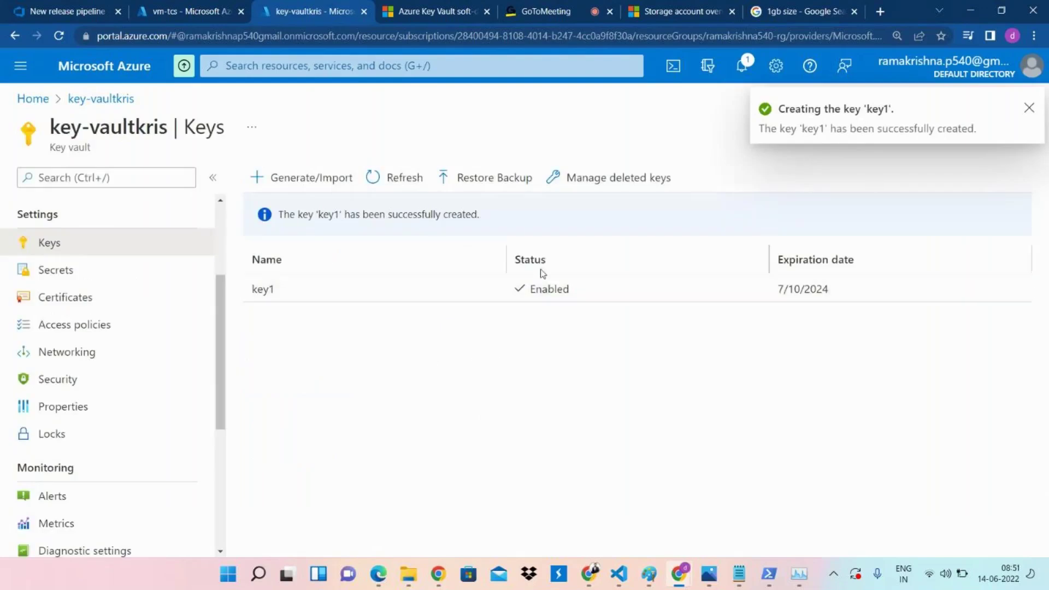
Open key1's current version, copy its Key Identifier, and return to the key-vaultkris Keys list.
{"action": "left_click", "coordinate": [281, 294]}
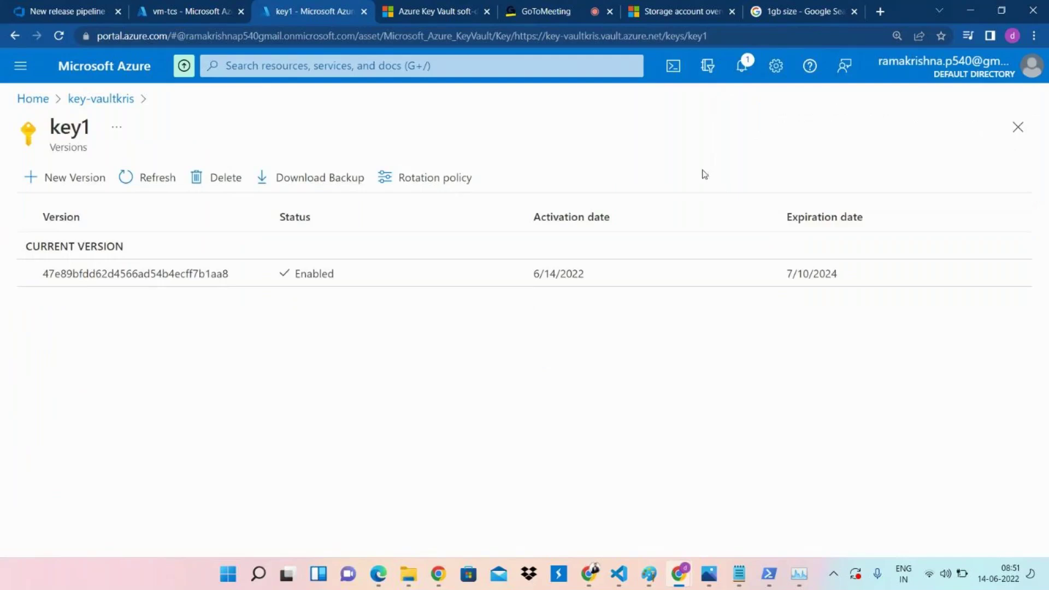
{"action": "left_click", "coordinate": [244, 277]}
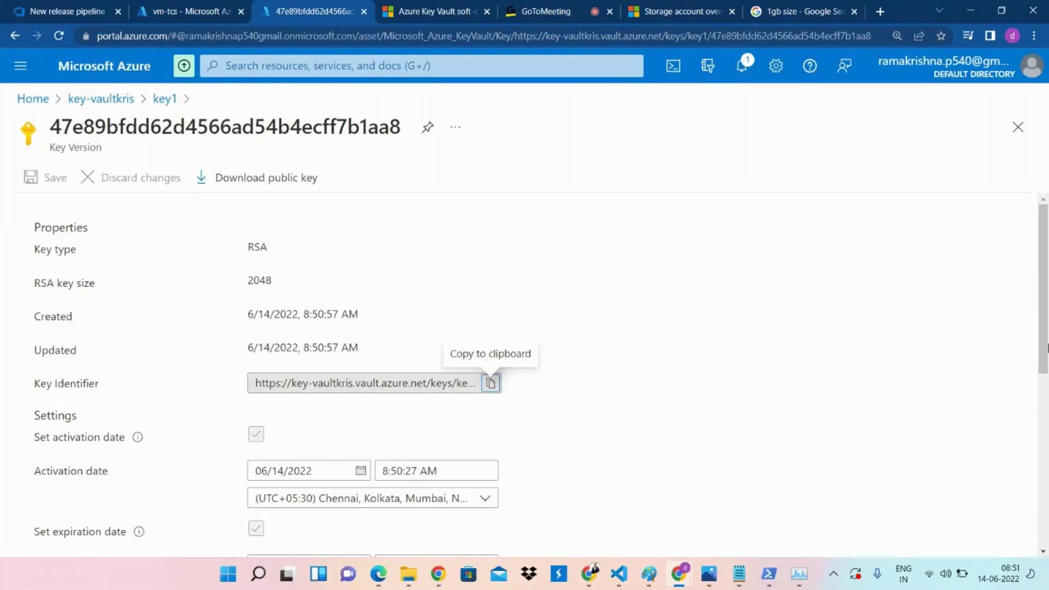
{"action": "scroll", "coordinate": [1047, 350], "scroll_direction": "down", "scroll_amount": 4}
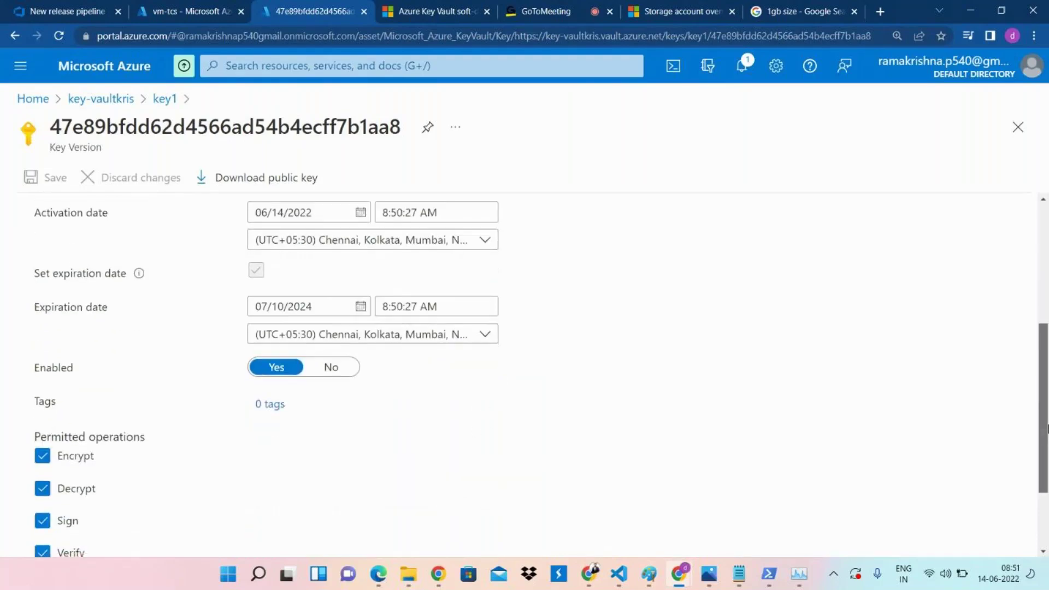
{"action": "left_click_drag", "start_coordinate": [1048, 429], "coordinate": [1047, 502]}
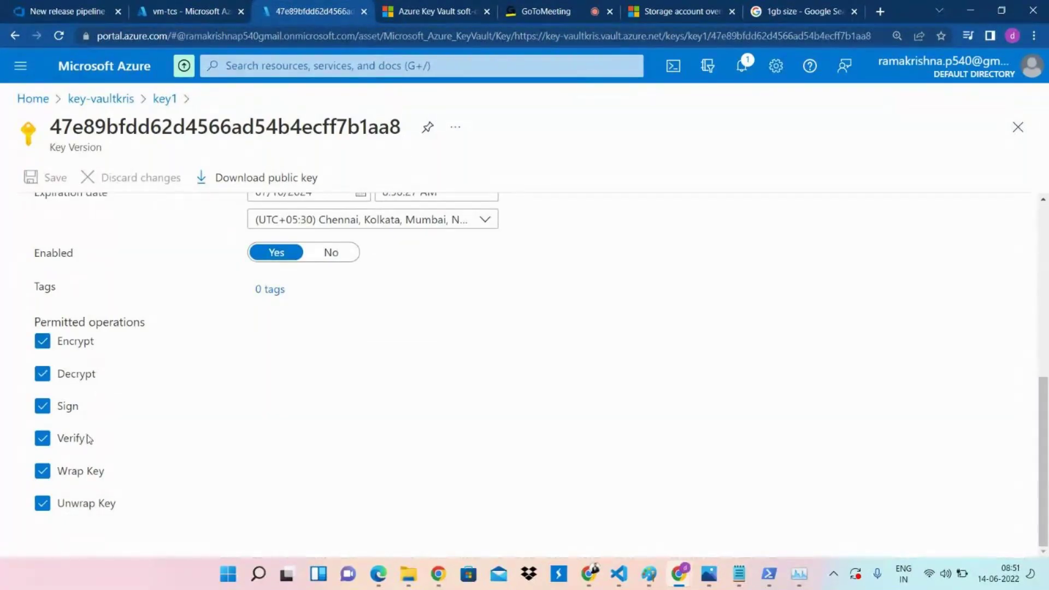
{"action": "left_click_drag", "start_coordinate": [1044, 377], "coordinate": [1016, 193]}
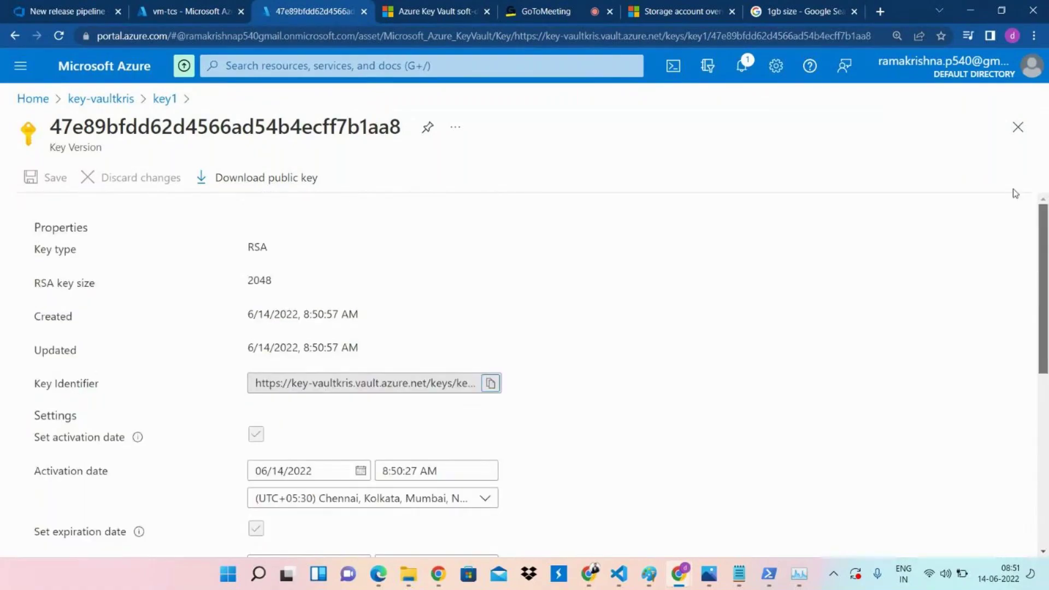
{"action": "left_click", "coordinate": [491, 384]}
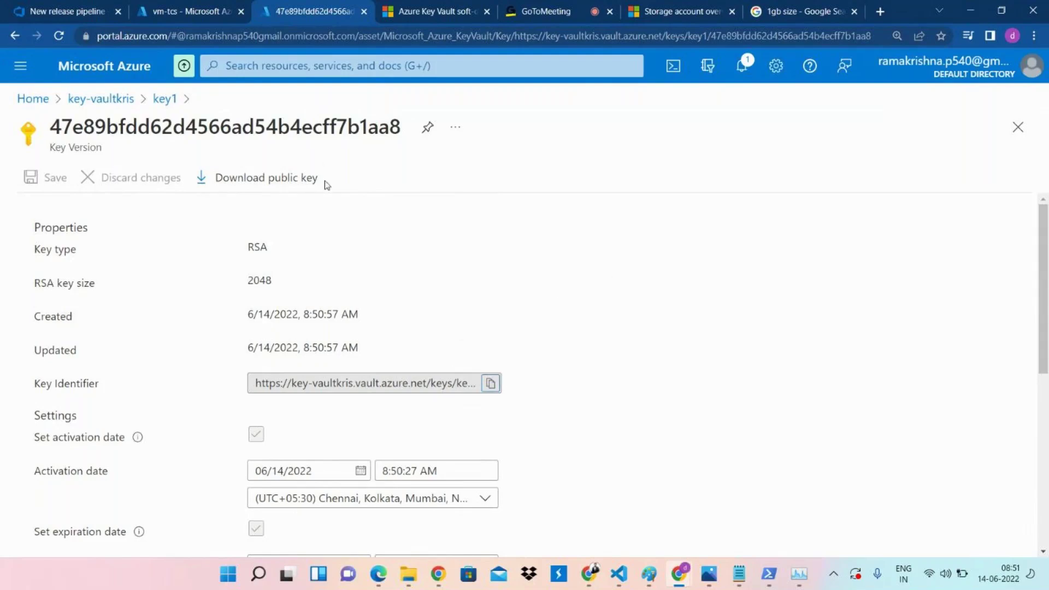
{"action": "left_click", "coordinate": [98, 98]}
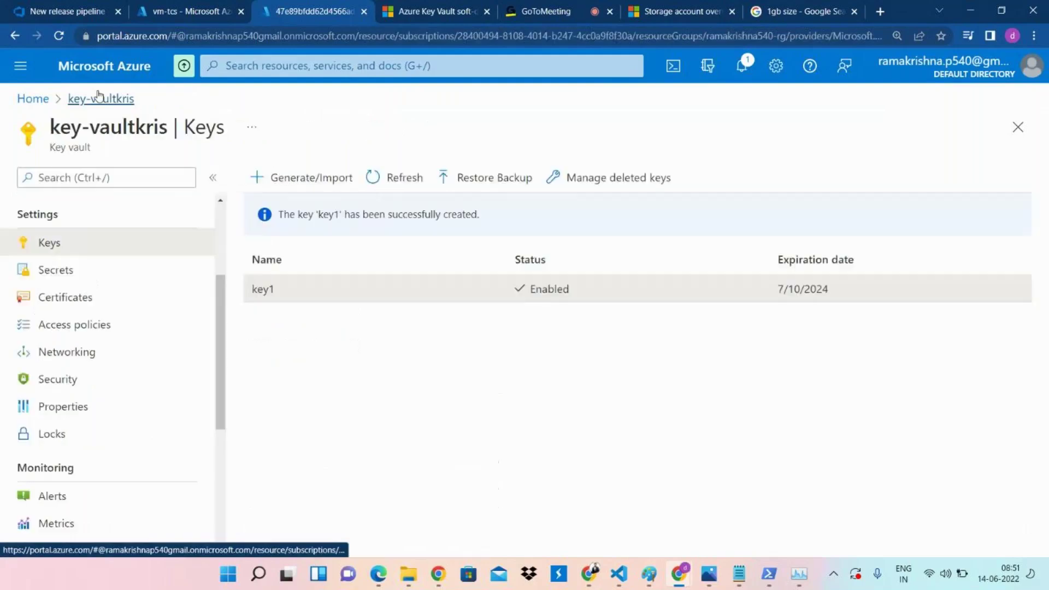
In key-vaultkris, start a new secret named 'secret' and enter its secret value.
{"action": "left_click", "coordinate": [136, 273]}
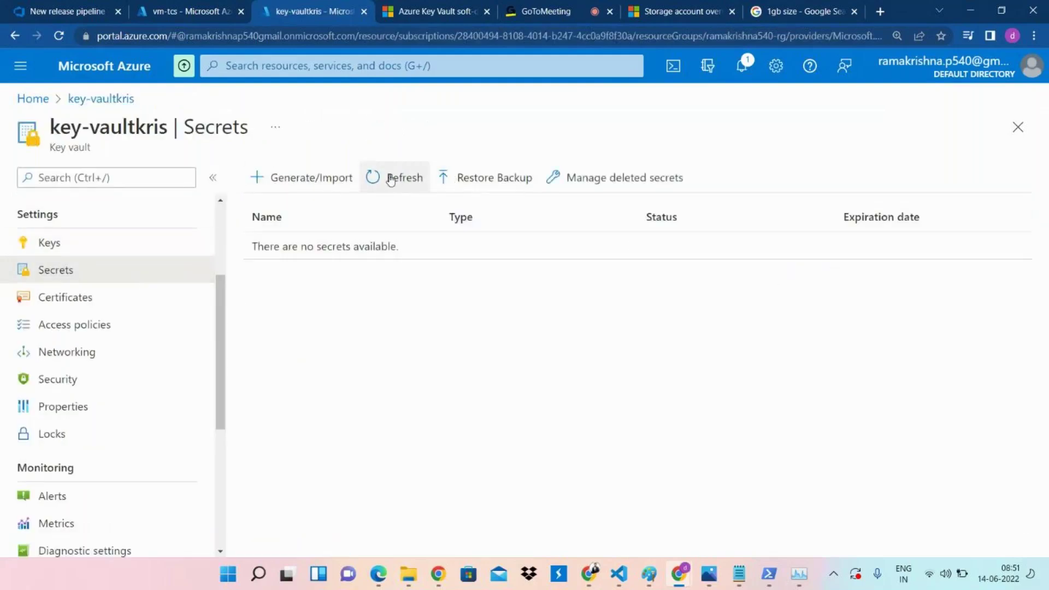
{"action": "left_click", "coordinate": [335, 178]}
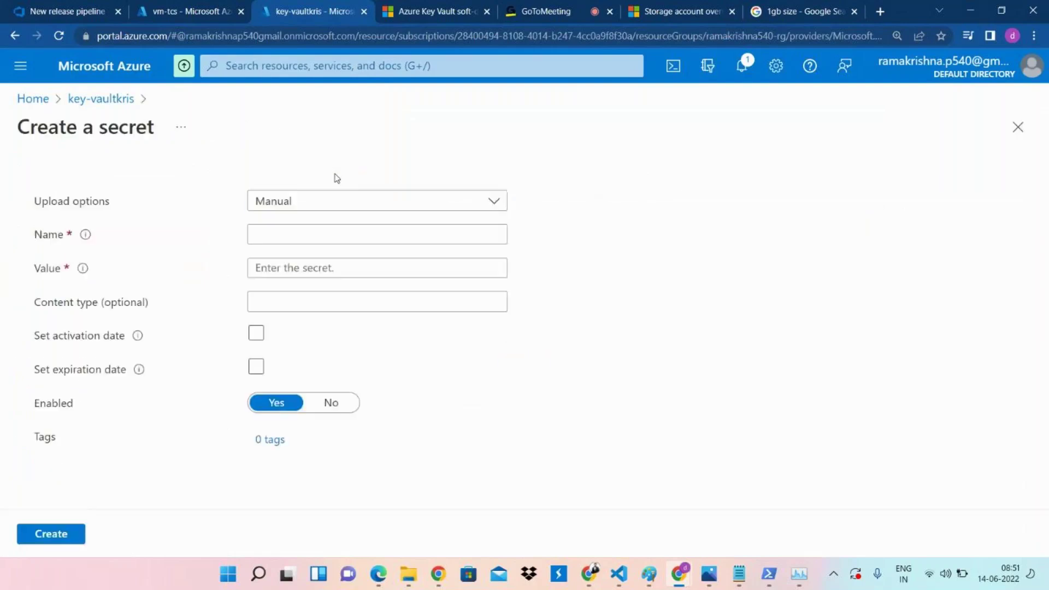
{"action": "left_click", "coordinate": [324, 241]}
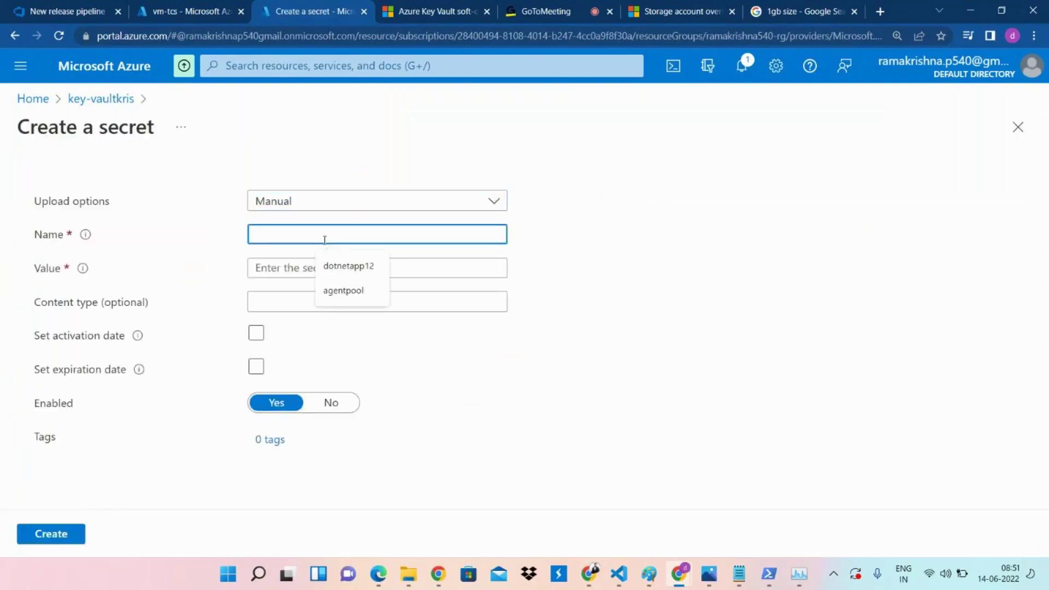
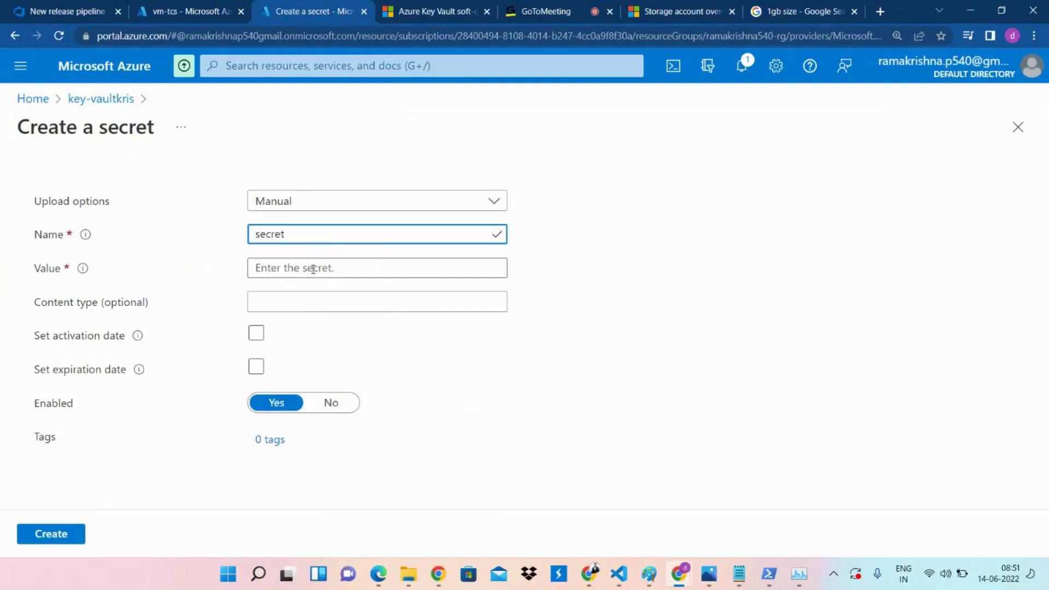
{"action": "left_click", "coordinate": [314, 269]}
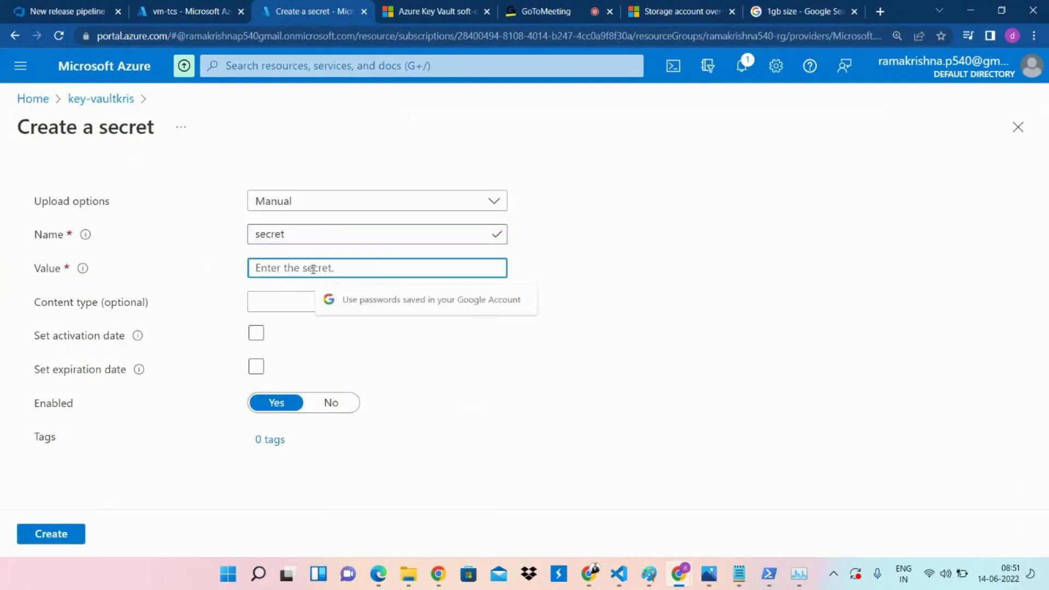
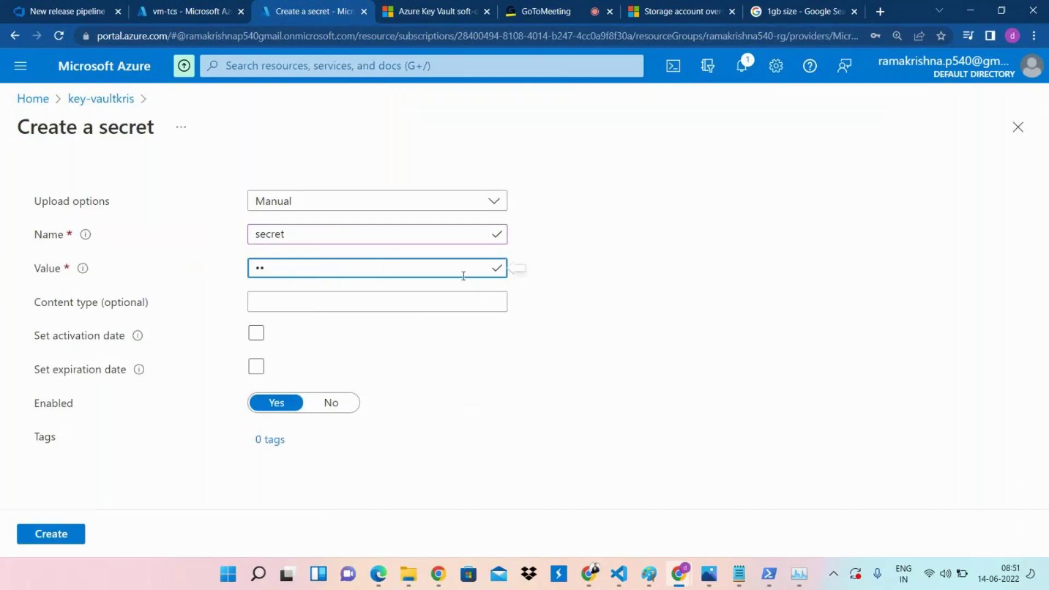
{"action": "left_click", "coordinate": [704, 218]}
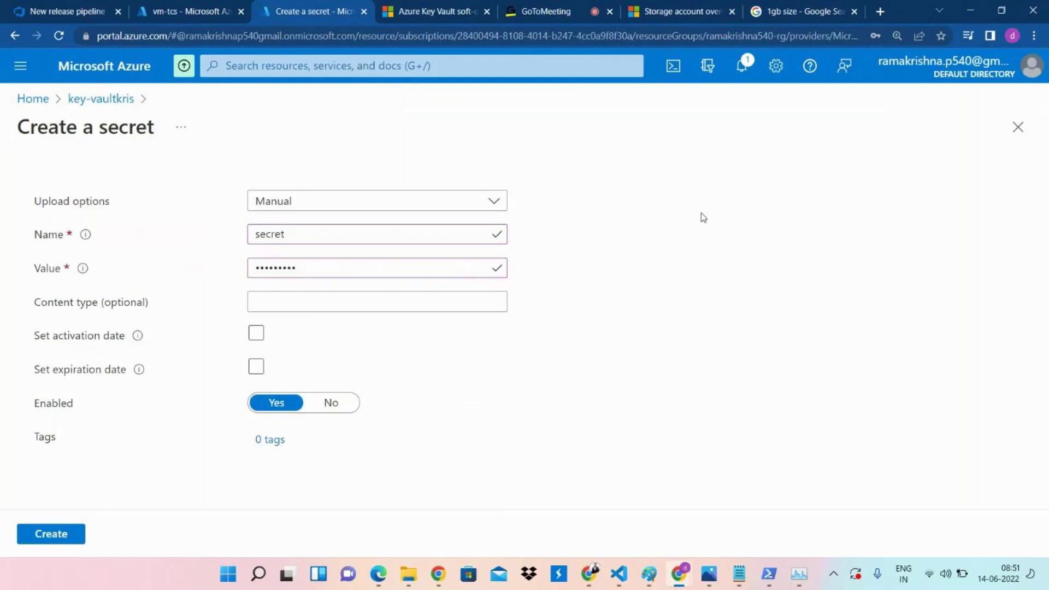
Set activation date 06/14/2022 and expiration date 06/19/2024, then create the secret.
{"action": "left_click", "coordinate": [257, 334]}
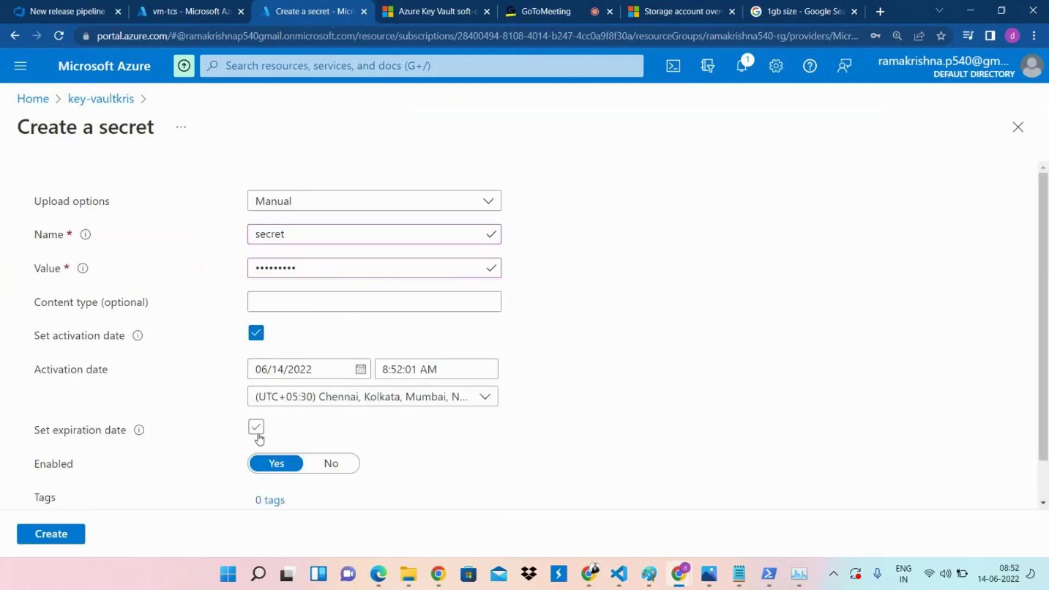
{"action": "left_click", "coordinate": [257, 428]}
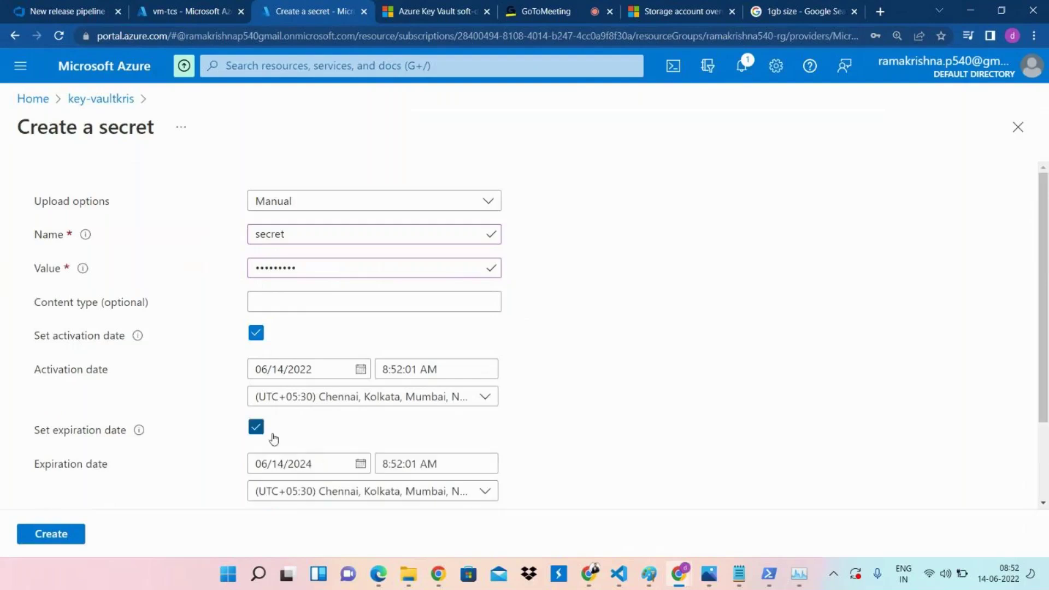
{"action": "left_click", "coordinate": [360, 465]}
{"action": "left_click", "coordinate": [343, 389]}
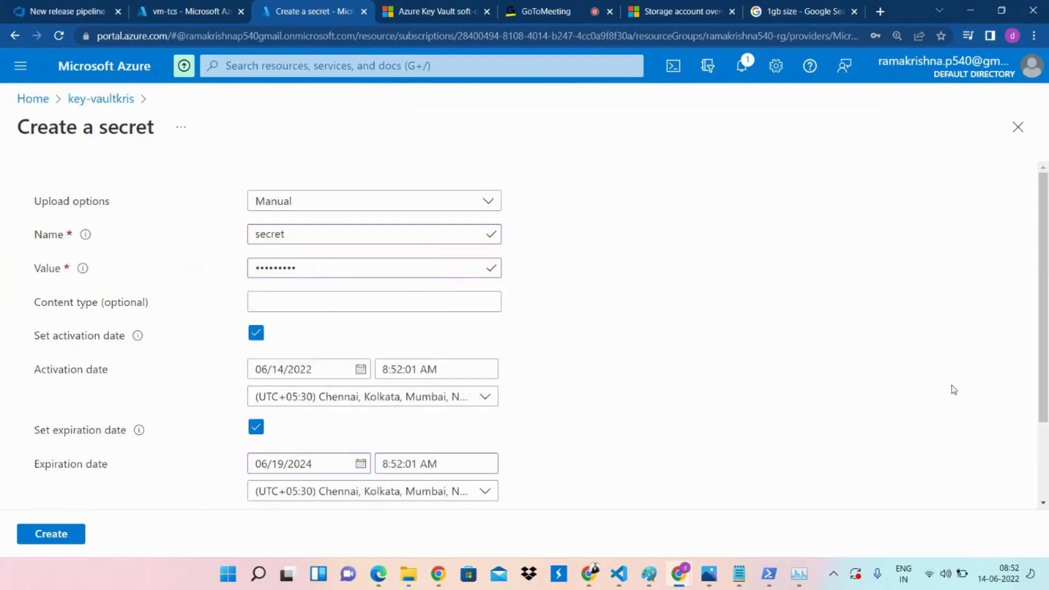
{"action": "scroll", "coordinate": [1047, 382], "scroll_direction": "down", "scroll_amount": 1}
{"action": "scroll", "coordinate": [1047, 383], "scroll_direction": "down", "scroll_amount": 2}
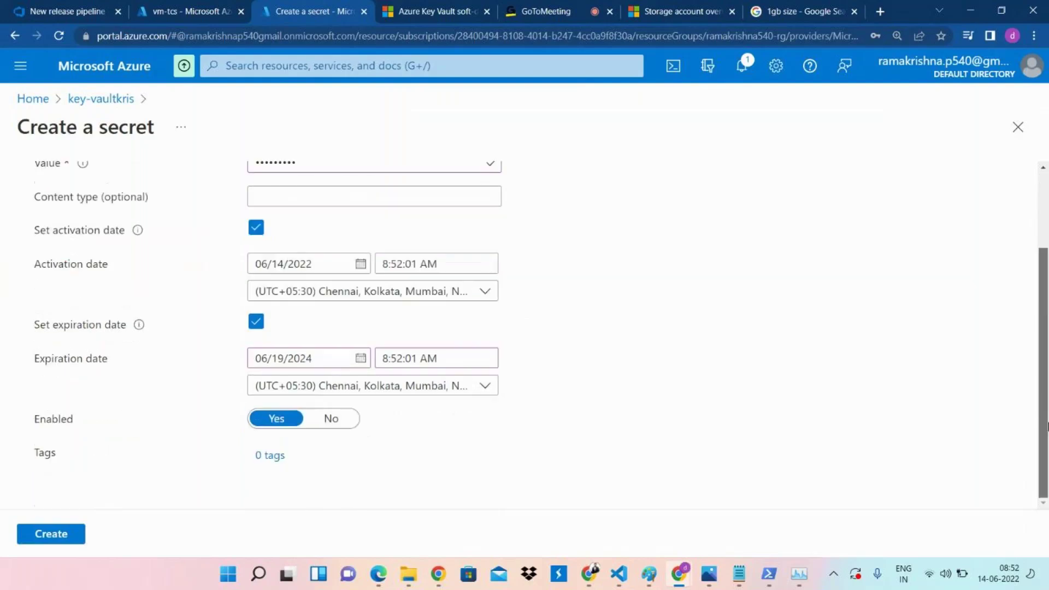
{"action": "left_click", "coordinate": [83, 535]}
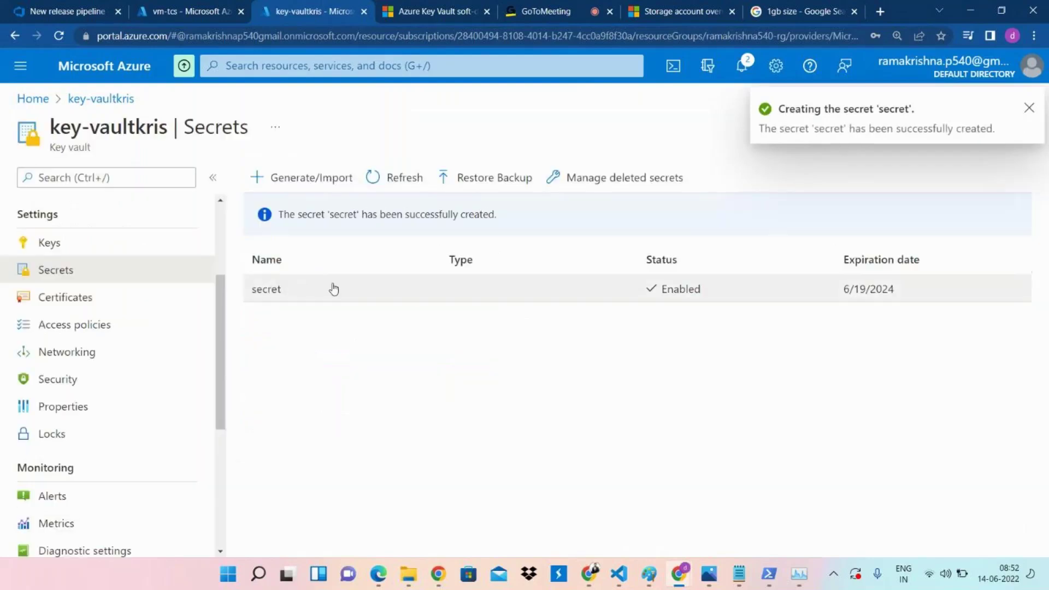
Open the current version of 'secret' and copy its Secret Identifier URL.
{"action": "left_click", "coordinate": [337, 292]}
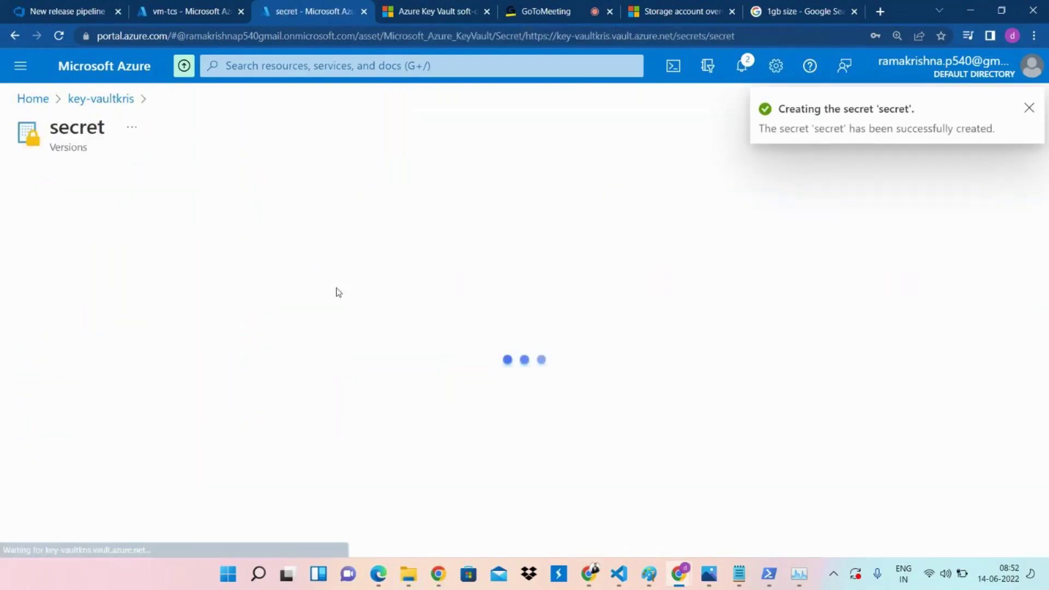
{"action": "left_click", "coordinate": [423, 285]}
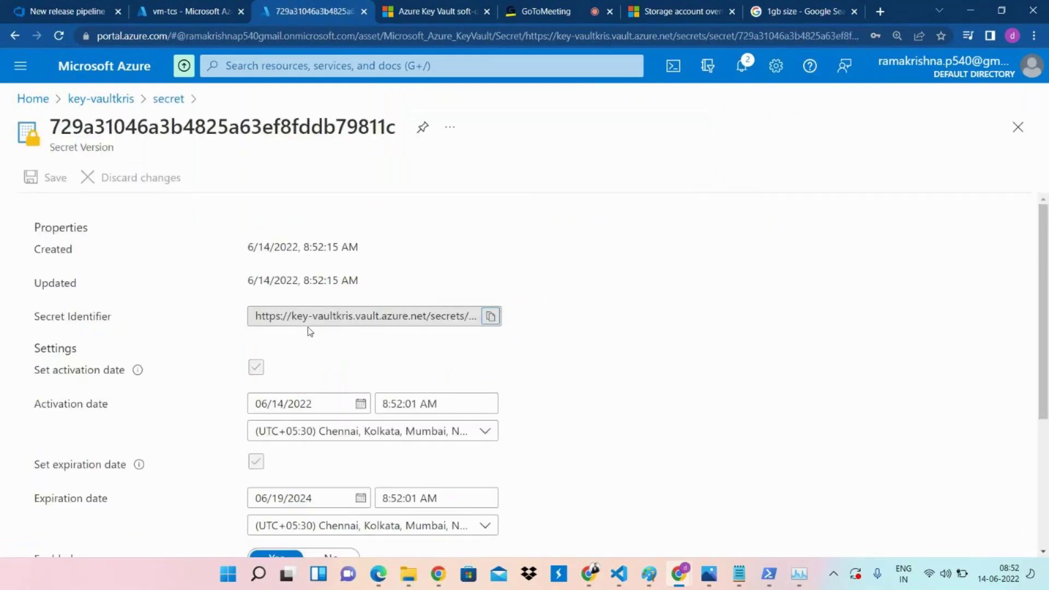
{"action": "left_click", "coordinate": [491, 316]}
Paste the Secret Identifier URL on a new line below the existing Notepad notes.
{"action": "mouse_move", "coordinate": [753, 577]}
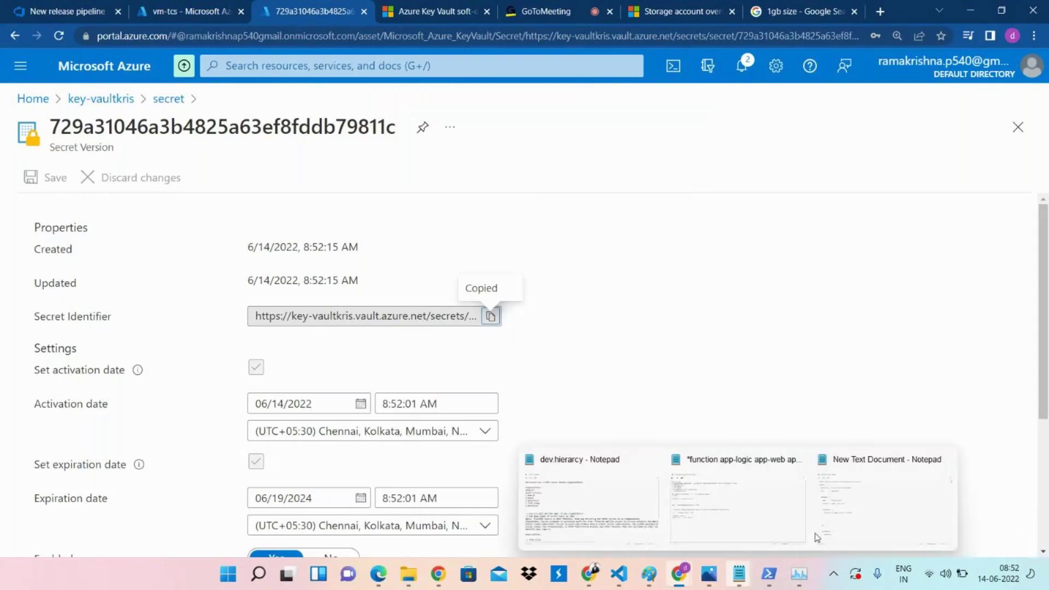
{"action": "left_click", "coordinate": [734, 504]}
{"action": "left_click", "coordinate": [564, 391]}
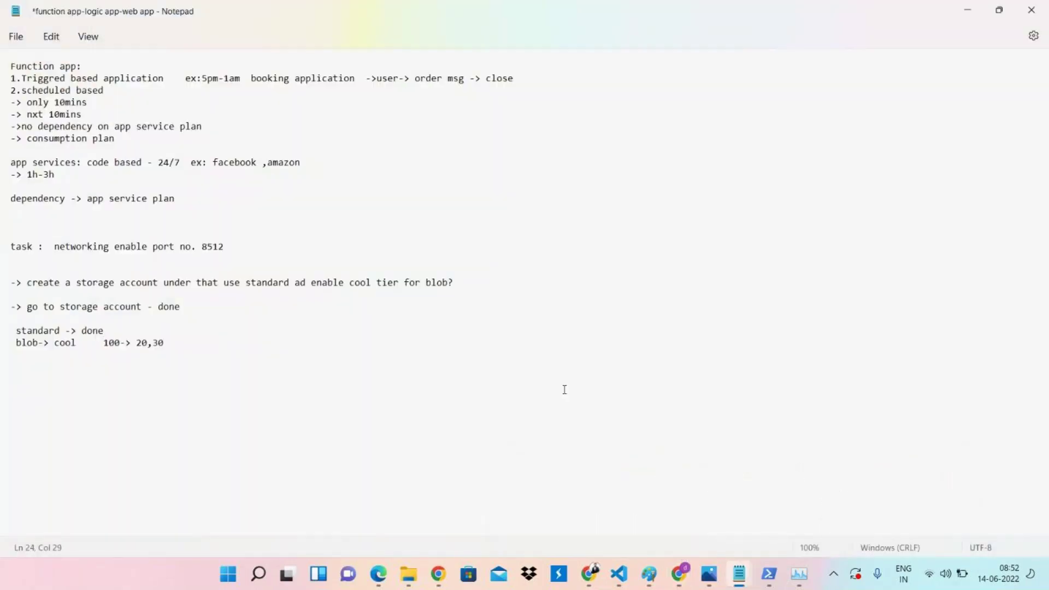
{"action": "key", "text": "ctrl+v"}
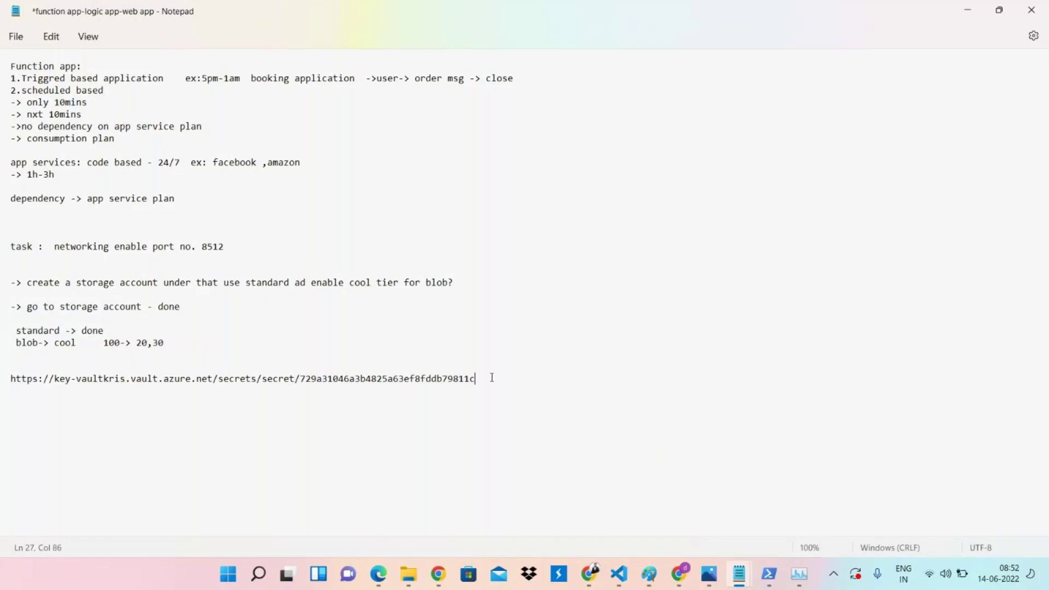
Label the URL 'password:' and add a line above it with the plain-text password.
{"action": "left_click_drag", "start_coordinate": [475, 381], "coordinate": [1, 403]}
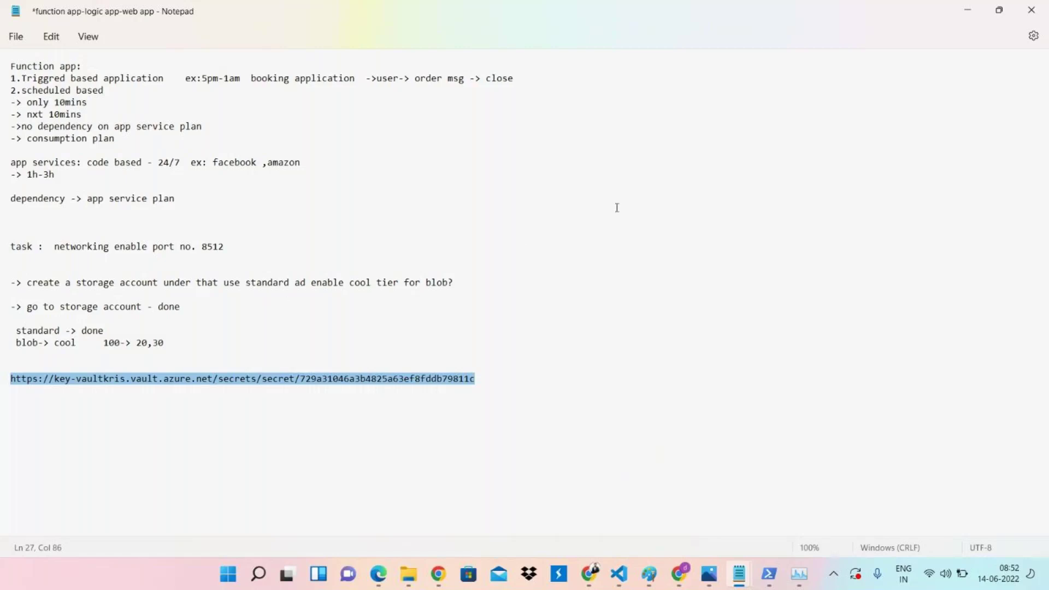
{"action": "left_click", "coordinate": [165, 430]}
{"action": "left_click", "coordinate": [115, 429]}
{"action": "left_click", "coordinate": [520, 378]}
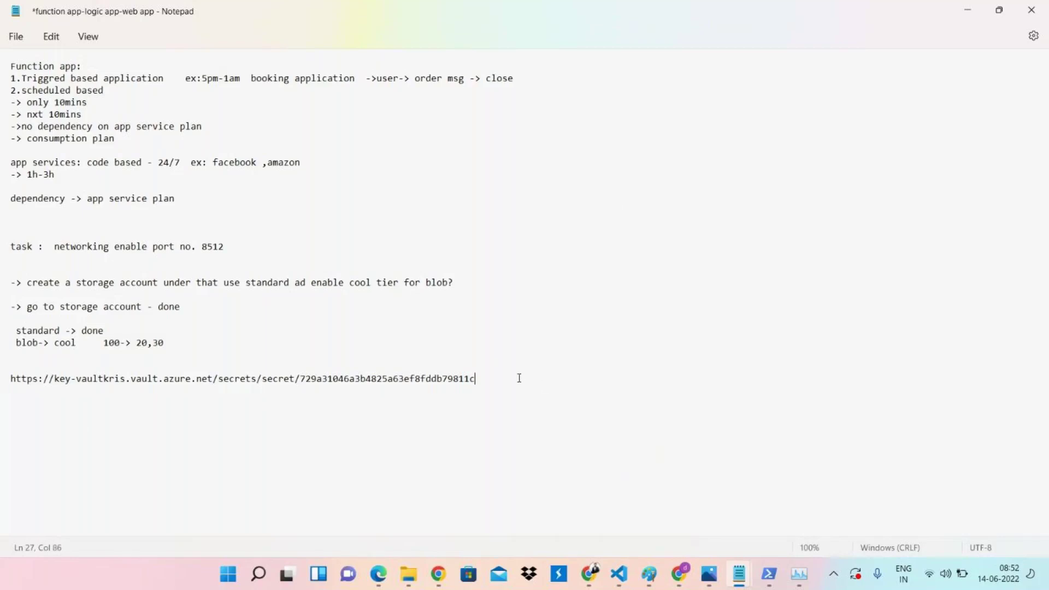
{"action": "key", "text": "Left"}
{"action": "key", "text": "Left"}
{"action": "key", "text": "Left"}
{"action": "key", "text": "Left"}
{"action": "key", "text": "Left"}
{"action": "key", "text": "Left"}
{"action": "key", "text": "Left"}
{"action": "key", "text": "Left"}
{"action": "key", "text": "Left"}
{"action": "key", "text": "Left"}
{"action": "key", "text": "Left"}
{"action": "key", "text": "Left"}
{"action": "key", "text": "Left"}
{"action": "key", "text": "Left"}
{"action": "key", "text": "Left"}
{"action": "key", "text": "Left"}
{"action": "key", "text": "Left"}
{"action": "key", "text": "Left"}
{"action": "key", "text": "Left"}
{"action": "key", "text": "Left"}
{"action": "key", "text": "Left"}
{"action": "key", "text": "Left"}
{"action": "key", "text": "Left"}
{"action": "key", "text": "Left"}
{"action": "key", "text": "Left"}
{"action": "key", "text": "Left"}
{"action": "key", "text": "Left"}
{"action": "key", "text": "Left"}
{"action": "key", "text": "Left"}
{"action": "key", "text": "Left"}
{"action": "key", "text": "Left"}
{"action": "key", "text": "Left"}
{"action": "key", "text": "Left"}
{"action": "key", "text": "Left"}
{"action": "key", "text": "Left"}
{"action": "key", "text": "Left"}
{"action": "key", "text": "Left"}
{"action": "type", "text": "password:"}
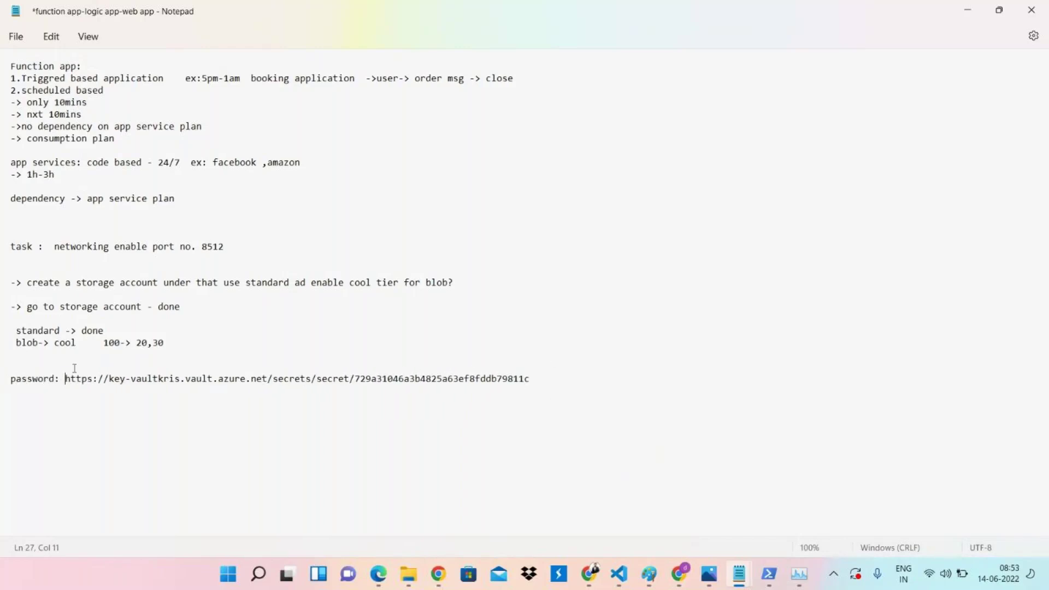
{"action": "left_click", "coordinate": [16, 368]}
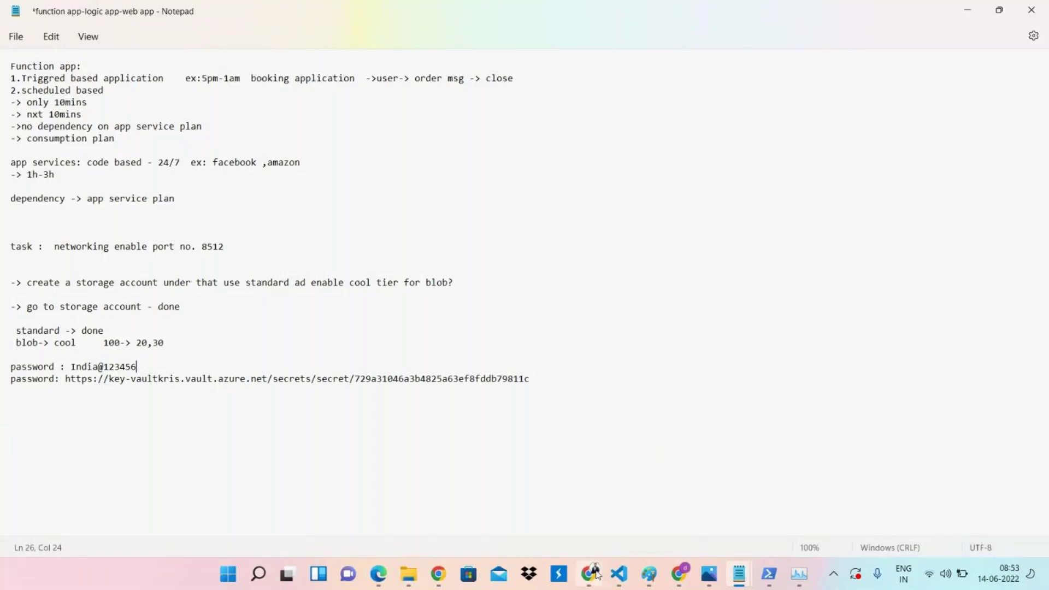
In the Key Vault Chrome window, reveal the secret value, then close the version details.
{"action": "mouse_move", "coordinate": [591, 574]}
{"action": "left_click", "coordinate": [596, 534]}
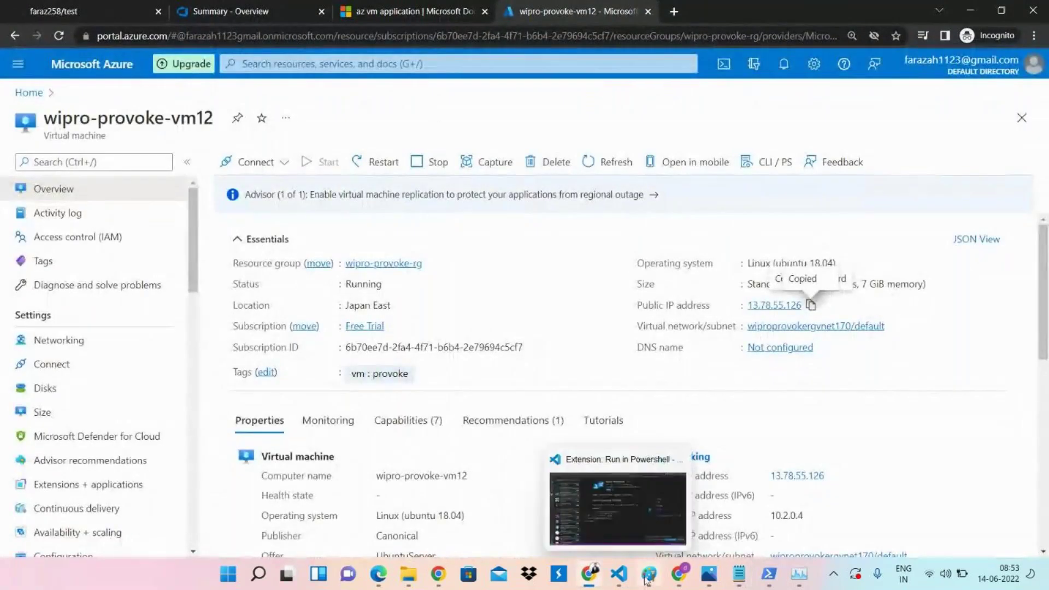
{"action": "mouse_move", "coordinate": [679, 574]}
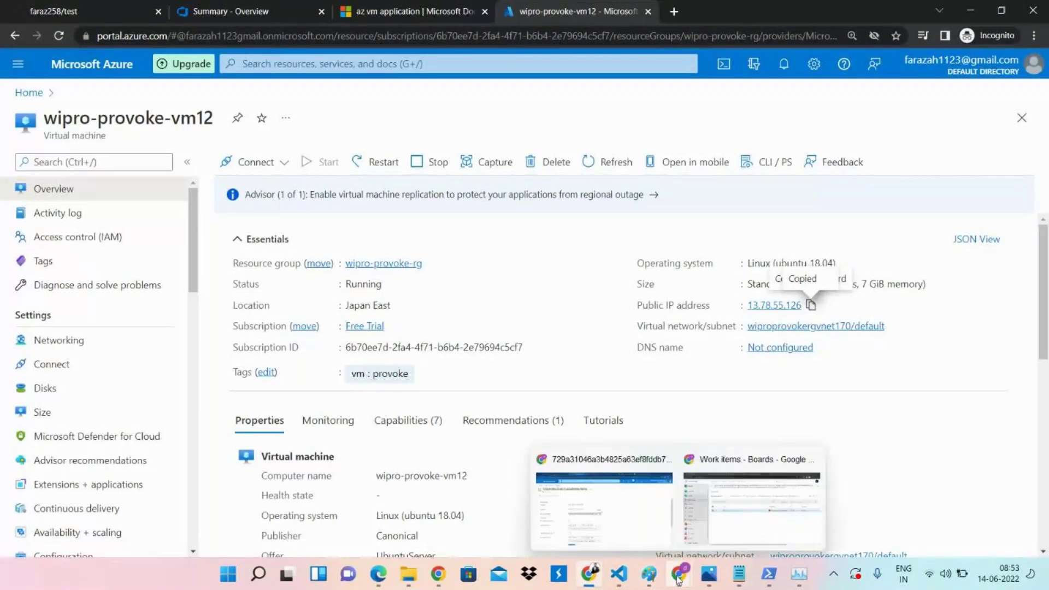
{"action": "left_click", "coordinate": [628, 508]}
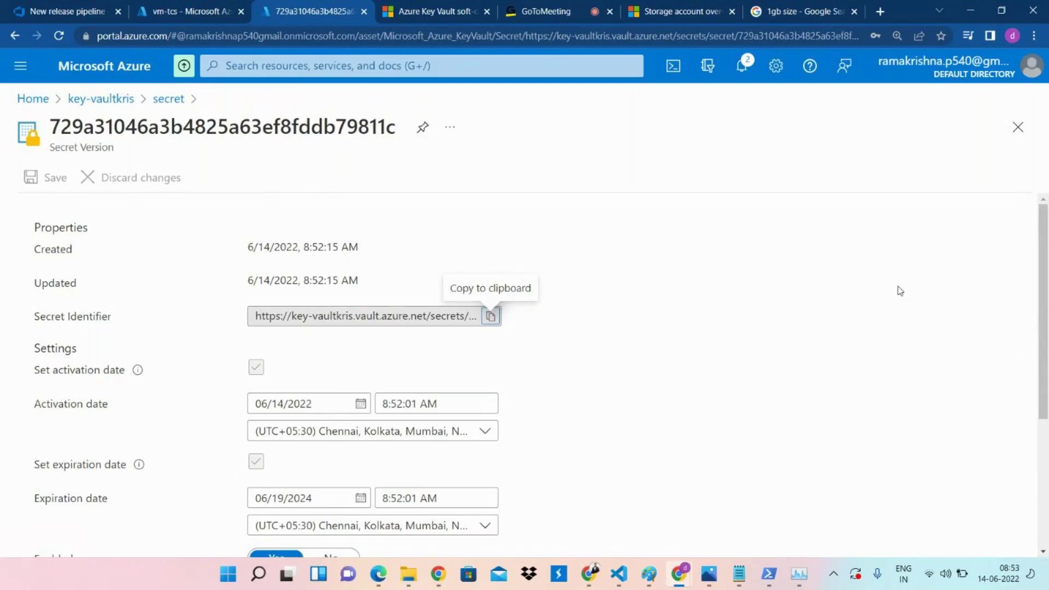
{"action": "scroll", "coordinate": [1046, 350], "scroll_direction": "down", "scroll_amount": 3}
{"action": "scroll", "coordinate": [1047, 350], "scroll_direction": "down", "scroll_amount": 1}
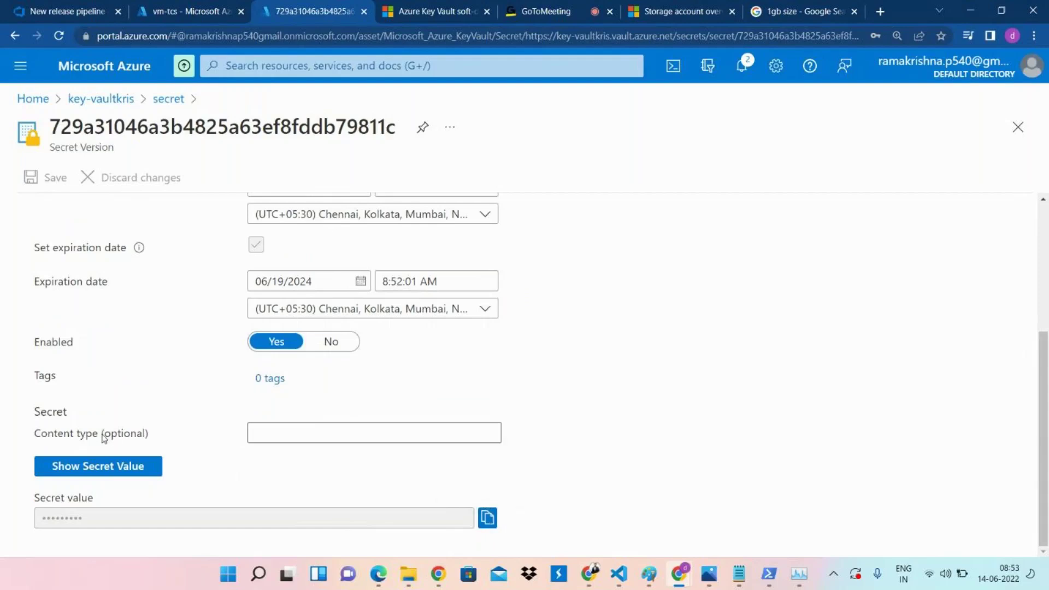
{"action": "left_click", "coordinate": [106, 465]}
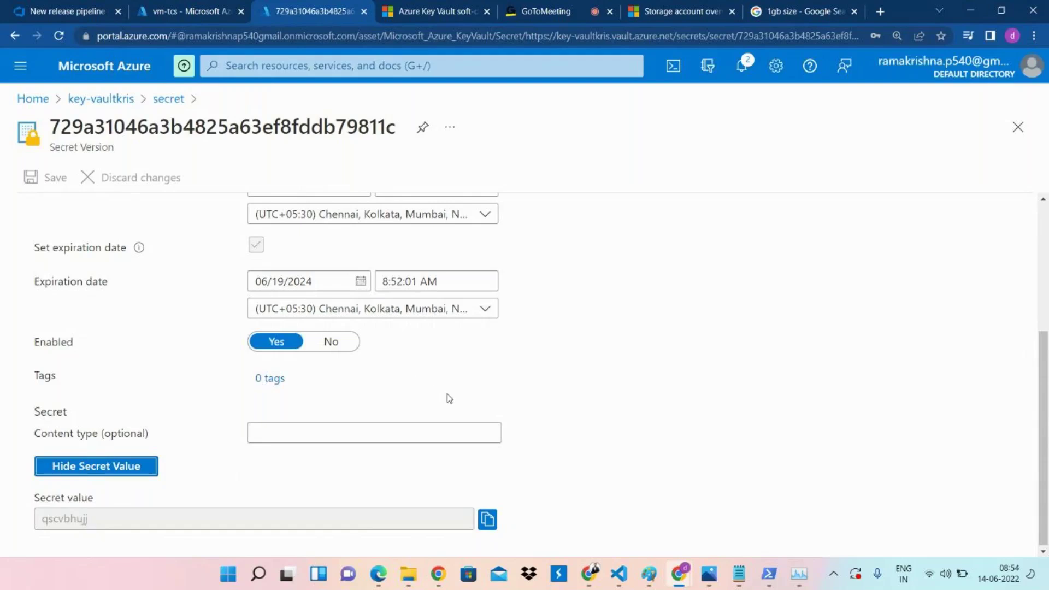
{"action": "left_click", "coordinate": [1019, 134]}
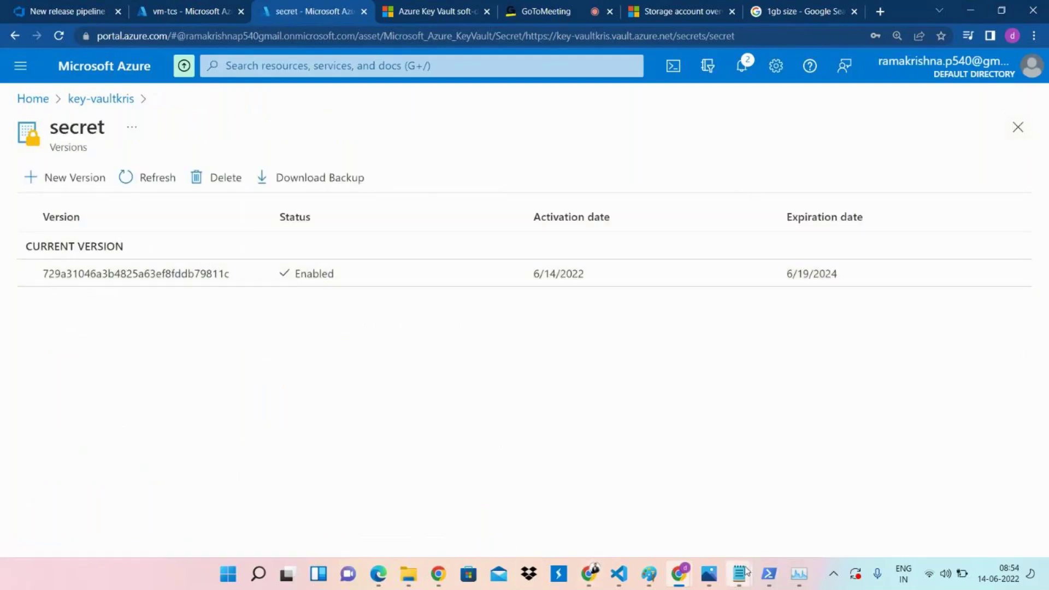
Add a new note line: '-> create a keyvault-and generate a key with get,delete,list,update and enable upto 15 days?'.
{"action": "mouse_move", "coordinate": [747, 571]}
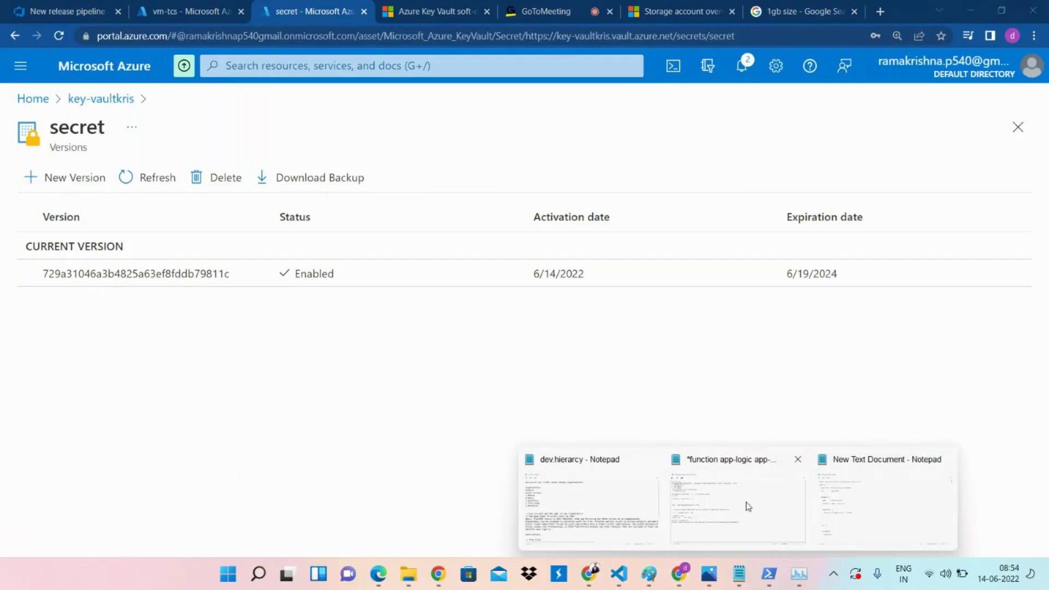
{"action": "left_click", "coordinate": [746, 503]}
{"action": "left_click", "coordinate": [698, 423]}
{"action": "key", "text": "Return"}
{"action": "key", "text": "Return"}
{"action": "key", "text": "Return"}
{"action": "key", "text": "Return"}
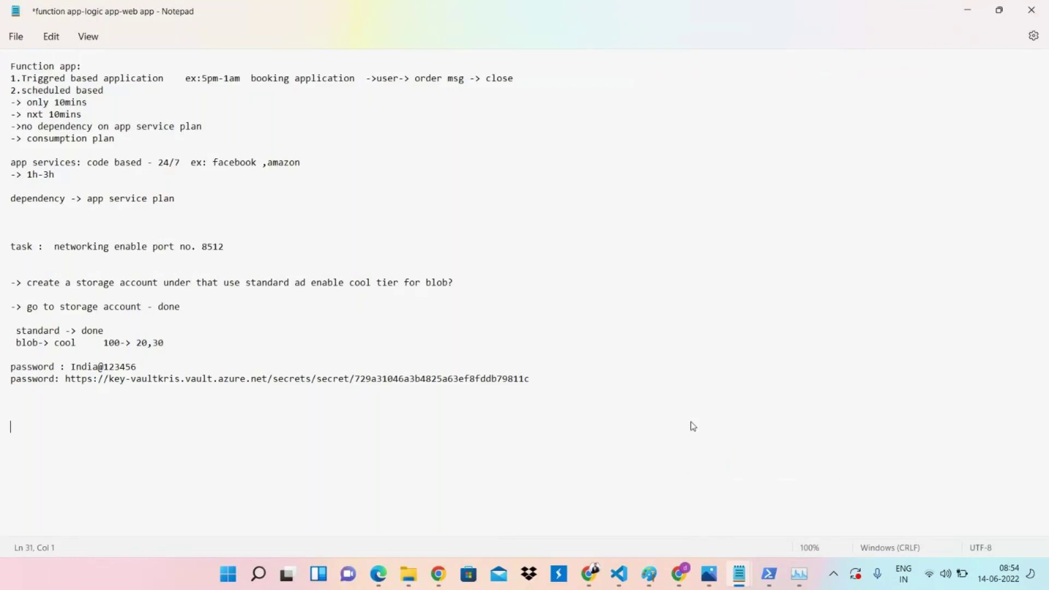
{"action": "type", "text": "-> create a keyvault->"}
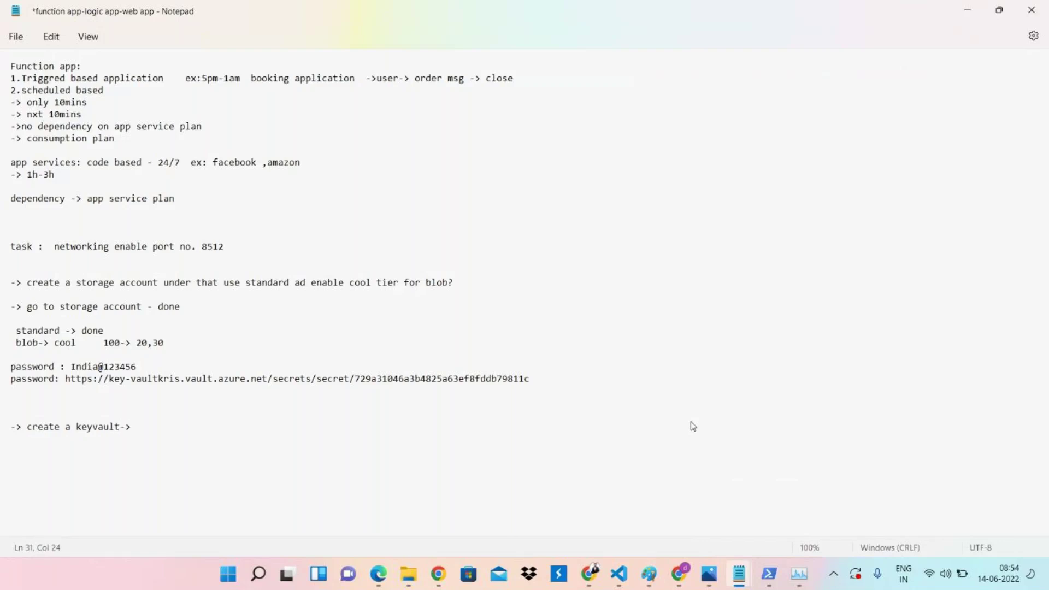
{"action": "key", "text": "BackSpace"}
{"action": "type", "text": "and giv"}
{"action": "type", "text": "e"}
{"action": "key", "text": "BackSpace"}
{"action": "key", "text": "BackSpace"}
{"action": "type", "text": "ve "}
{"action": "type", "text": "keyva"}
{"action": "key", "text": "BackSpace"}
{"action": "key", "text": "BackSpace"}
{"action": "key", "text": "BackSpace"}
{"action": "key", "text": "BackSpace"}
{"action": "key", "text": "BackSpace"}
{"action": "key", "text": "BackSpace"}
{"action": "key", "text": "BackSpace"}
{"action": "key", "text": "BackSpace"}
{"action": "key", "text": "BackSpace"}
{"action": "key", "text": "BackSpace"}
{"action": "type", "text": "generate a key with "}
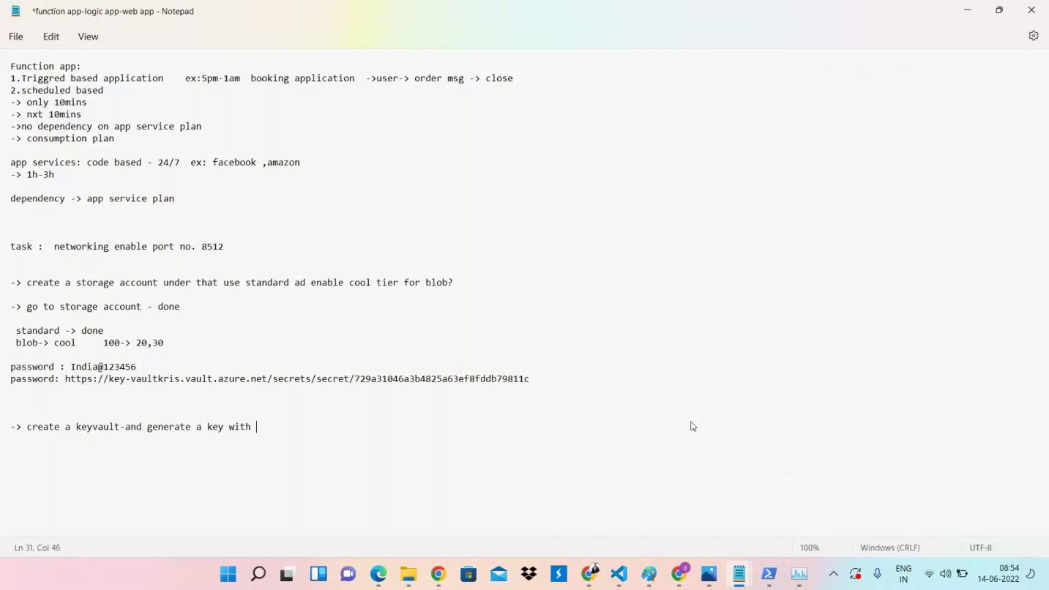
{"action": "type", "text": "get,delete,list"}
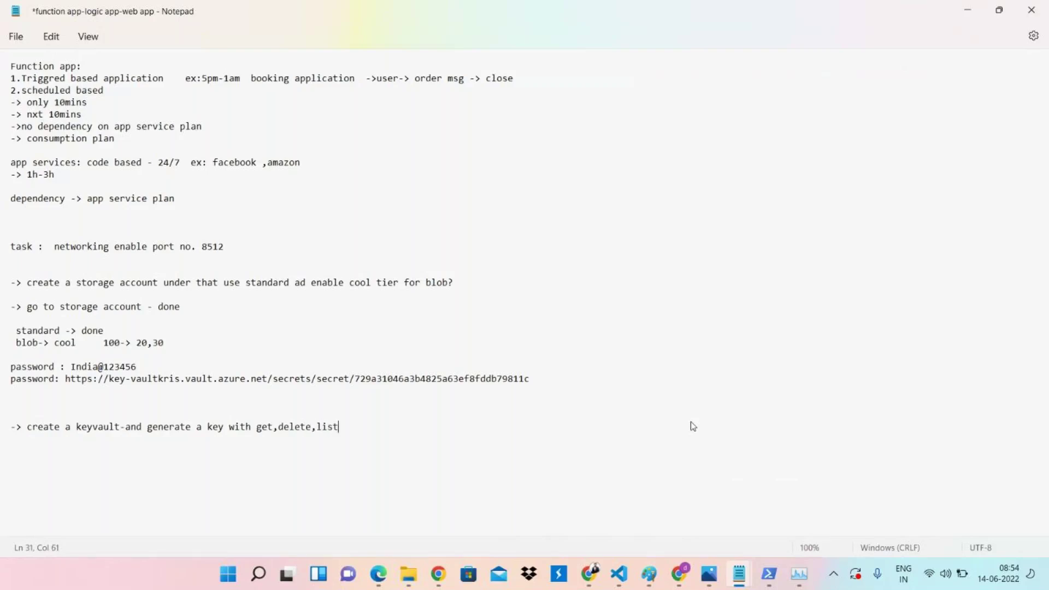
{"action": "type", "text": ",update and enabl"}
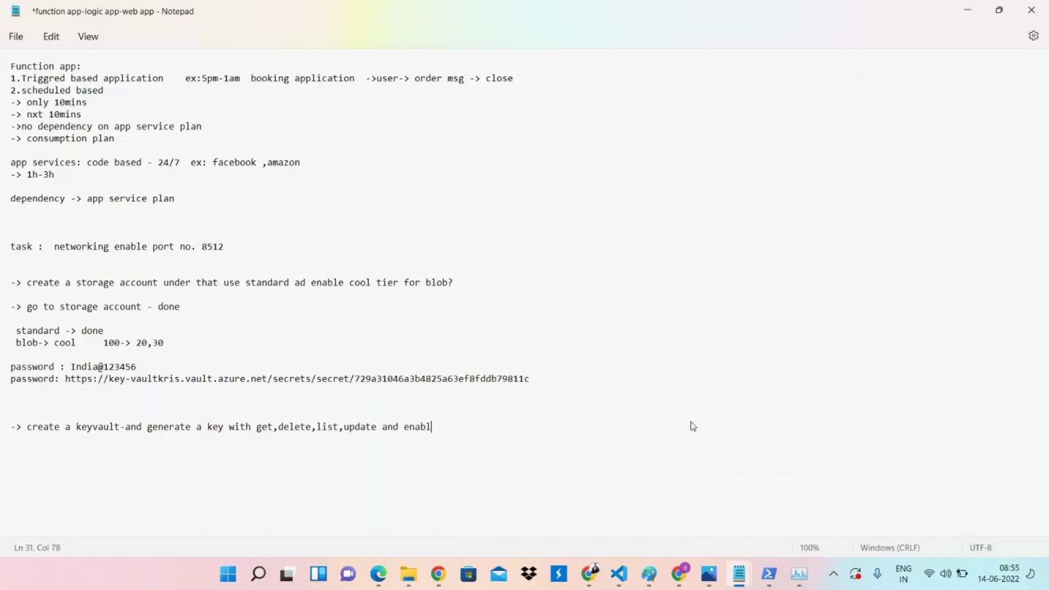
{"action": "type", "text": "e upto 15 days?"}
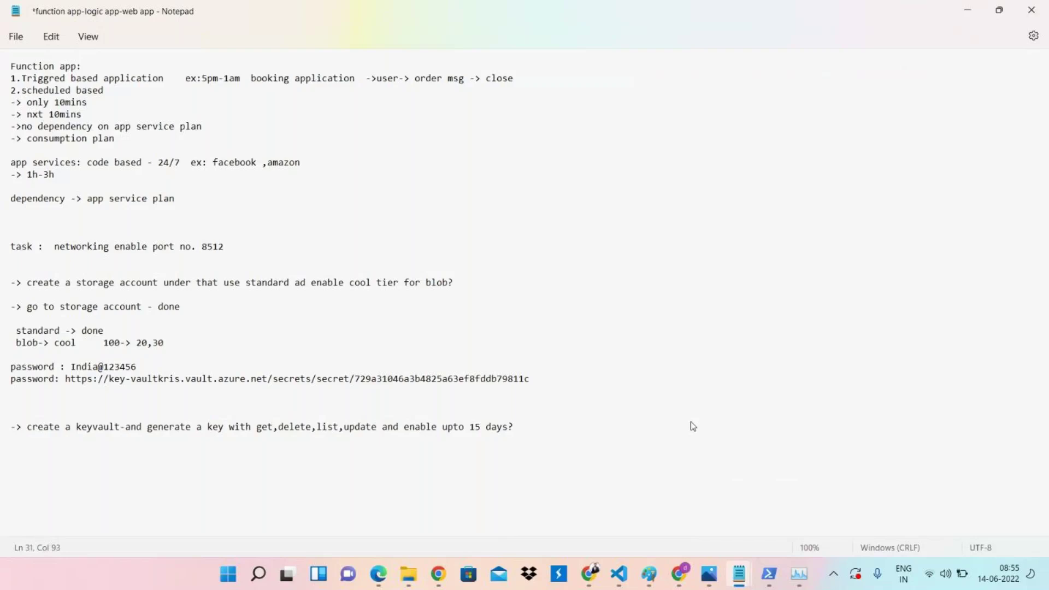